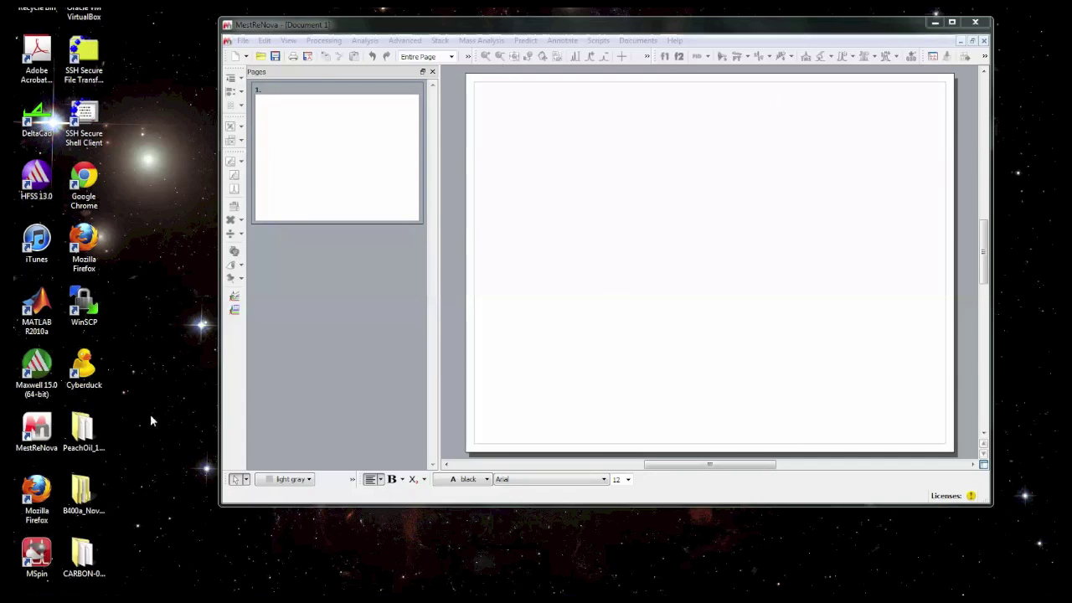
Step: Drag the PeachOil_1.fid folder from the desktop into Document 1 as page 1
{"action": "left_click", "coordinate": [88, 430]}
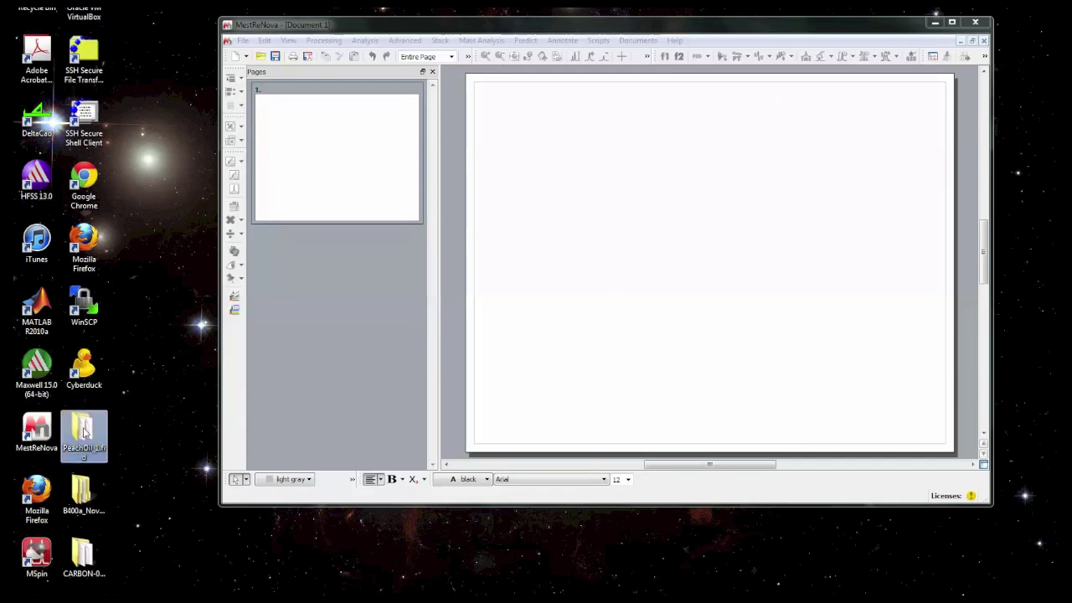
{"action": "left_click_drag", "start_coordinate": [84, 430], "coordinate": [632, 302]}
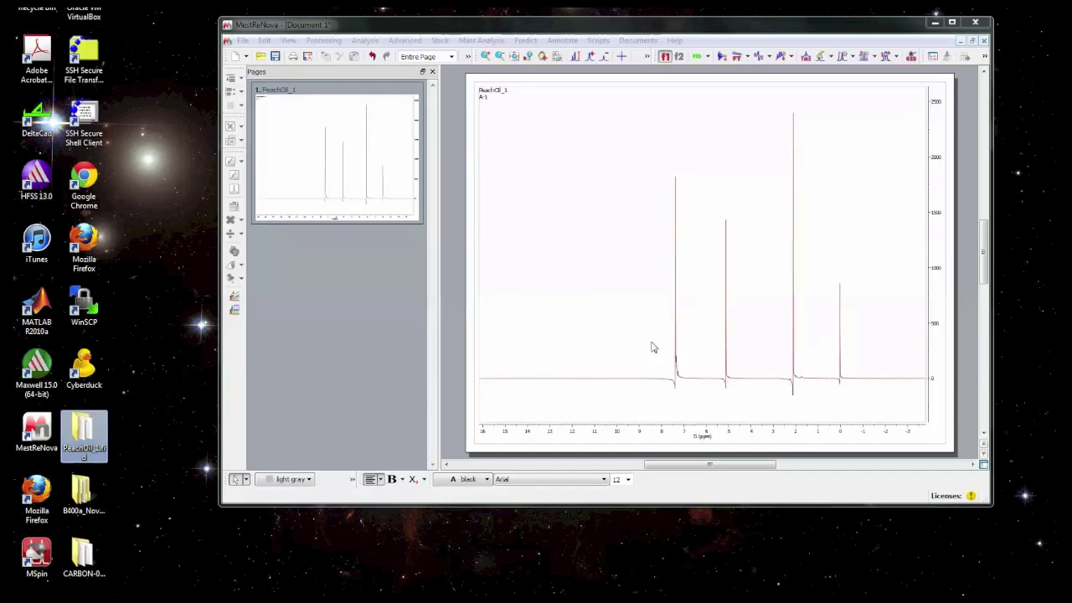
Step: Open the fid file inside the PeachOil_1.fid folder via File > Open, adding it as page 2
{"action": "left_click", "coordinate": [262, 42]}
{"action": "mouse_move", "coordinate": [242, 41]}
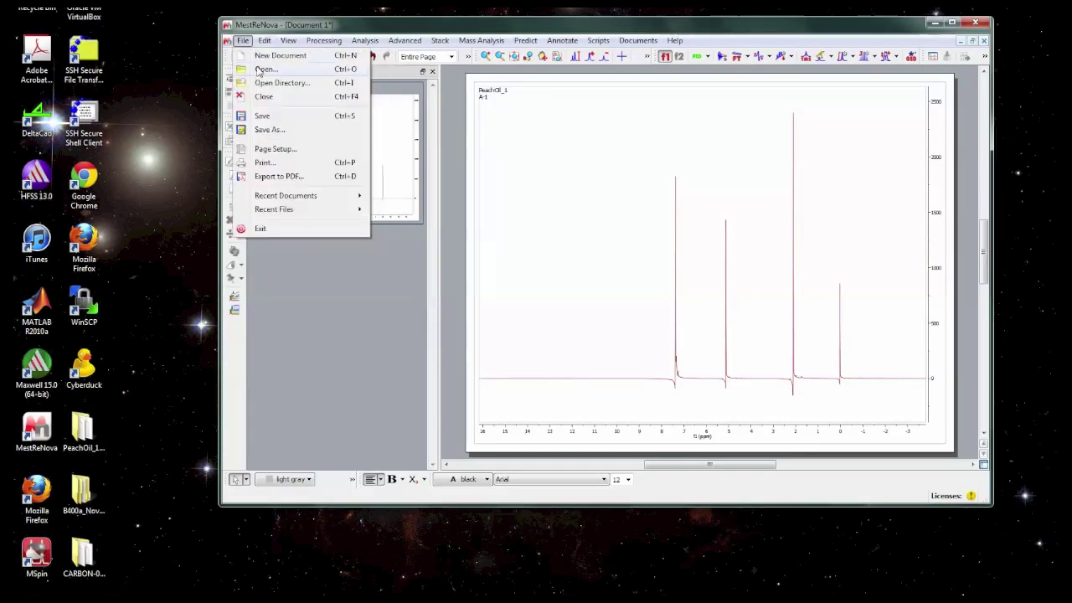
{"action": "left_click", "coordinate": [284, 72]}
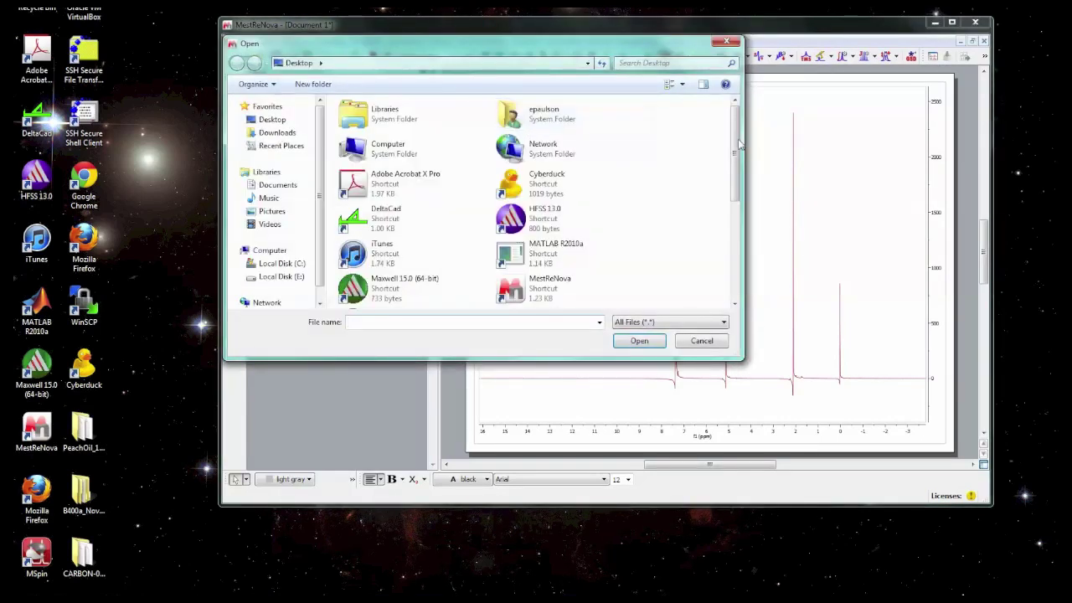
{"action": "left_click_drag", "start_coordinate": [735, 163], "coordinate": [733, 259]}
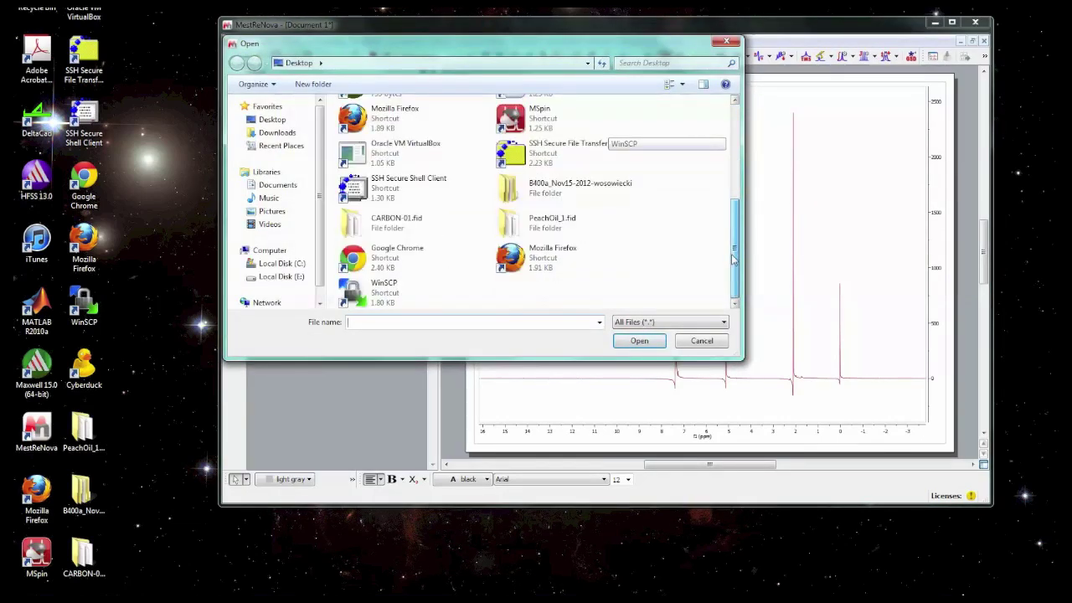
{"action": "double_click", "coordinate": [509, 221]}
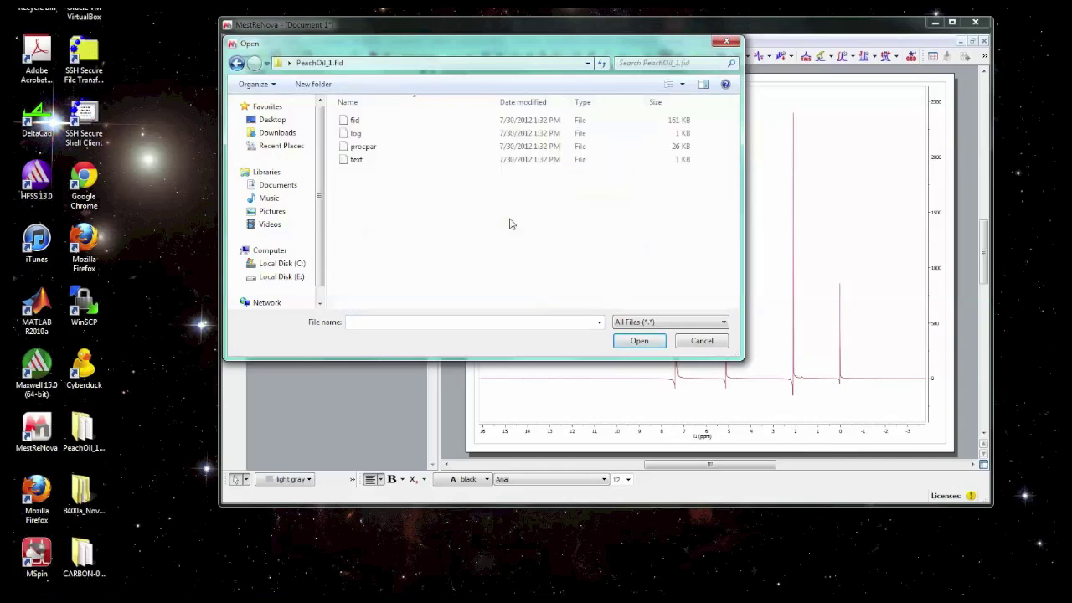
{"action": "left_click", "coordinate": [347, 124]}
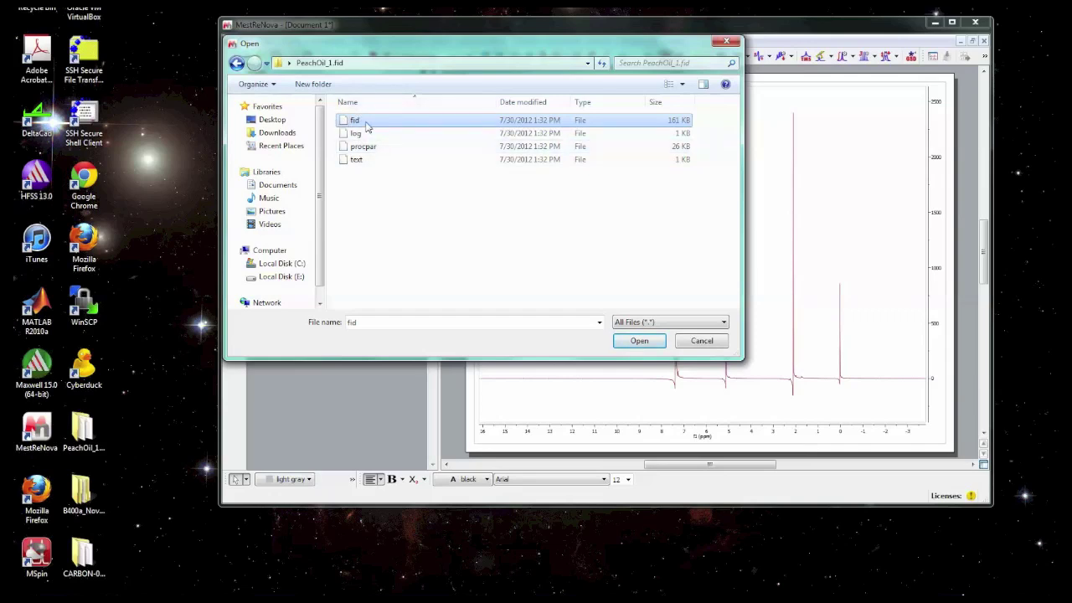
{"action": "left_click", "coordinate": [638, 341]}
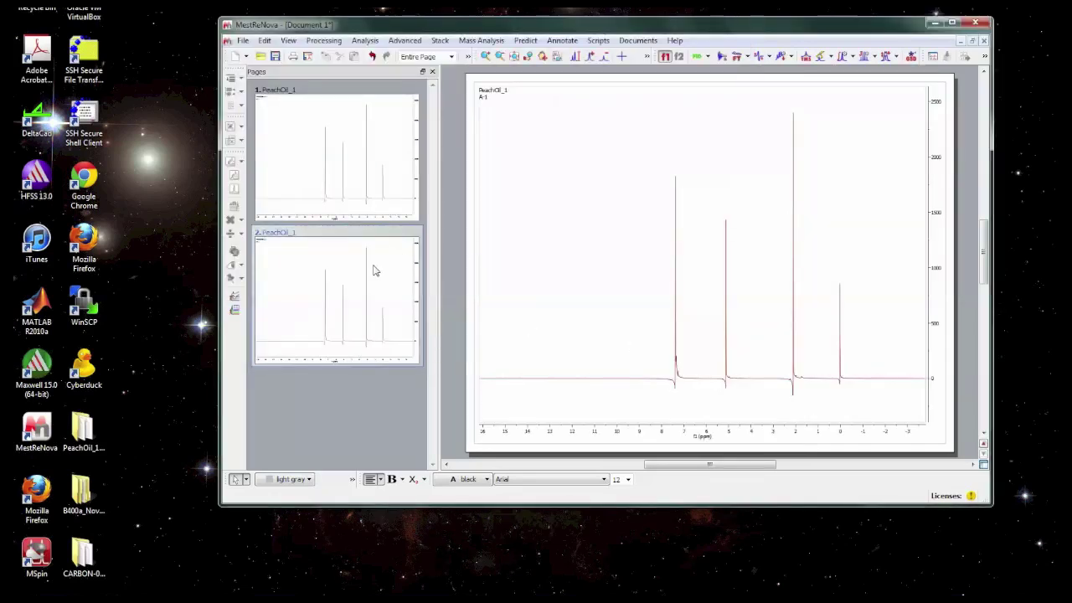
Step: Drag B400a experiment folders 10 and 20 into MestReNova as pages 3 and 4, then close Explorer
{"action": "double_click", "coordinate": [80, 492]}
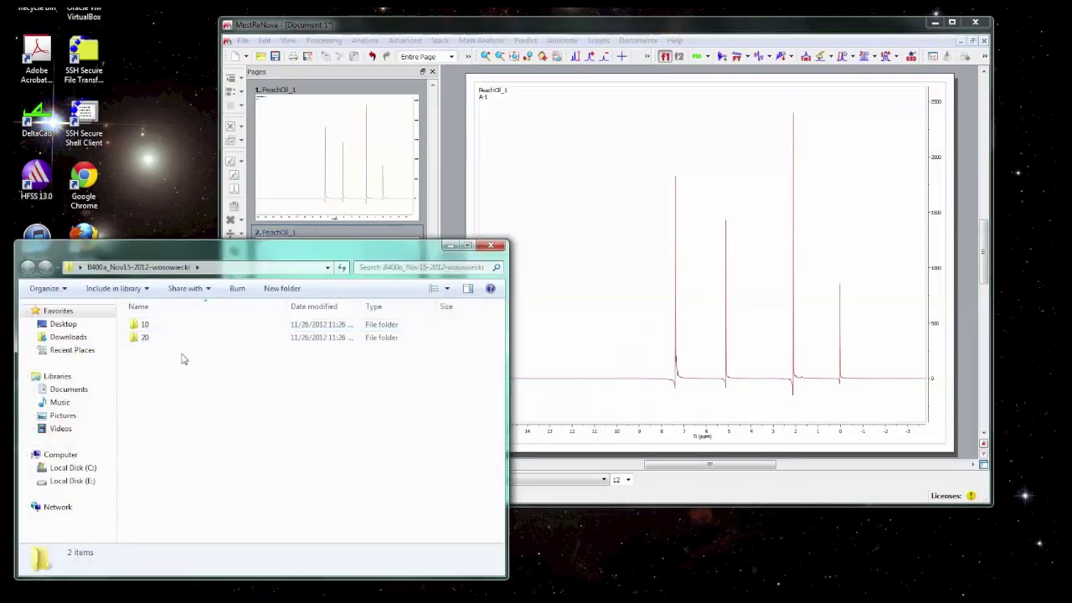
{"action": "left_click_drag", "start_coordinate": [184, 359], "coordinate": [634, 233]}
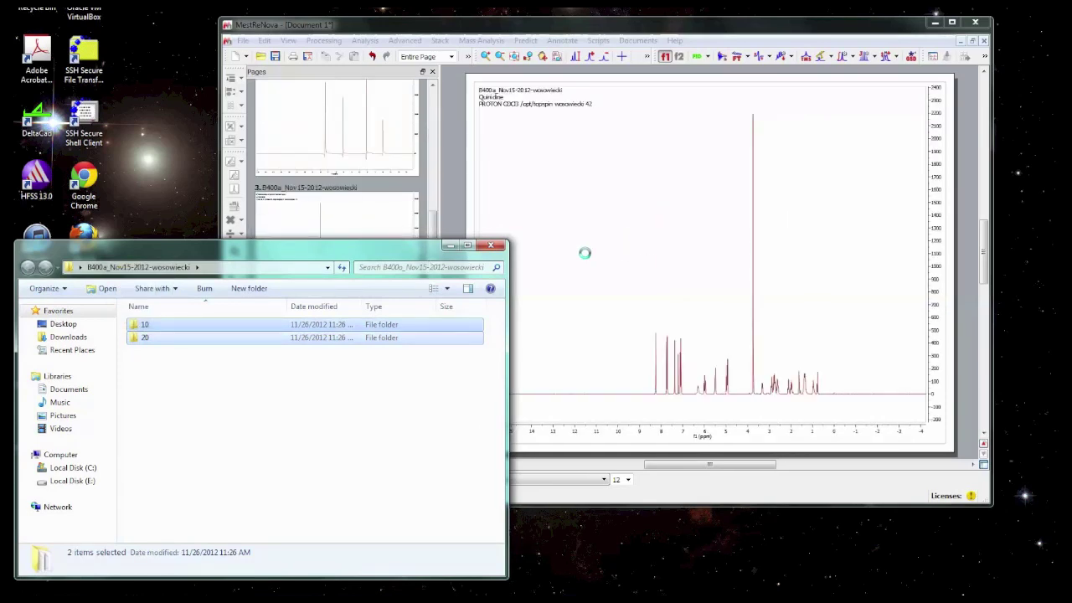
{"action": "left_click", "coordinate": [494, 246]}
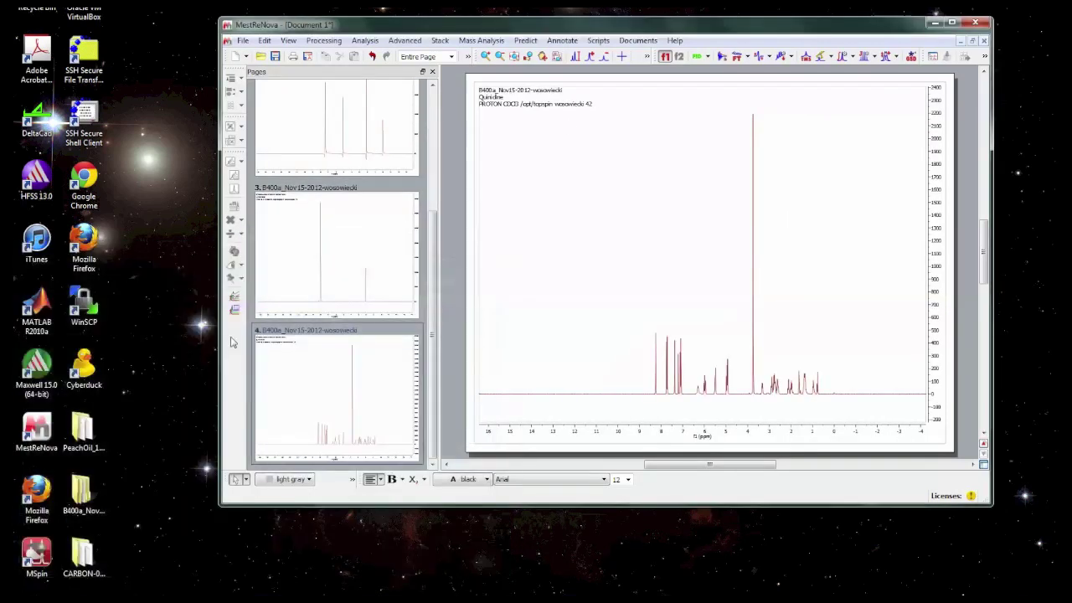
Step: Look through pages 1, 2 and 3, then return to the PeachOil_1 spectrum on page 1
{"action": "scroll", "coordinate": [326, 348], "scroll_direction": "up", "scroll_amount": 5}
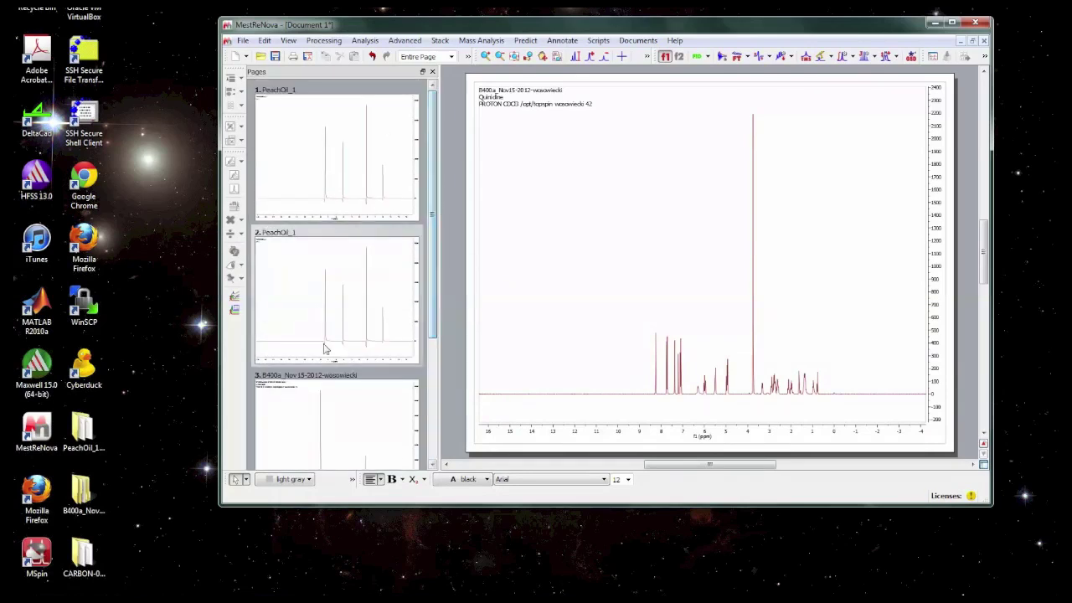
{"action": "left_click", "coordinate": [348, 167]}
{"action": "left_click", "coordinate": [341, 286]}
{"action": "left_click", "coordinate": [354, 422]}
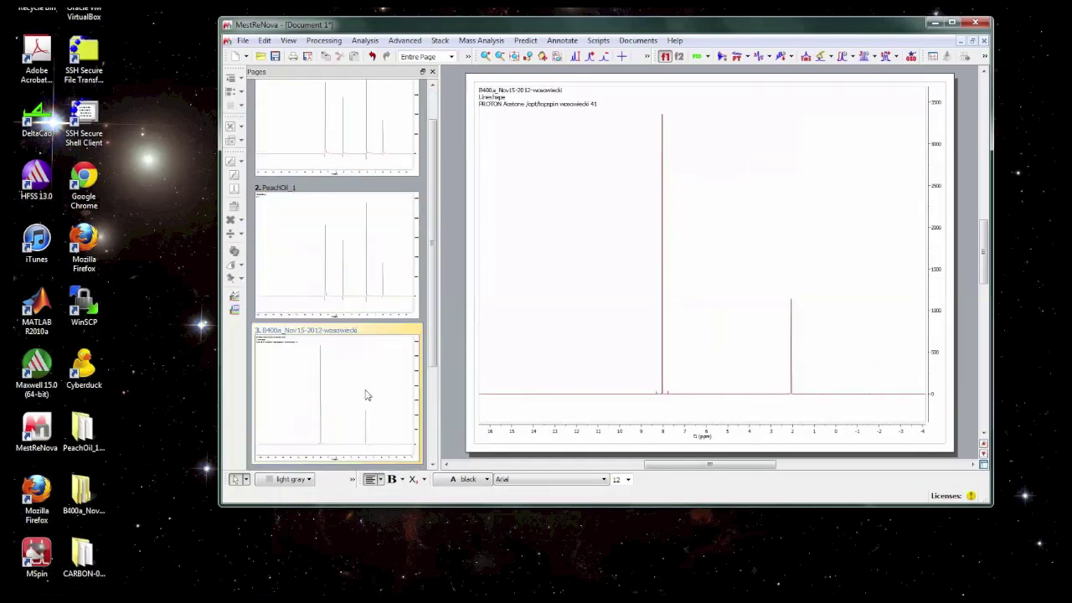
{"action": "scroll", "coordinate": [431, 299], "scroll_direction": "up", "scroll_amount": 1}
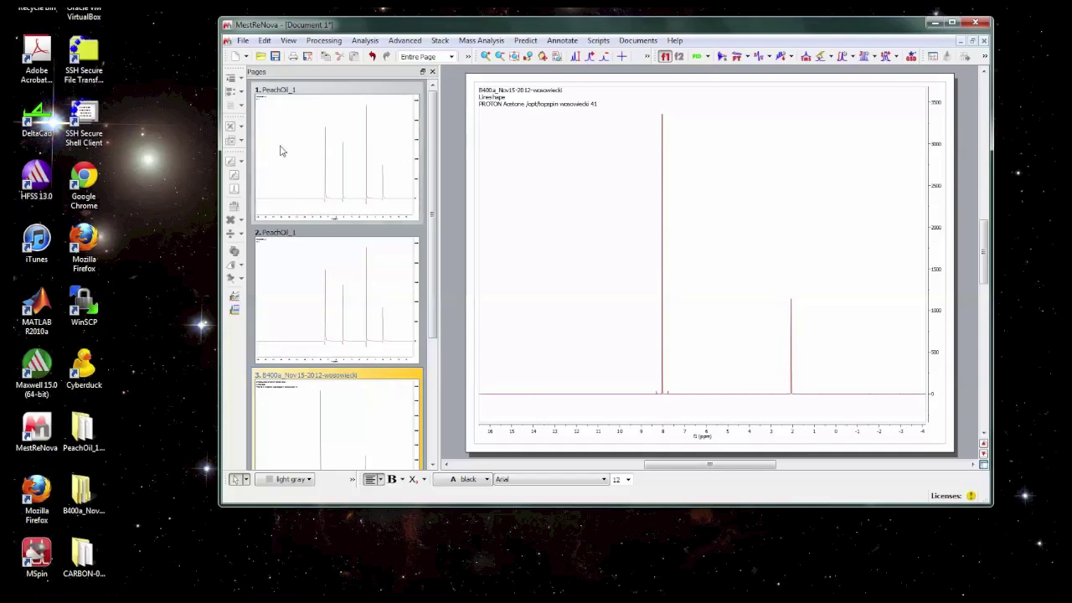
{"action": "left_click", "coordinate": [323, 152]}
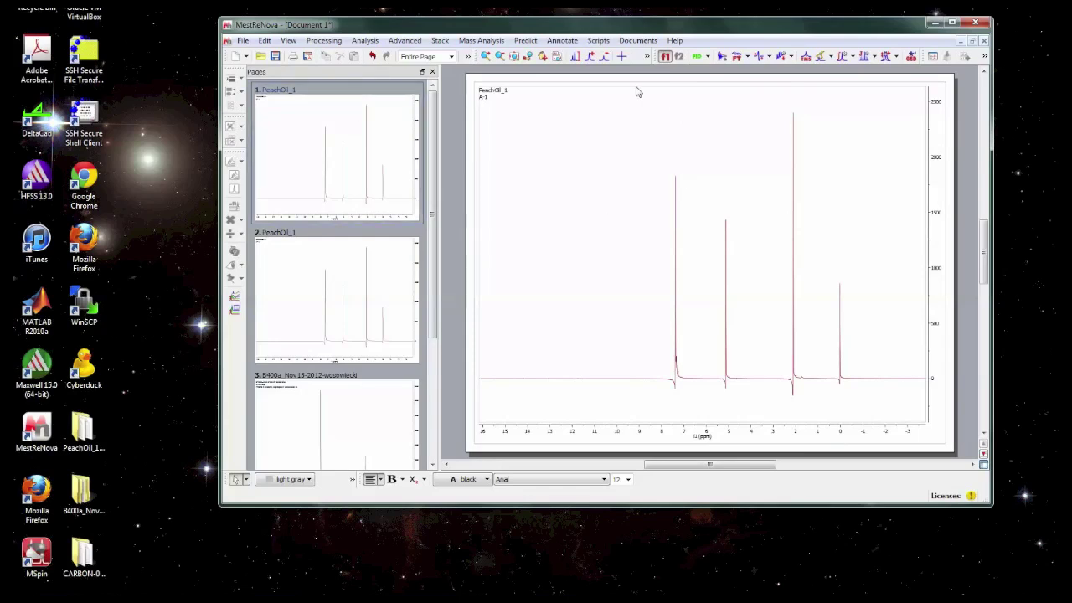
Step: Place a trial 'Text' annotation on page 1, then delete it
{"action": "left_click", "coordinate": [562, 40]}
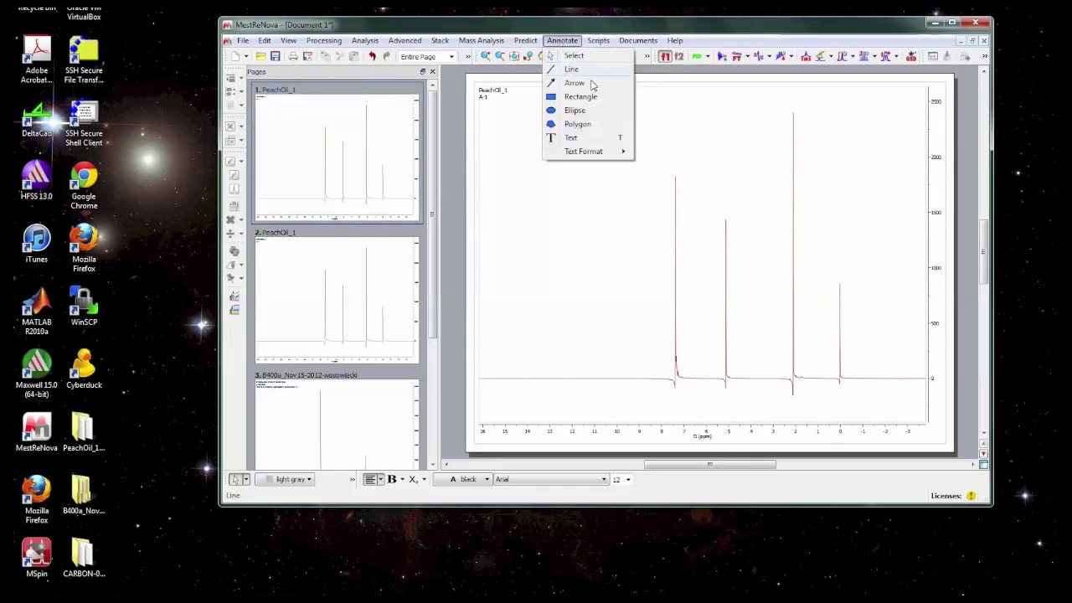
{"action": "left_click", "coordinate": [571, 138]}
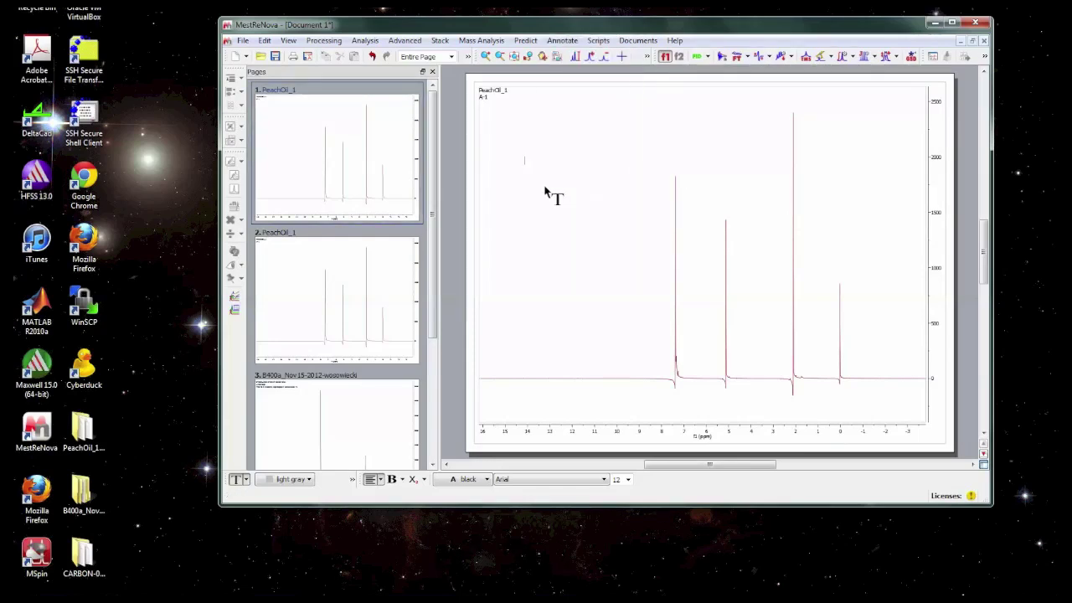
{"action": "type", "text": "Text"}
{"action": "key", "text": "Escape"}
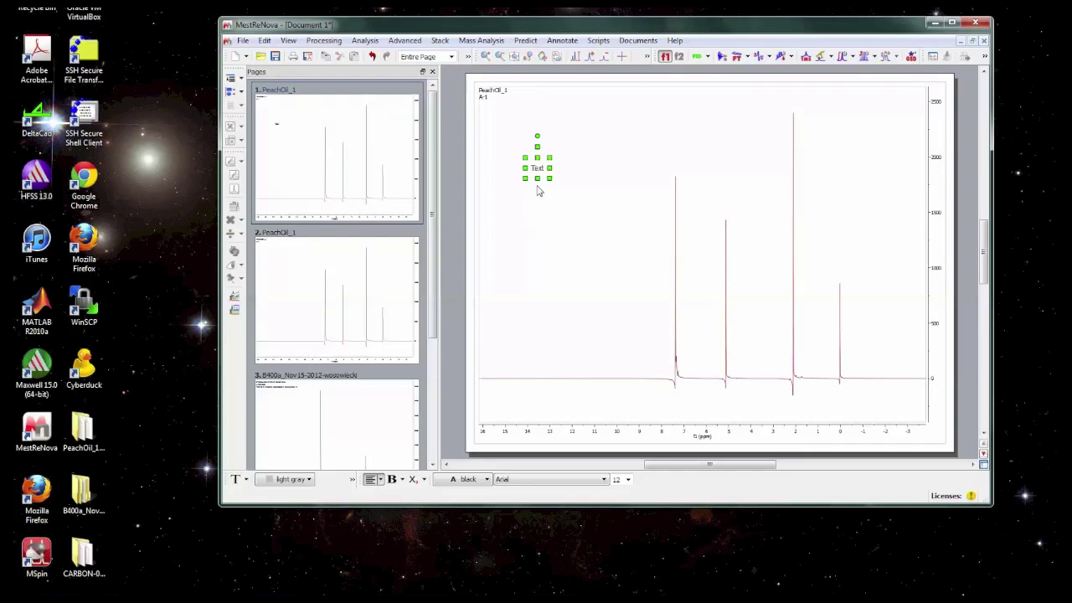
{"action": "key", "text": "Delete"}
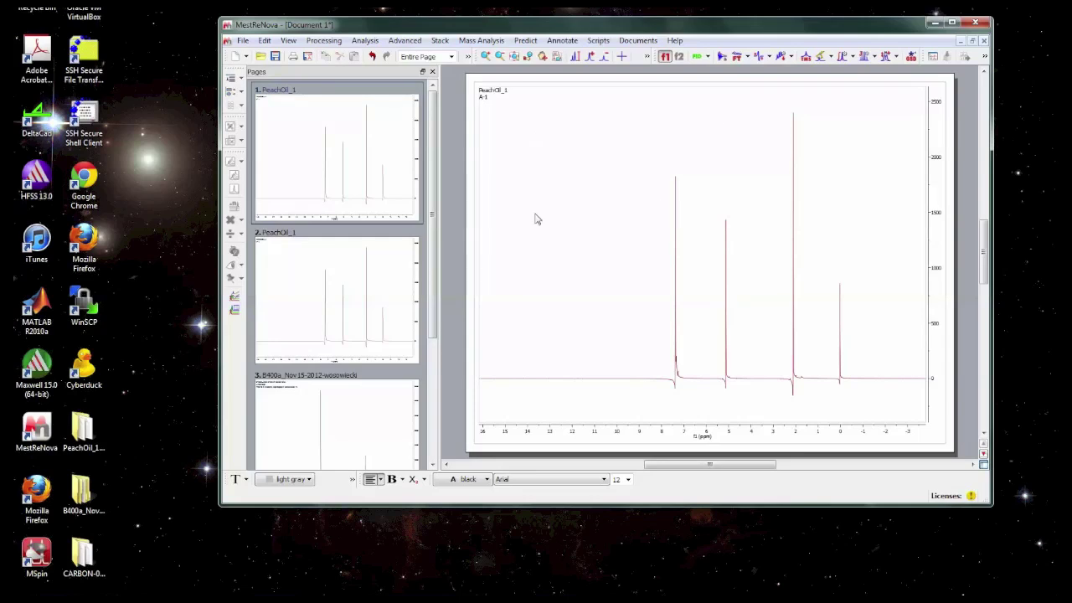
{"action": "left_click_drag", "start_coordinate": [435, 247], "coordinate": [438, 199]}
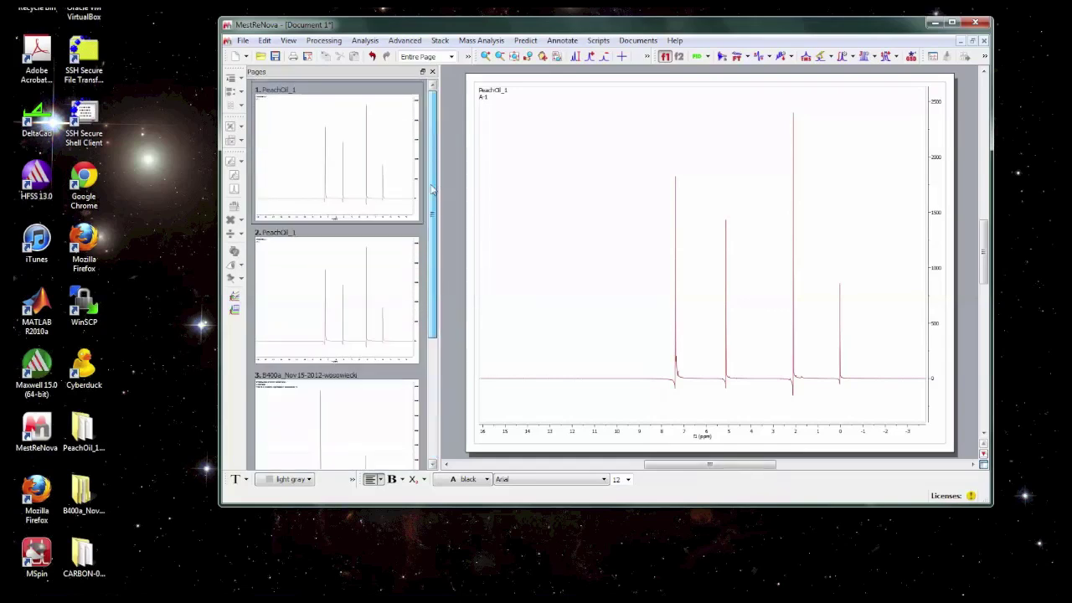
Step: Delete the duplicate PeachOil_1 page 2 and show page 1
{"action": "left_click", "coordinate": [366, 320]}
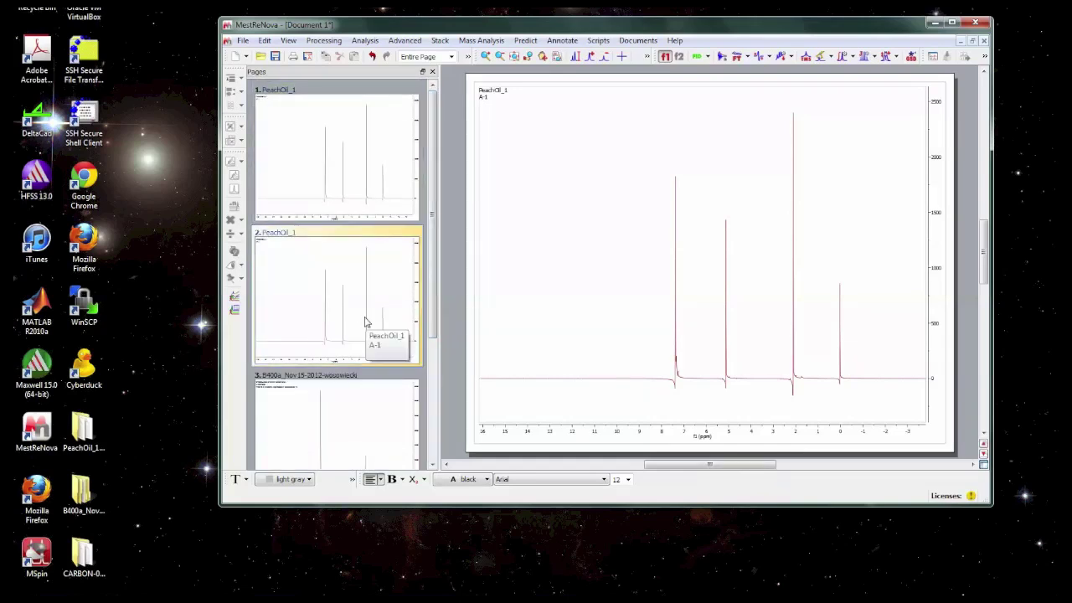
{"action": "key", "text": "Delete"}
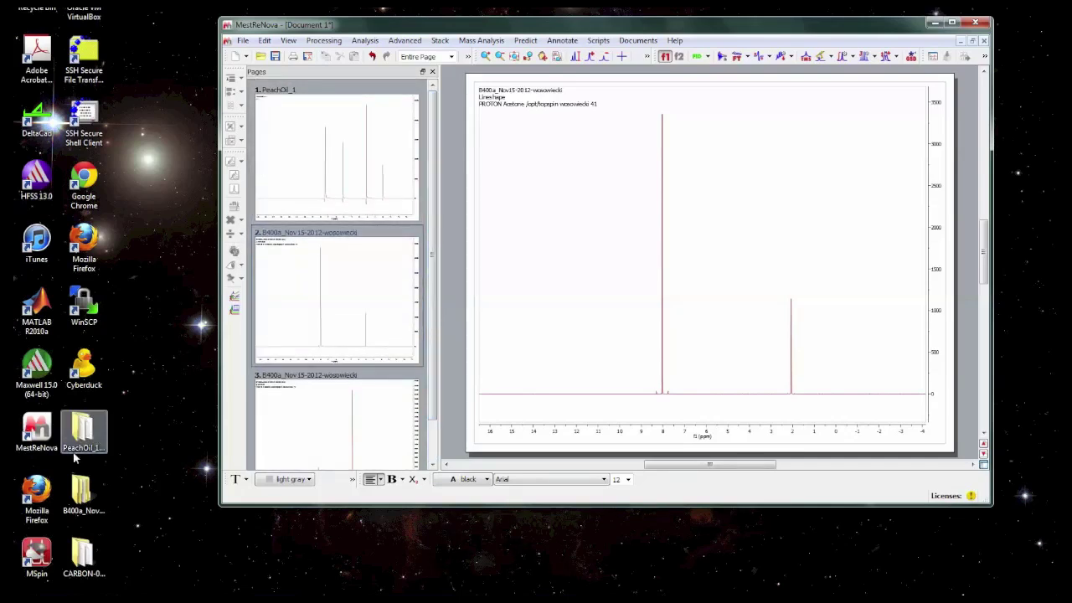
{"action": "left_click", "coordinate": [342, 161]}
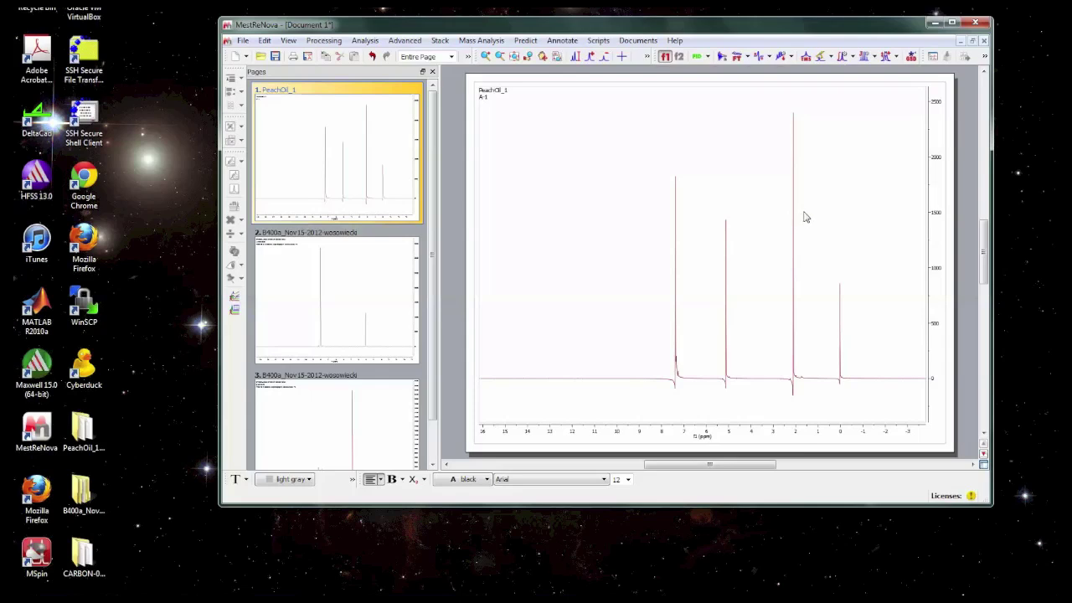
Step: Check the Quinidine spectrum on page 3, then go back to PeachOil_1 on page 1
{"action": "scroll", "coordinate": [436, 204], "scroll_direction": "down", "scroll_amount": 1}
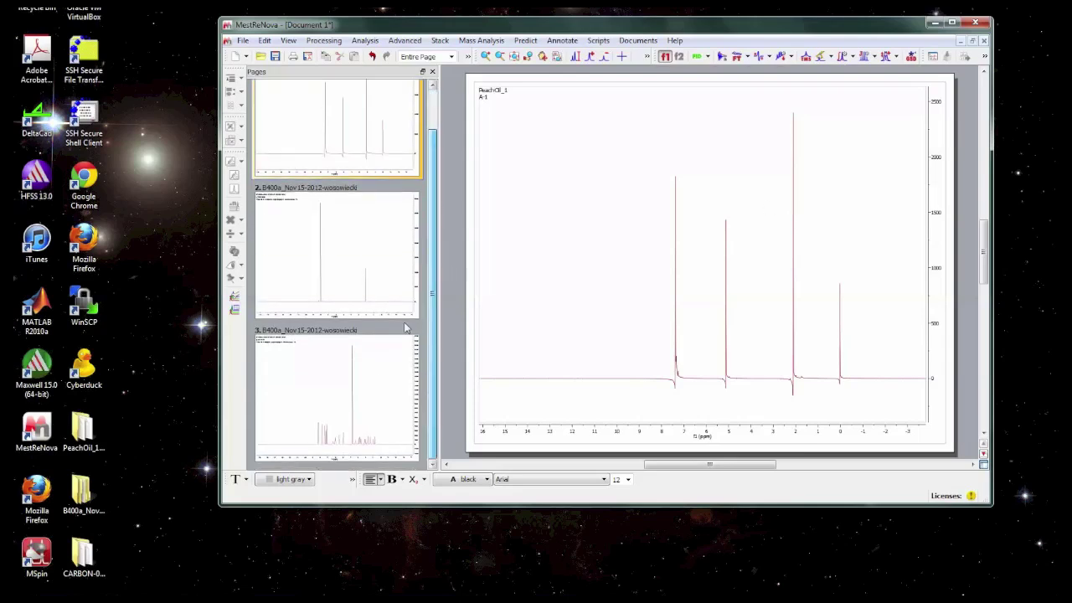
{"action": "left_click", "coordinate": [376, 368]}
{"action": "scroll", "coordinate": [432, 375], "scroll_direction": "up", "scroll_amount": 1}
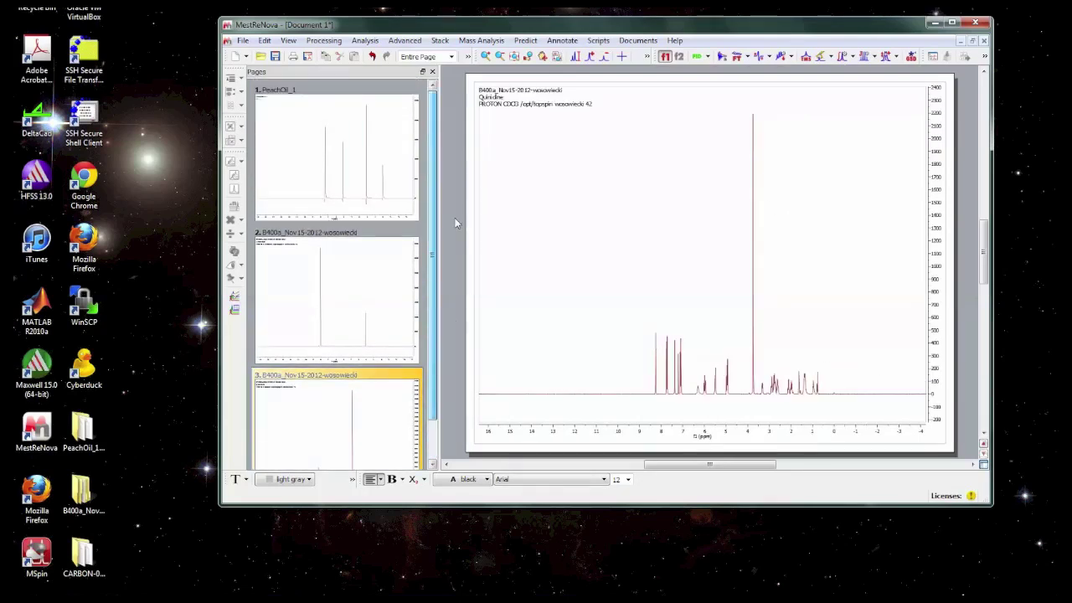
{"action": "left_click", "coordinate": [335, 151]}
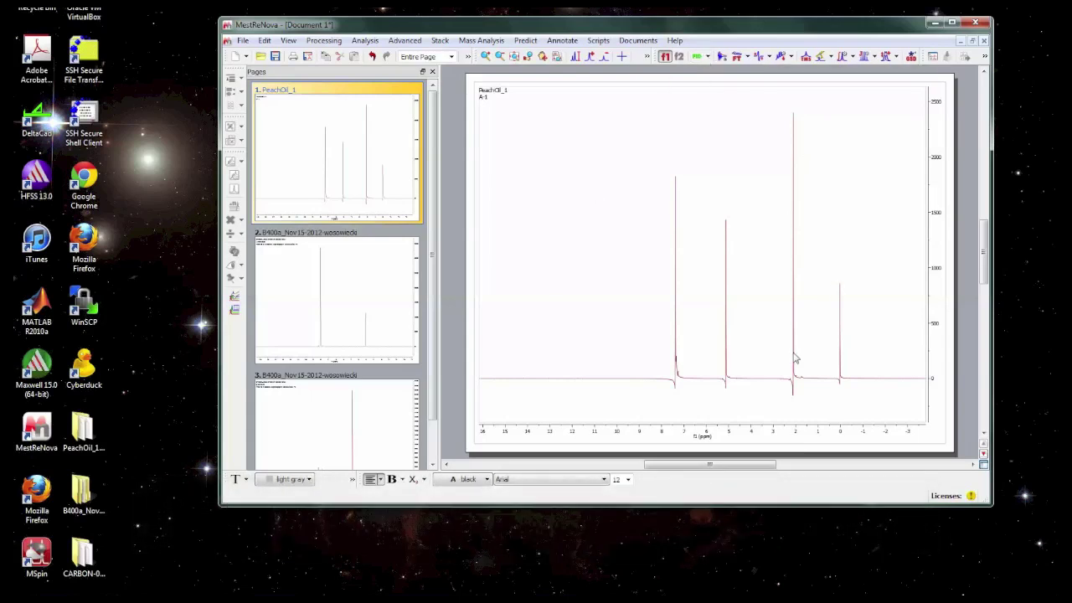
{"action": "left_click", "coordinate": [707, 57]}
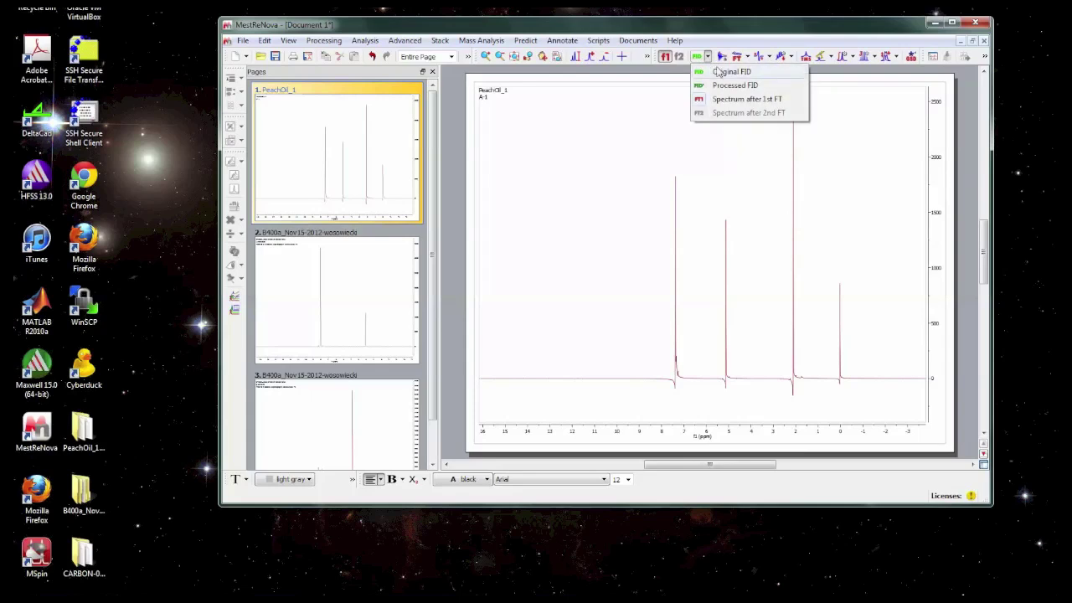
Step: Display the original FID, zoom into its start, then zoom back out to the full decay
{"action": "left_click", "coordinate": [729, 72]}
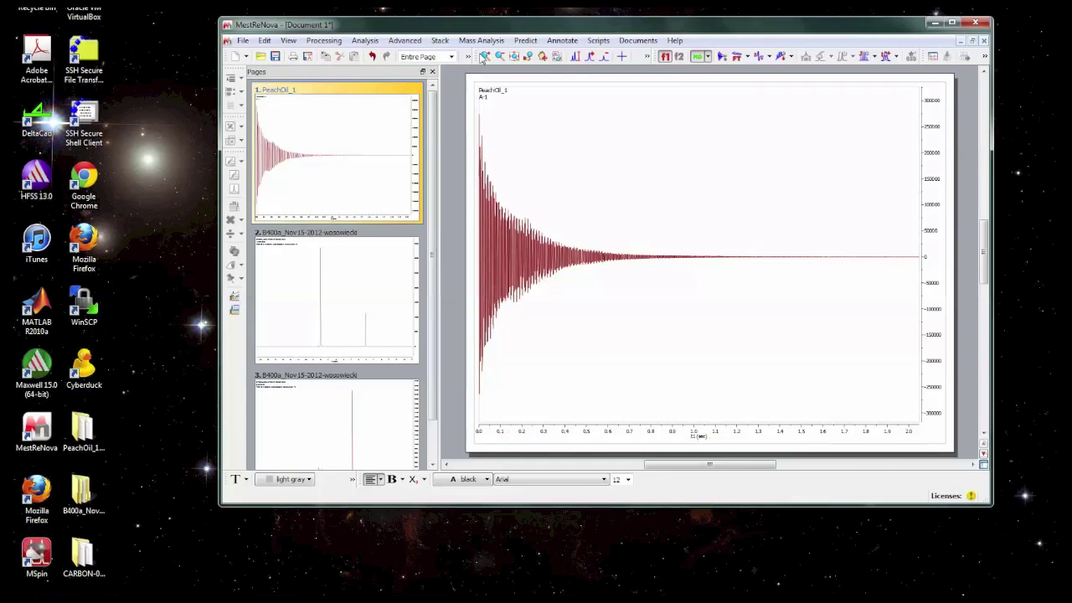
{"action": "left_click", "coordinate": [484, 56]}
{"action": "left_click_drag", "start_coordinate": [477, 249], "coordinate": [526, 245]}
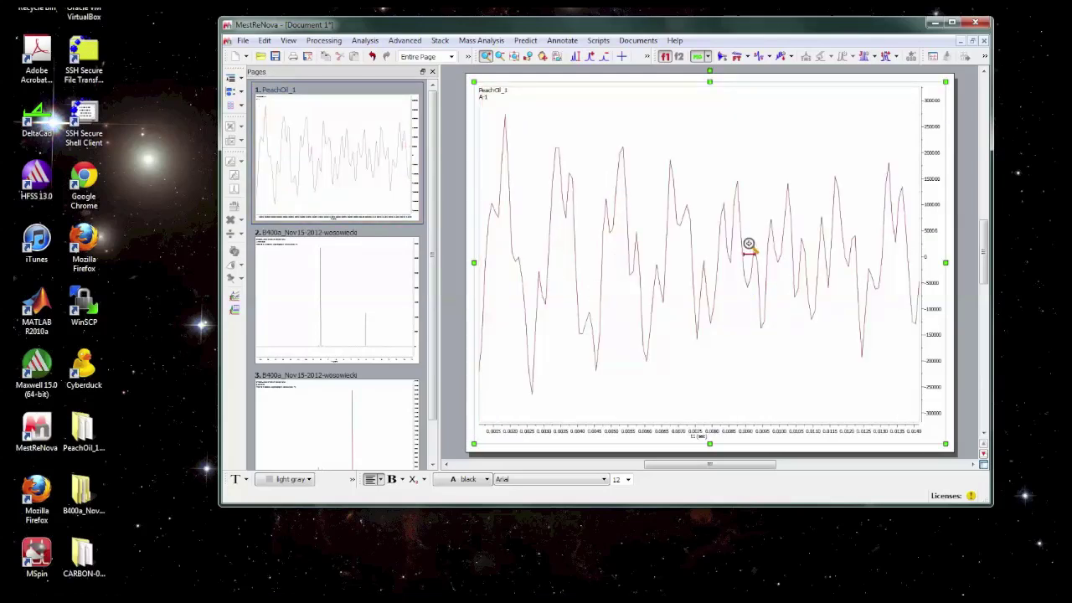
{"action": "left_click", "coordinate": [514, 58]}
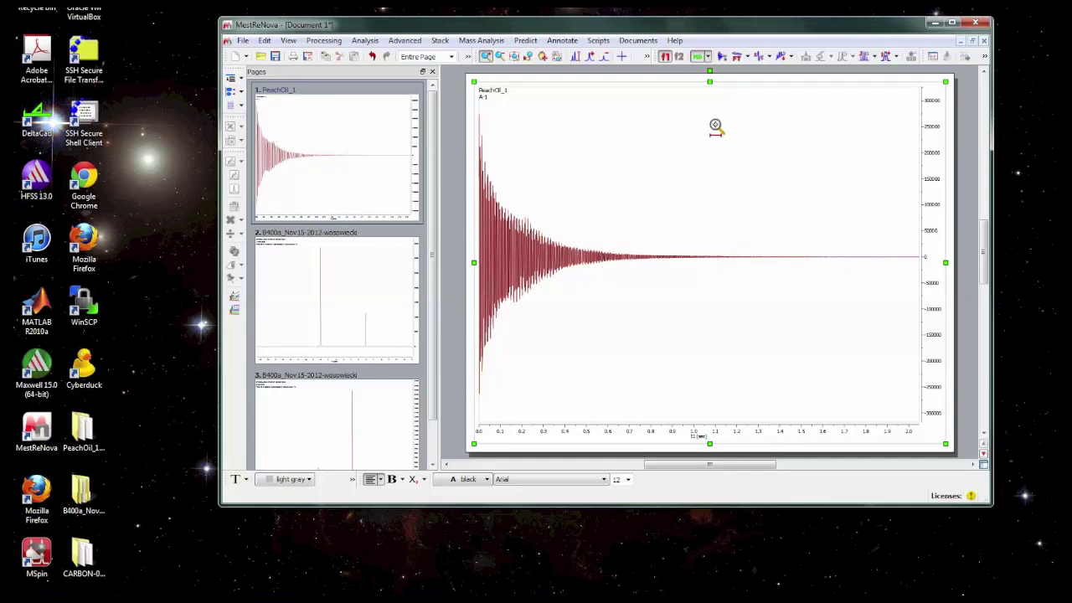
Step: Switch the display to the processed FID, then to the spectrum after 1st FT
{"action": "left_click", "coordinate": [707, 56]}
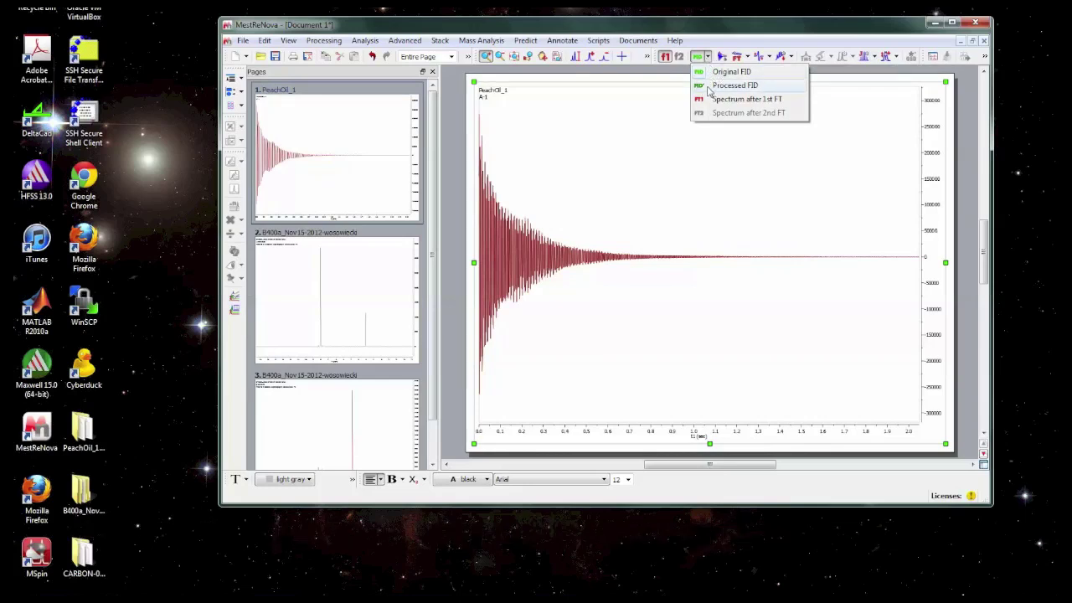
{"action": "left_click", "coordinate": [708, 87]}
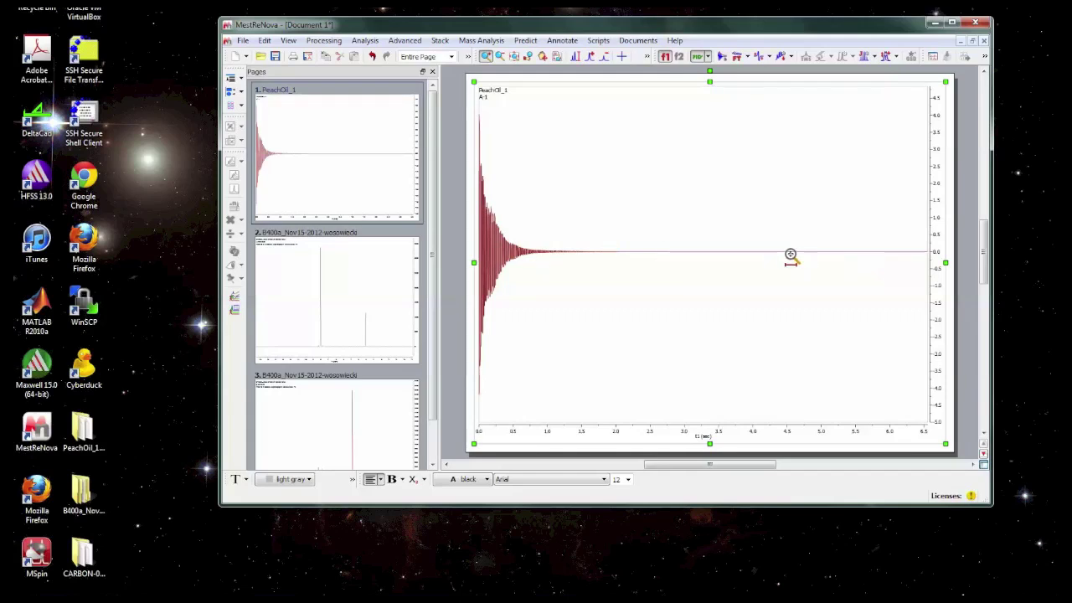
{"action": "scroll", "coordinate": [748, 241], "scroll_direction": "up", "scroll_amount": 2}
{"action": "scroll", "coordinate": [745, 242], "scroll_direction": "up", "scroll_amount": 2}
{"action": "scroll", "coordinate": [591, 266], "scroll_direction": "up", "scroll_amount": 2}
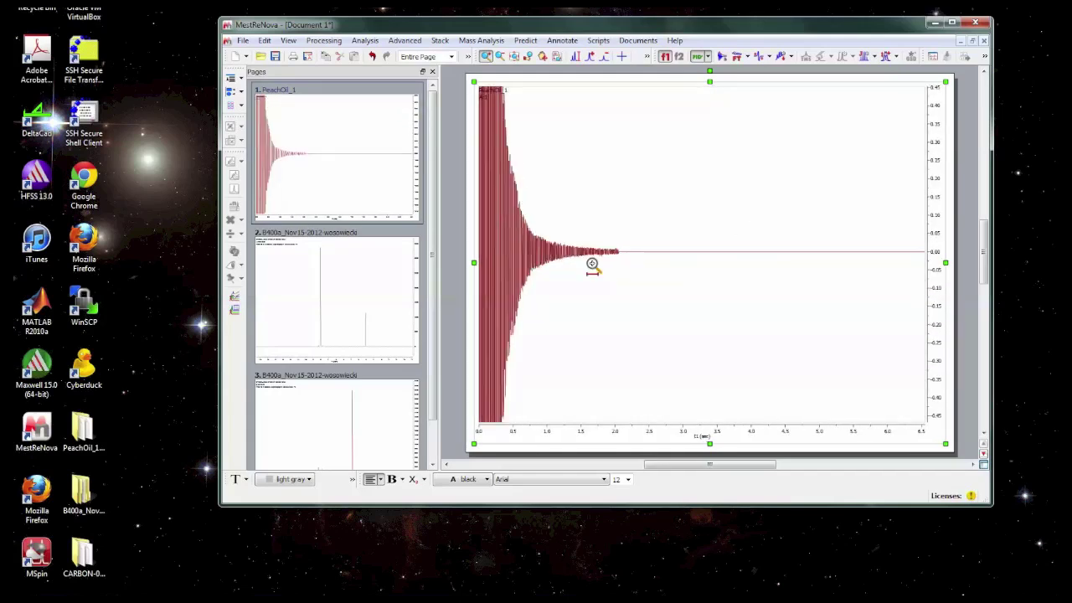
{"action": "scroll", "coordinate": [593, 264], "scroll_direction": "down", "scroll_amount": 4}
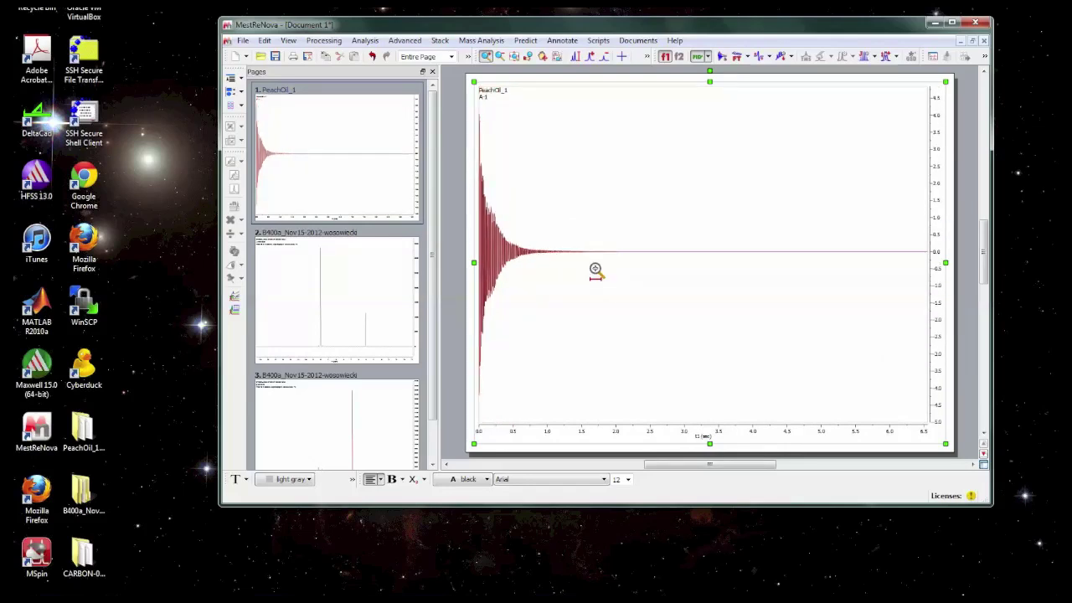
{"action": "left_click", "coordinate": [707, 57]}
{"action": "left_click", "coordinate": [727, 100]}
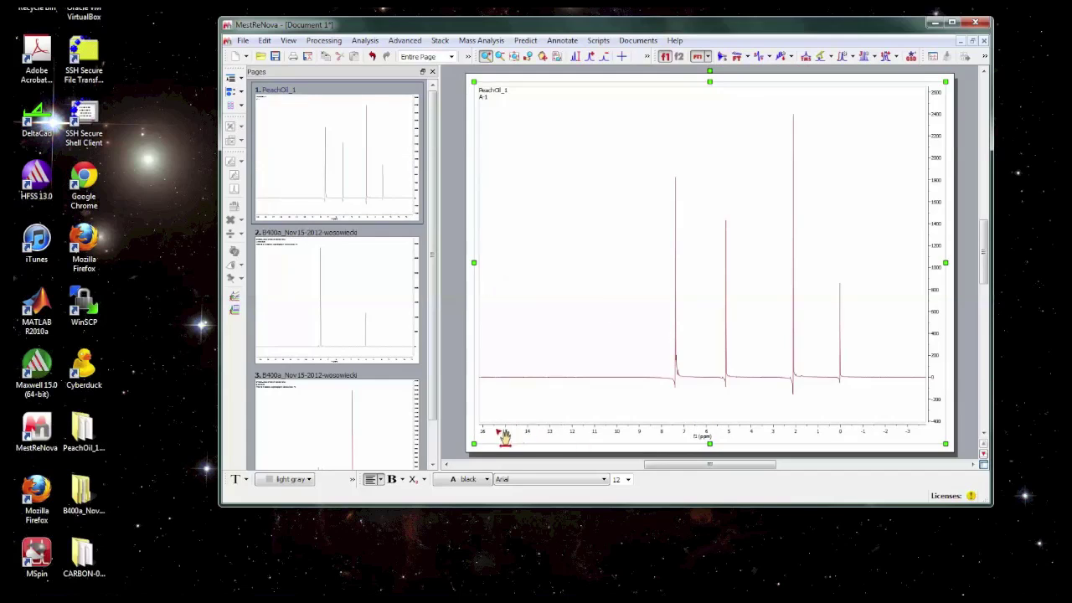
{"action": "right_click", "coordinate": [730, 430]}
{"action": "left_click", "coordinate": [756, 243]}
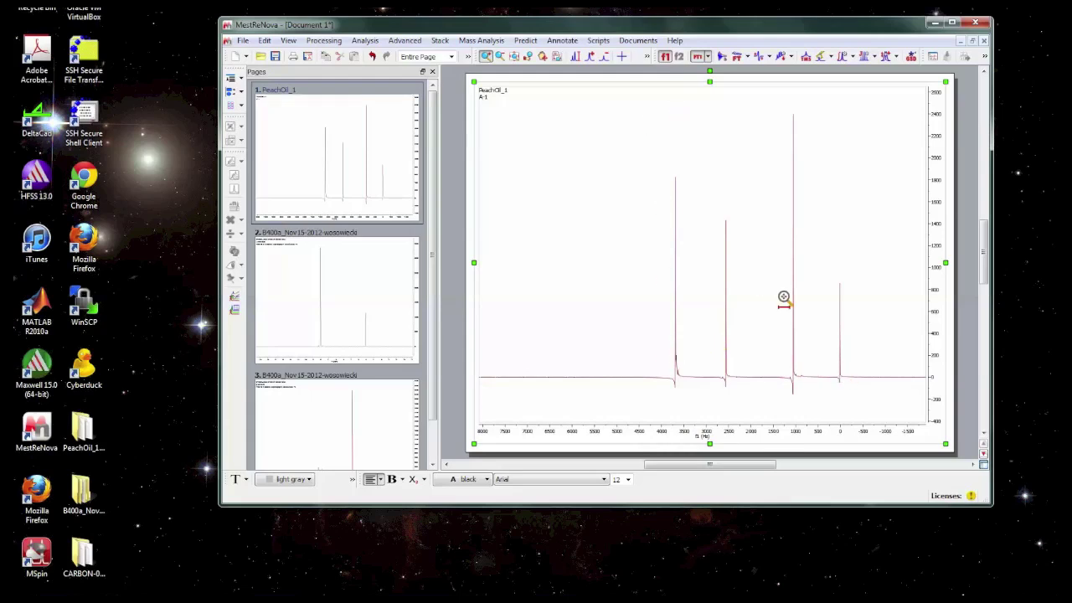
{"action": "right_click", "coordinate": [782, 431]}
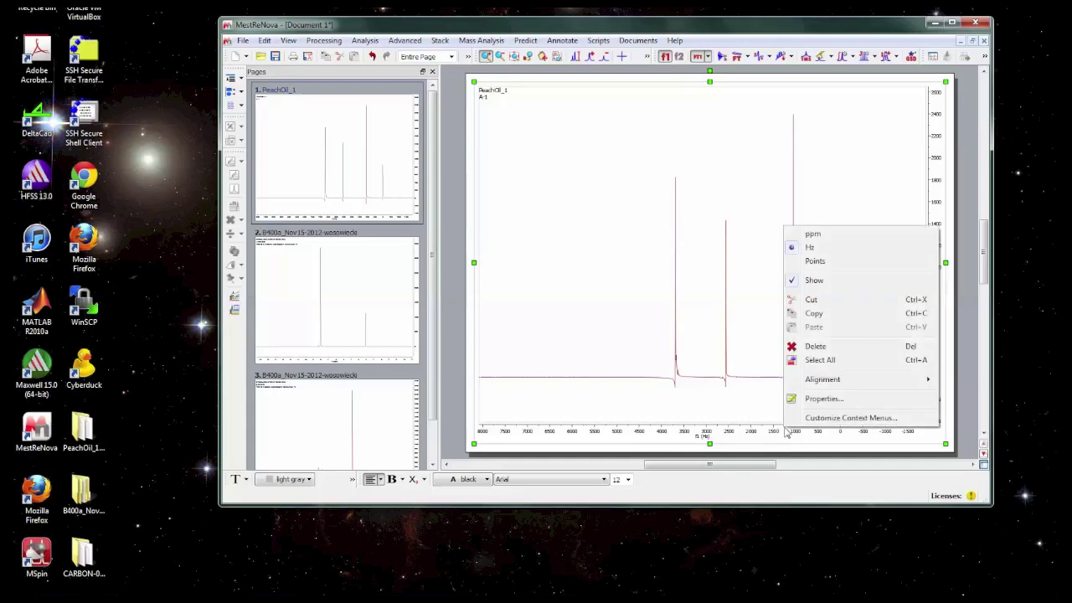
{"action": "left_click", "coordinate": [808, 236]}
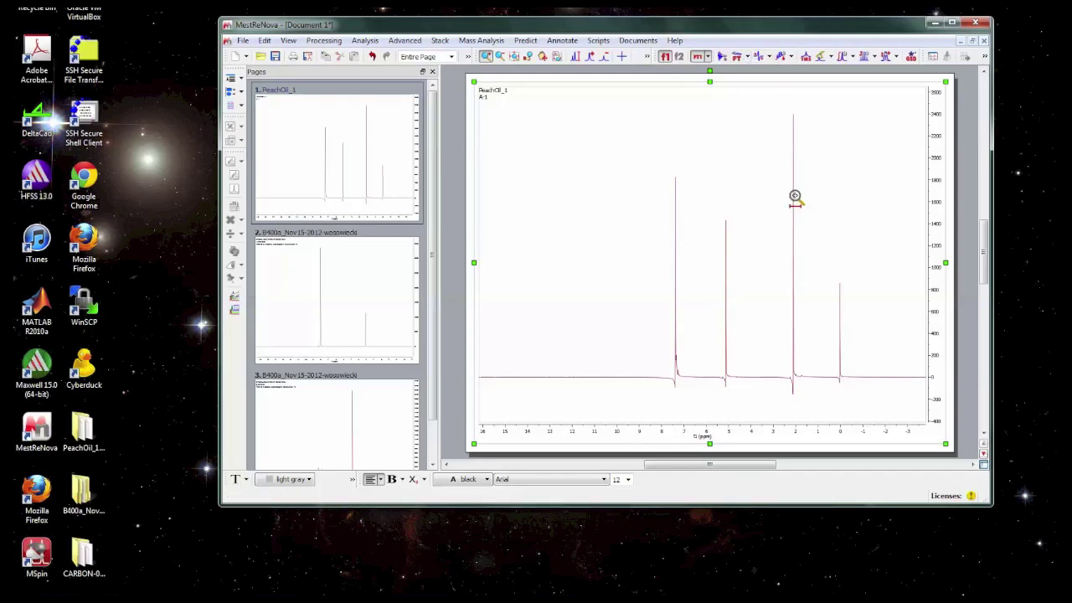
Step: Start Manual phase correction and move the pivot point to 7.372 ppm
{"action": "left_click", "coordinate": [769, 57]}
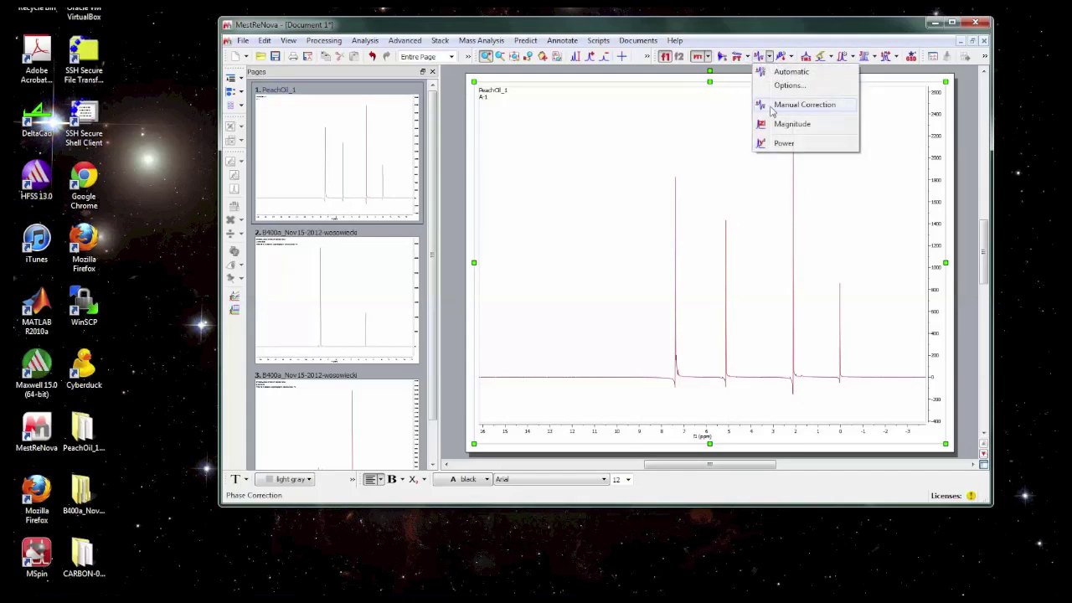
{"action": "left_click", "coordinate": [801, 106]}
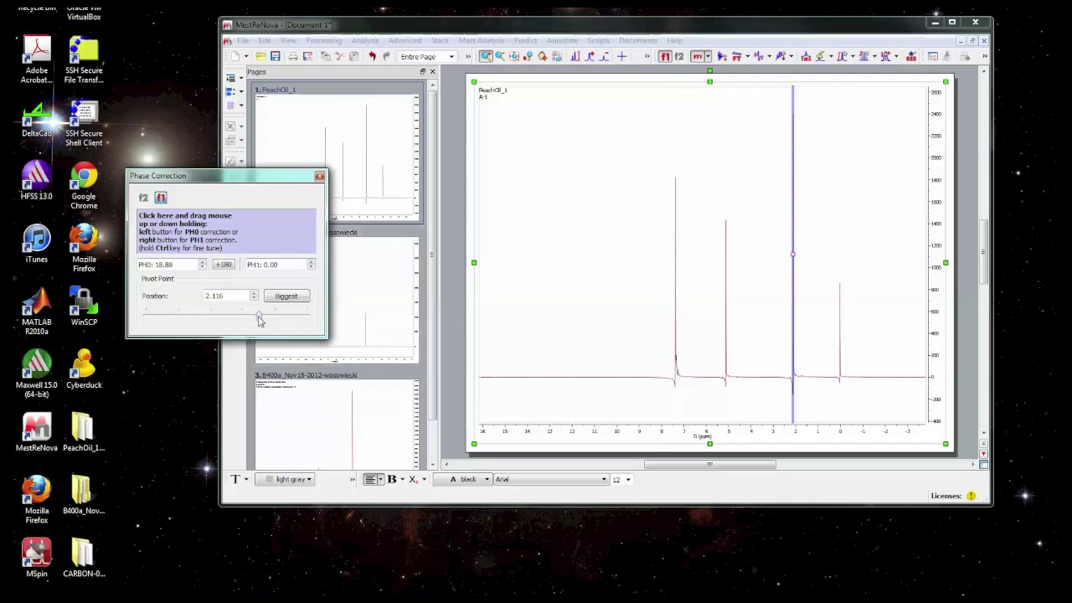
{"action": "left_click_drag", "start_coordinate": [259, 319], "coordinate": [217, 344]}
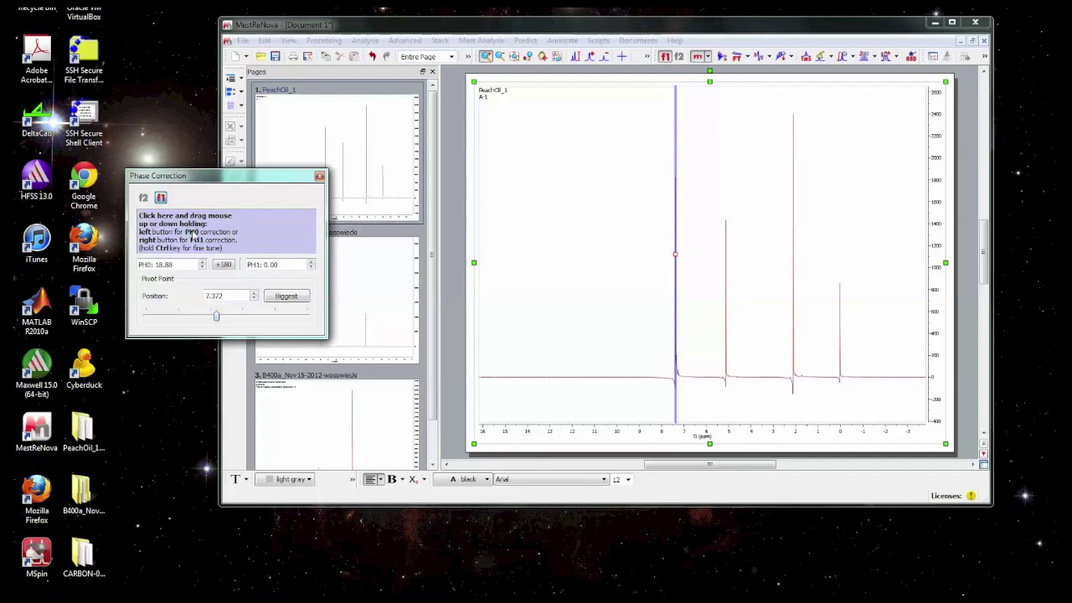
Step: Raise the zero-order phase and magnify the vertical scale to inspect the baseline
{"action": "left_click_drag", "start_coordinate": [199, 203], "coordinate": [220, 219]}
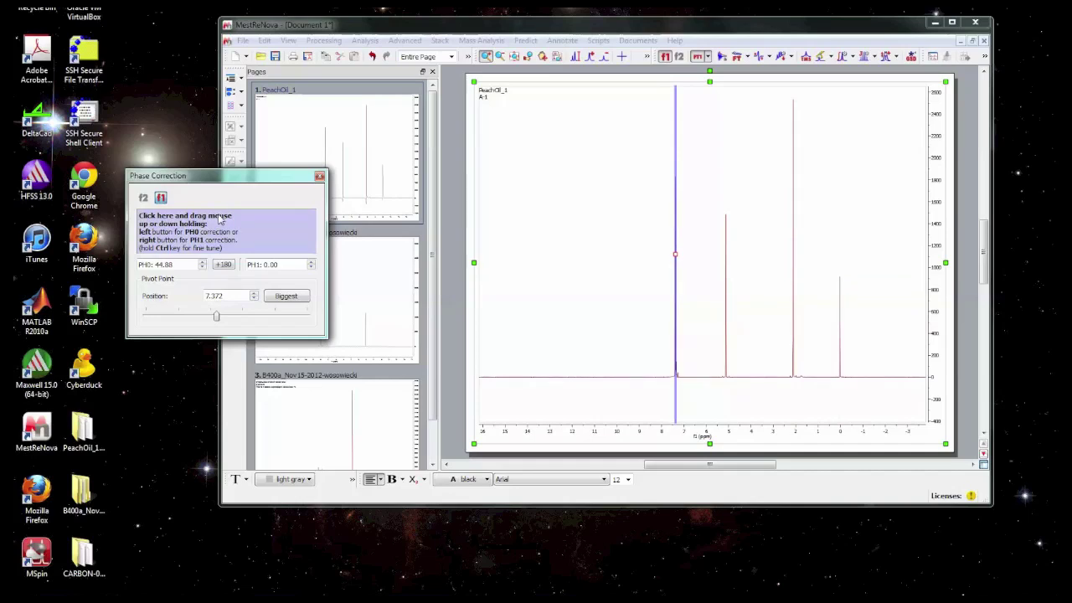
{"action": "left_click_drag", "start_coordinate": [219, 219], "coordinate": [228, 167]}
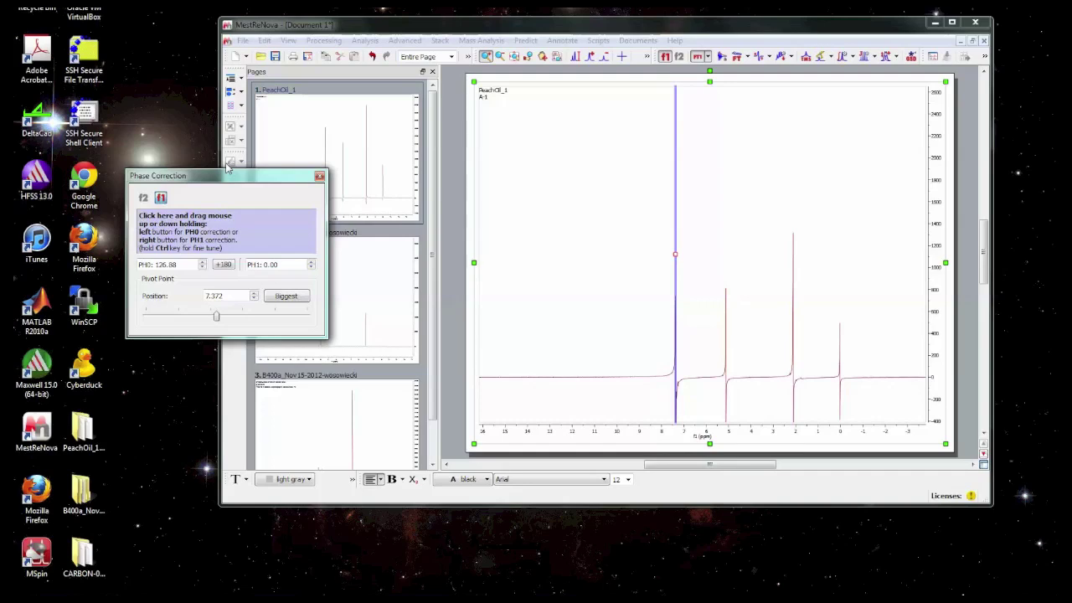
{"action": "left_click_drag", "start_coordinate": [228, 165], "coordinate": [244, 4]}
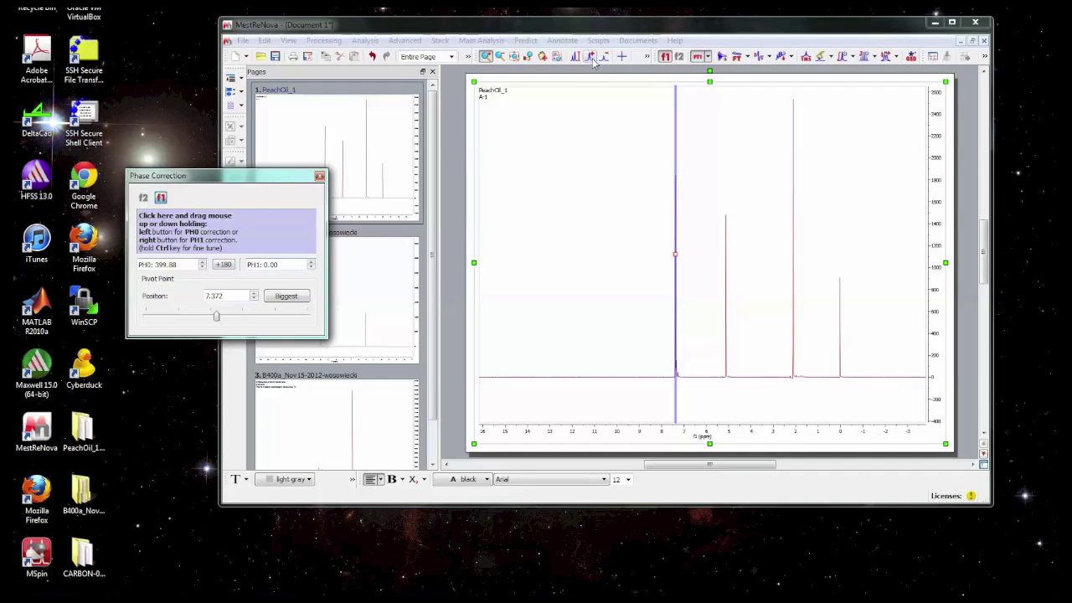
{"action": "left_click", "coordinate": [590, 57]}
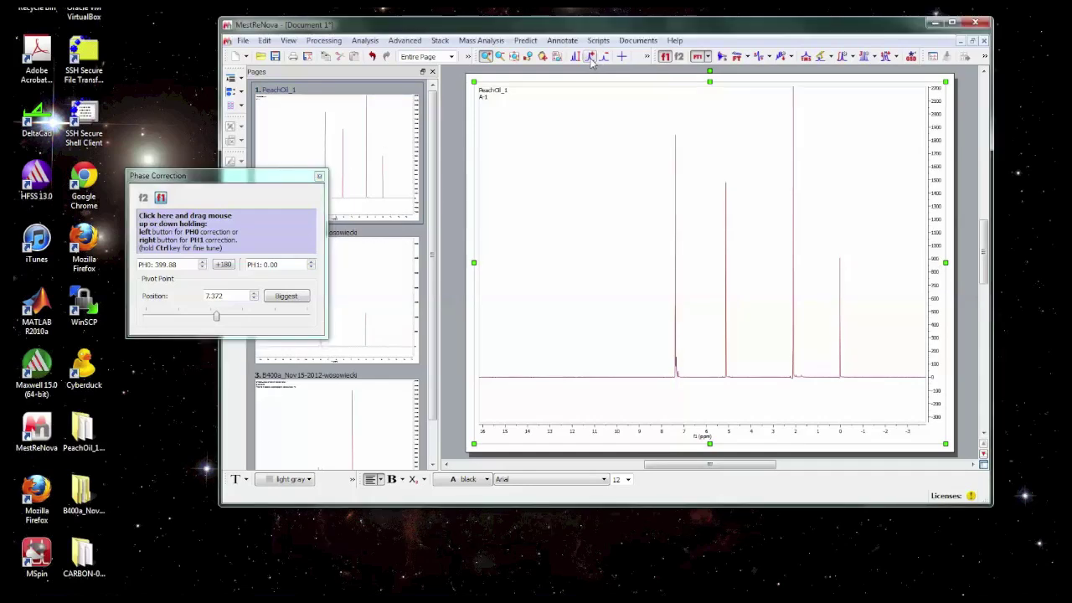
{"action": "left_click", "coordinate": [591, 57]}
{"action": "left_click", "coordinate": [590, 57]}
{"action": "left_click", "coordinate": [590, 57]}
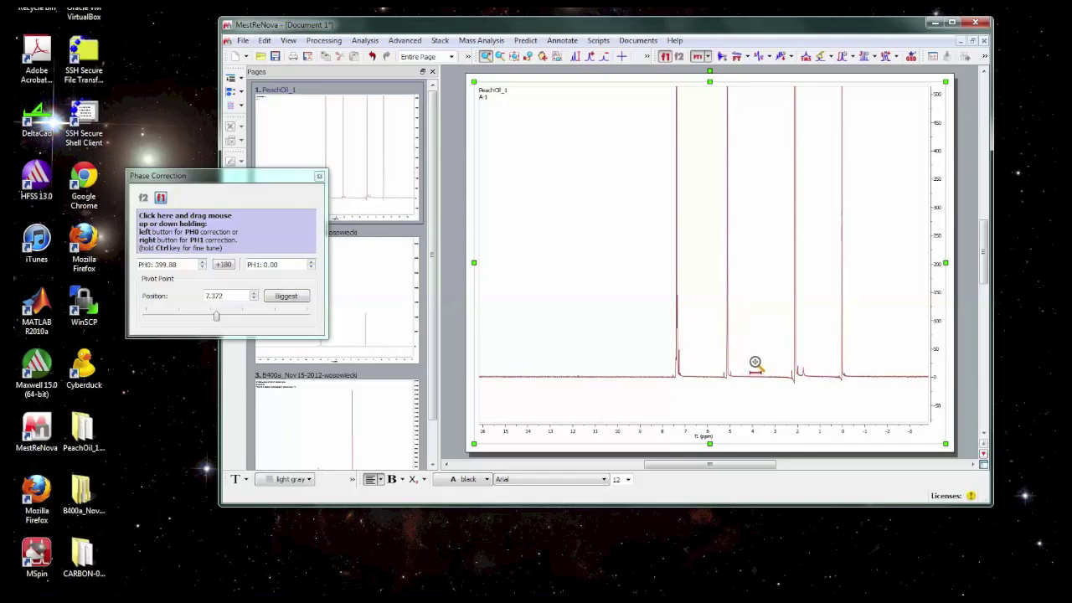
{"action": "scroll", "coordinate": [755, 362], "scroll_direction": "up", "scroll_amount": 8}
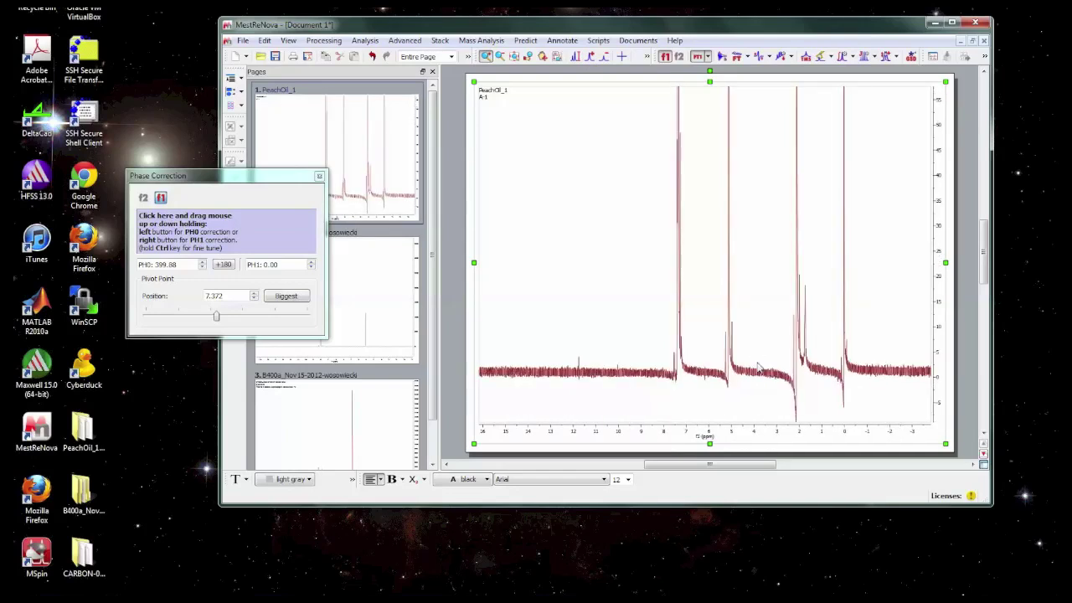
{"action": "scroll", "coordinate": [755, 362], "scroll_direction": "down", "scroll_amount": 2}
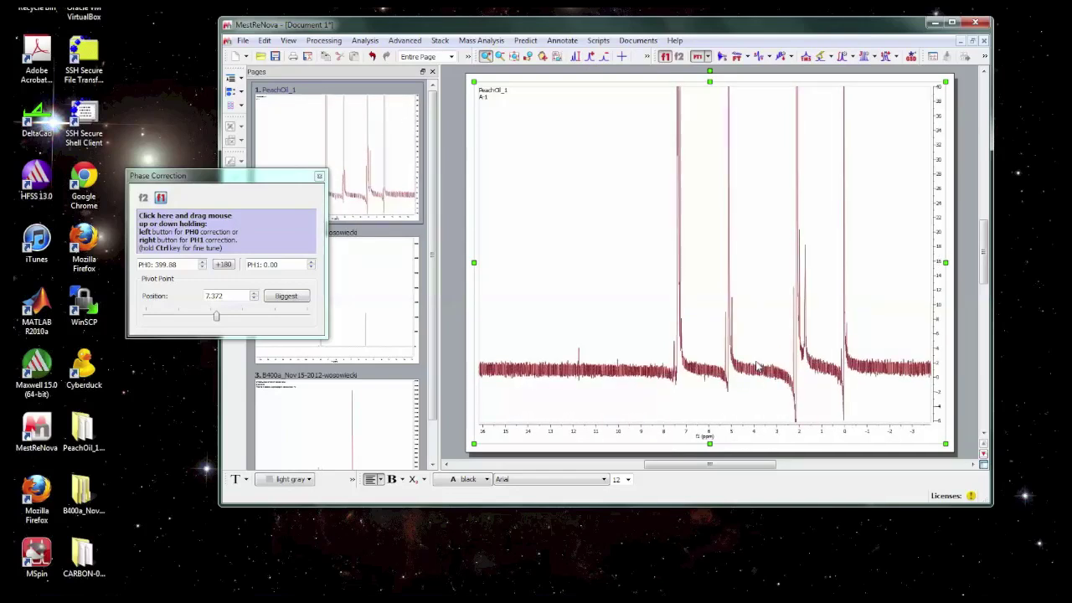
{"action": "scroll", "coordinate": [757, 366], "scroll_direction": "down", "scroll_amount": 1}
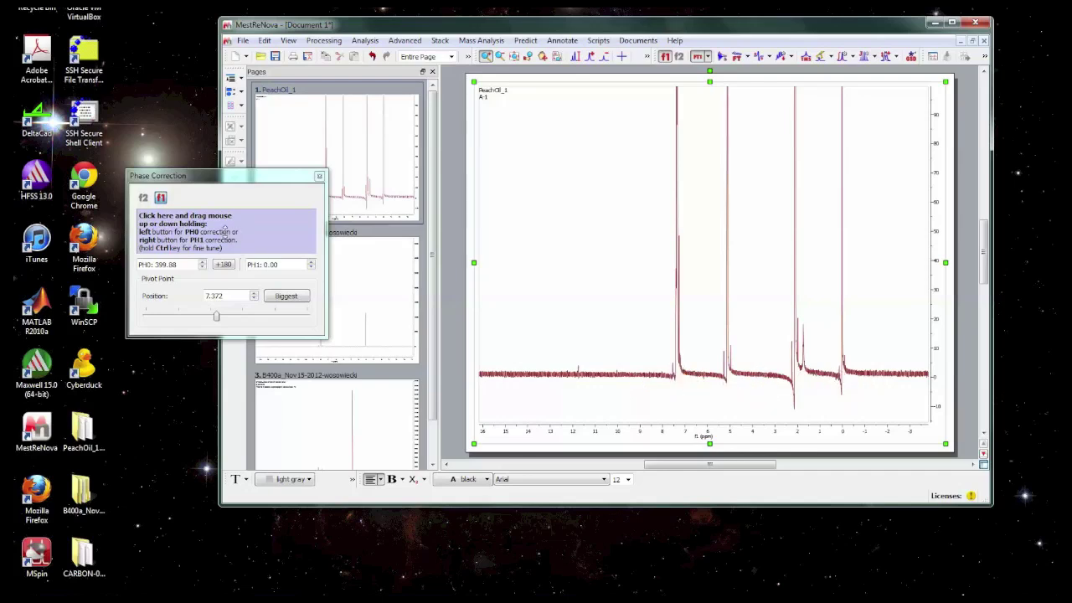
Step: Fine-tune PH0 back to 401.88 and begin first-order phase correction
{"action": "left_click_drag", "start_coordinate": [224, 229], "coordinate": [228, 239]}
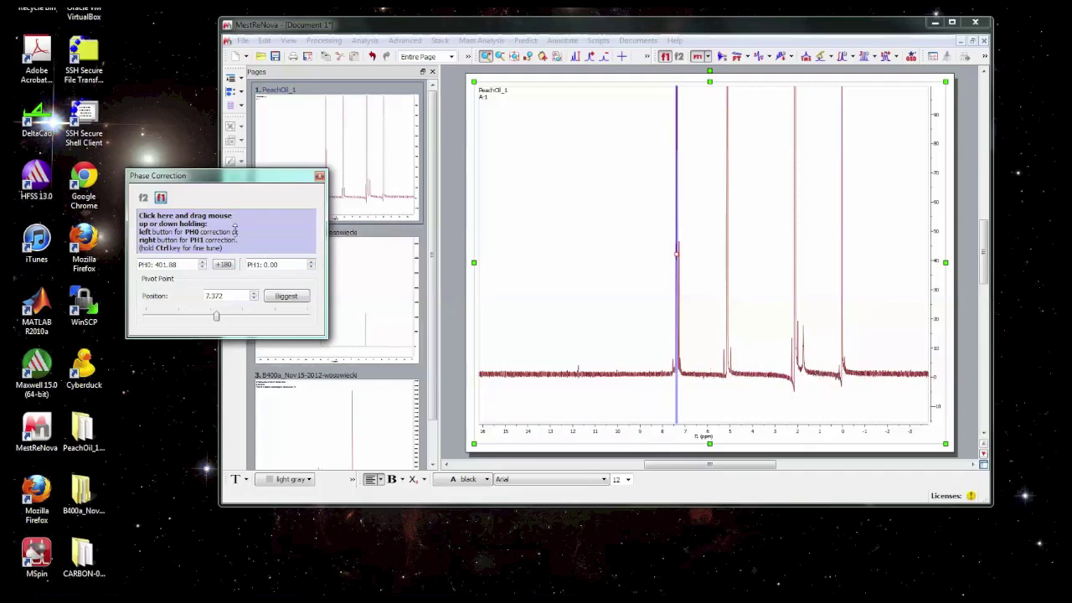
{"action": "left_click_drag", "start_coordinate": [237, 238], "coordinate": [237, 233]}
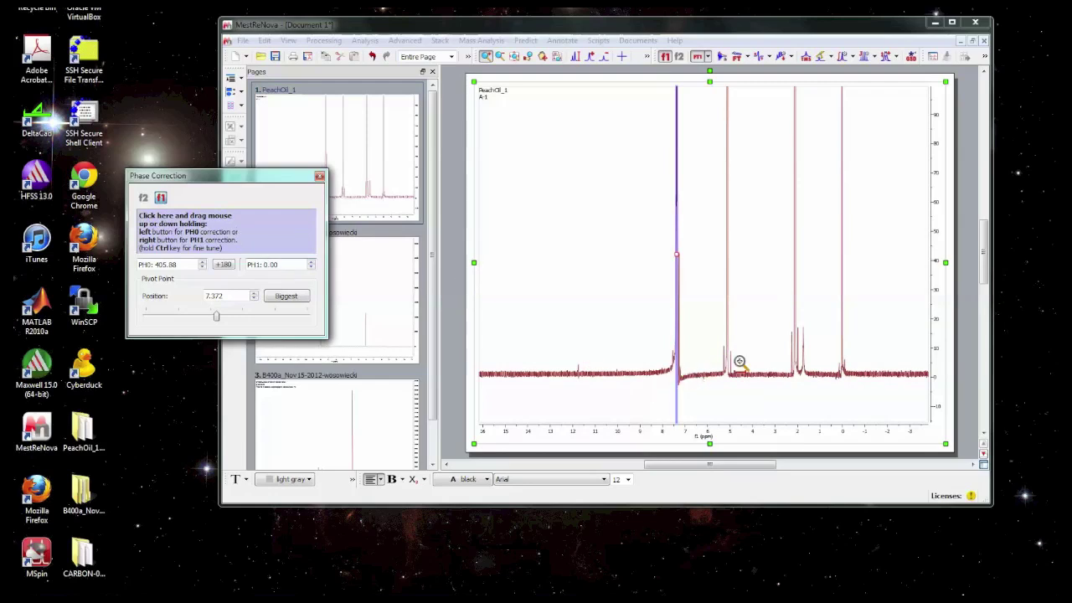
{"action": "left_click_drag", "start_coordinate": [249, 227], "coordinate": [253, 234]}
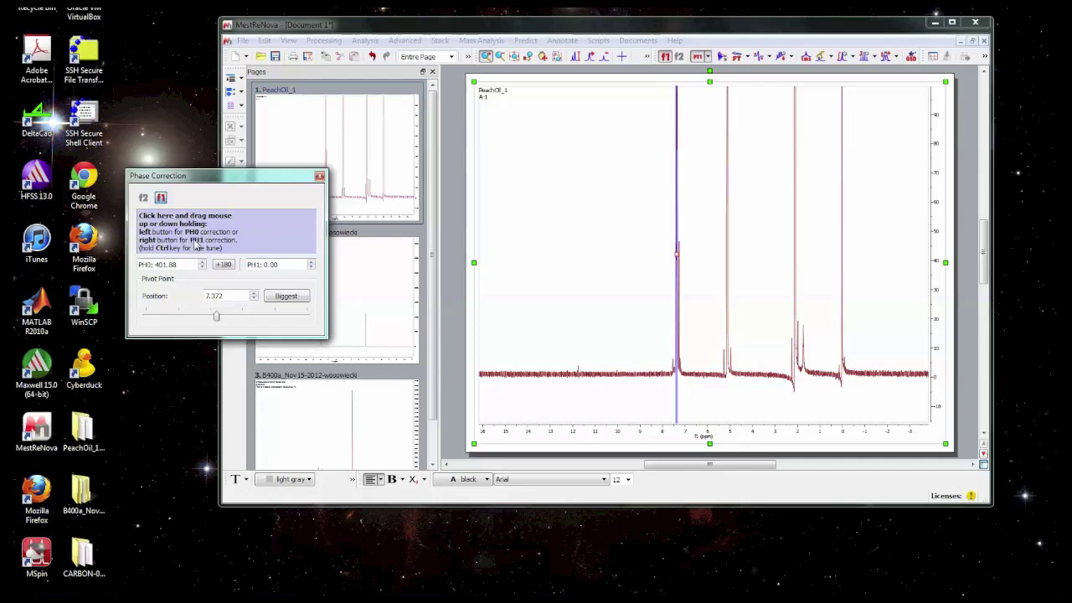
{"action": "left_click_drag", "start_coordinate": [268, 238], "coordinate": [306, 258]}
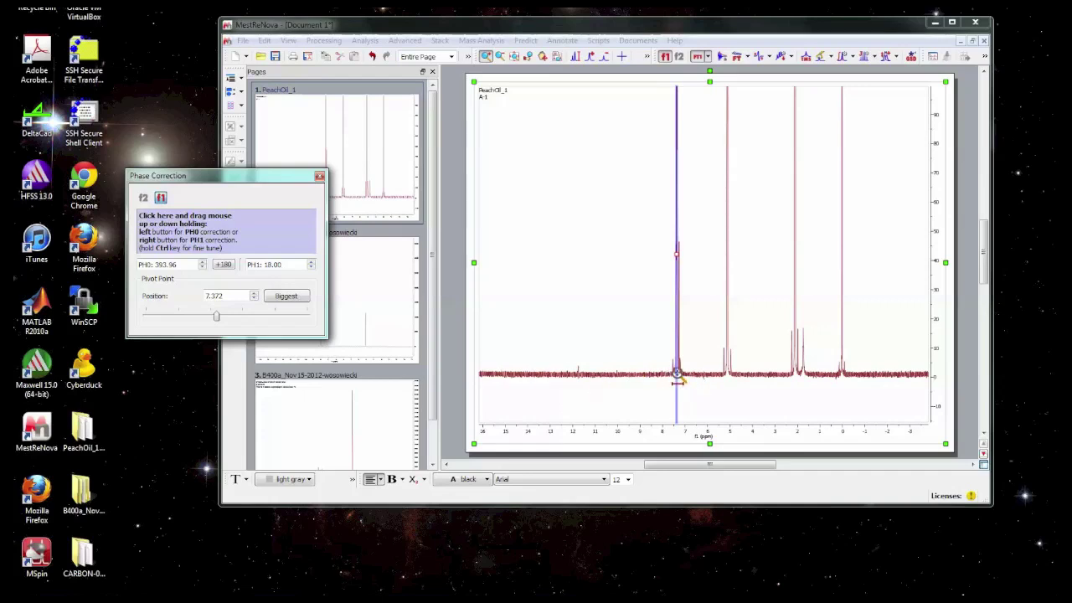
Step: Move the pivot to -0.041 ppm and adjust phasing to PH0 393.96, PH1 18.00
{"action": "mouse_move", "coordinate": [276, 232]}
{"action": "left_mouse_down"}
{"action": "mouse_move", "coordinate": [276, 204]}
{"action": "mouse_move", "coordinate": [284, 252]}
{"action": "mouse_move", "coordinate": [283, 232]}
{"action": "left_mouse_up"}
{"action": "left_click_drag", "start_coordinate": [220, 314], "coordinate": [276, 317]}
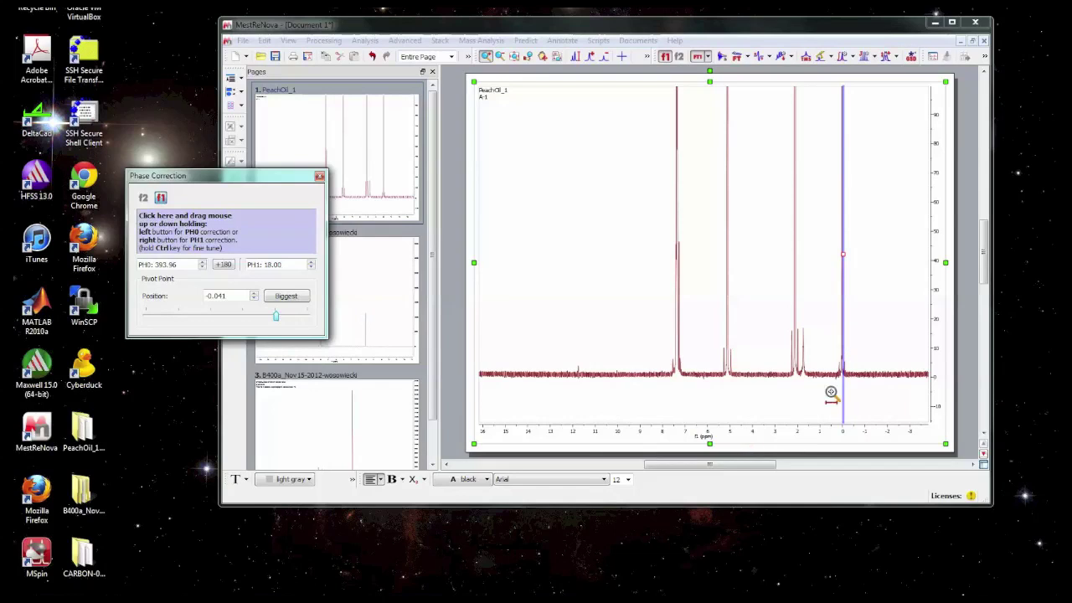
{"action": "left_click_drag", "start_coordinate": [233, 231], "coordinate": [263, 234]}
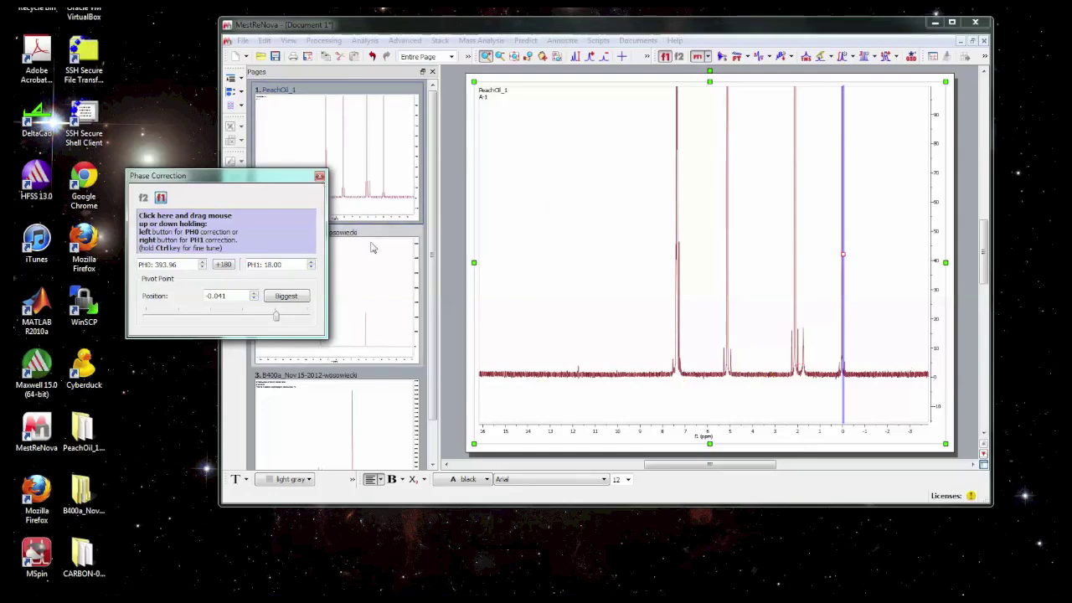
Step: Accept the phase correction and enlarge the vertical scale to inspect the baseline
{"action": "left_click", "coordinate": [319, 177]}
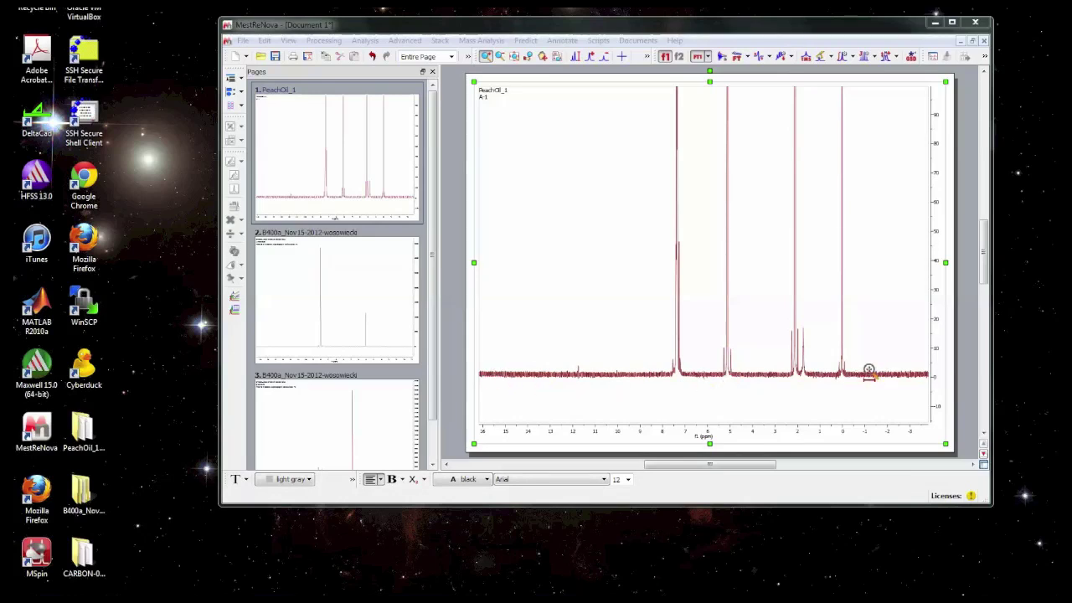
{"action": "scroll", "coordinate": [904, 350], "scroll_direction": "up", "scroll_amount": 5}
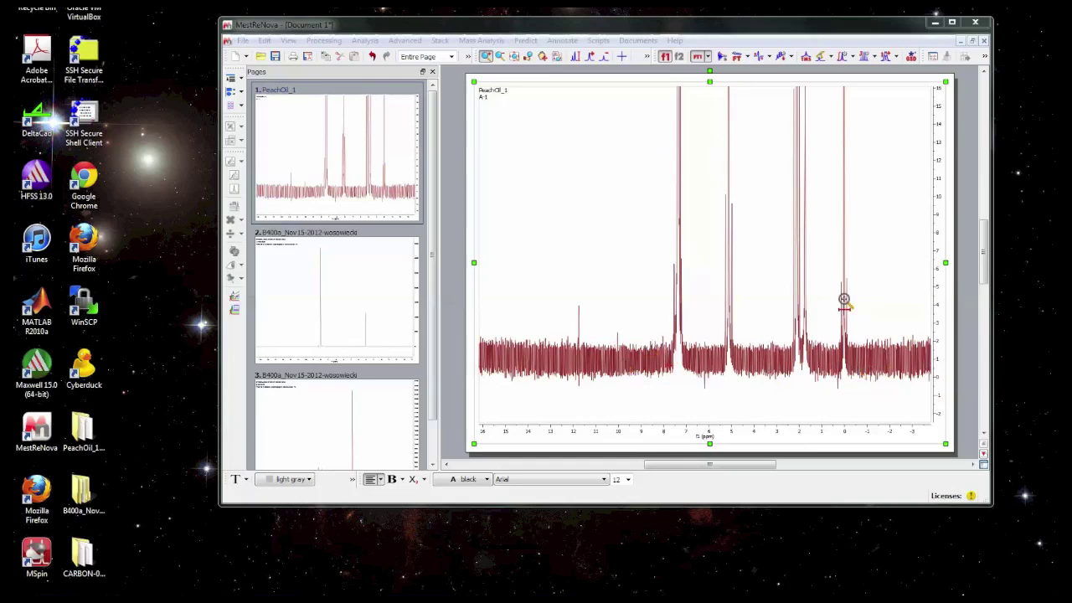
{"action": "left_click", "coordinate": [790, 57]}
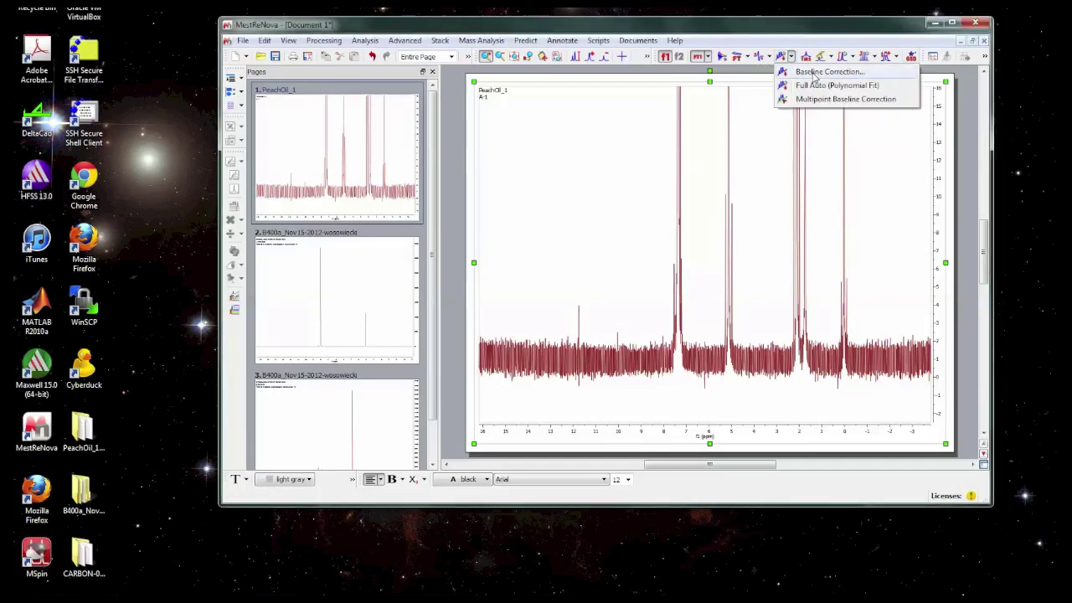
Step: Open the Baseline Correction dialog and try Whittaker Smoother before settling on Polynomial Fit
{"action": "left_click", "coordinate": [813, 74]}
{"action": "left_click_drag", "start_coordinate": [573, 189], "coordinate": [430, 163]}
{"action": "left_click", "coordinate": [464, 204]}
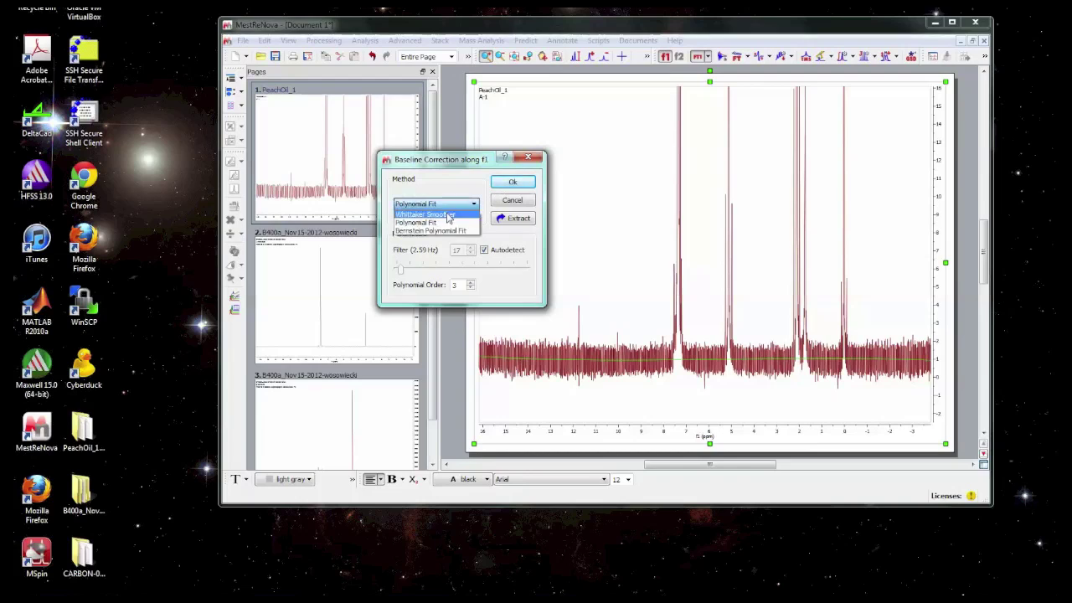
{"action": "left_click", "coordinate": [448, 216]}
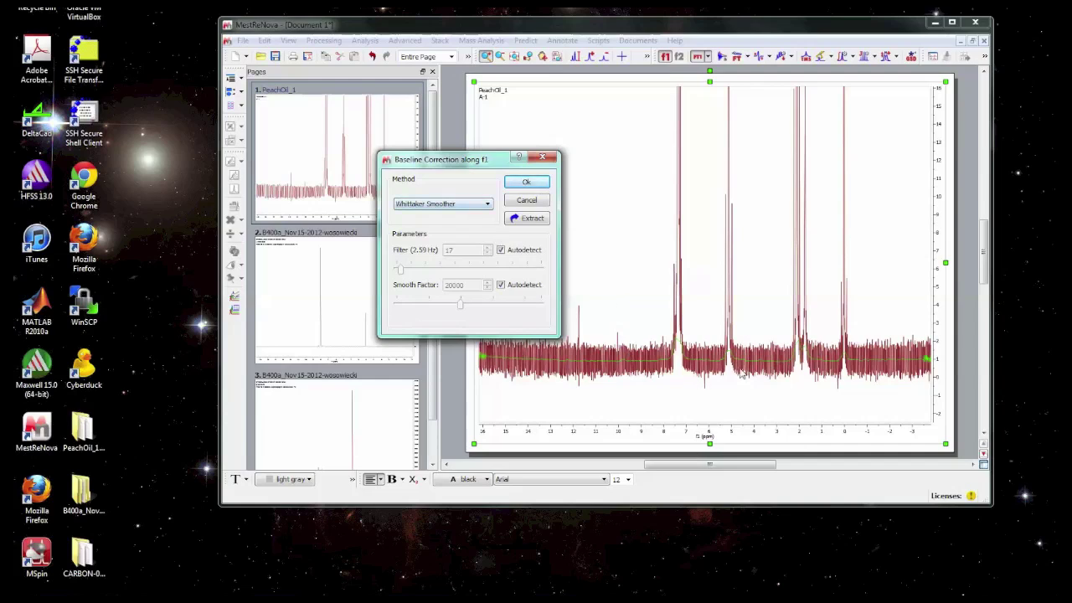
{"action": "left_click", "coordinate": [471, 206]}
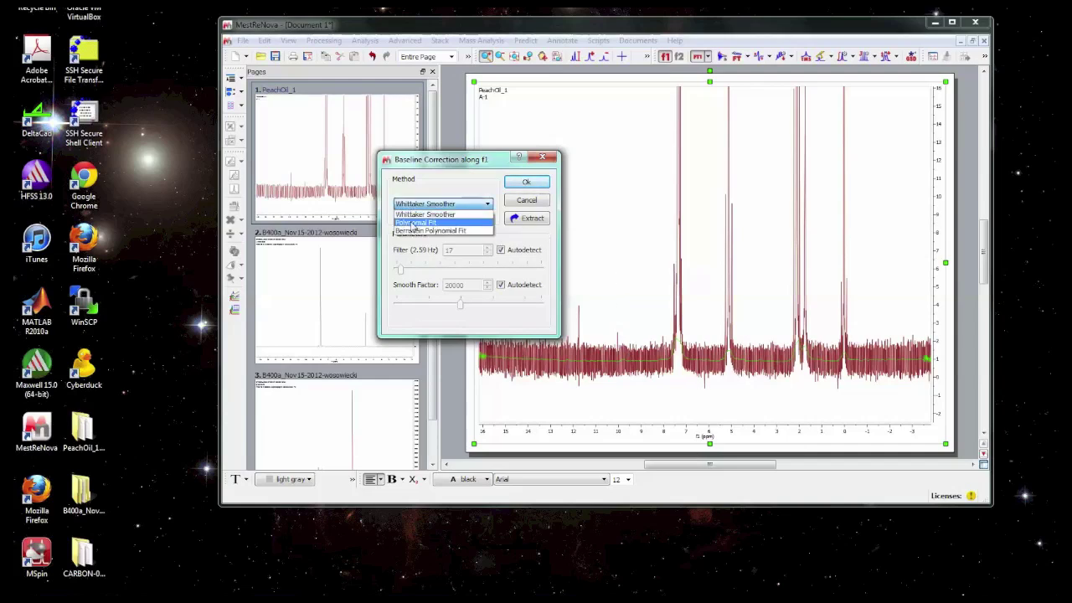
{"action": "left_click", "coordinate": [443, 215]}
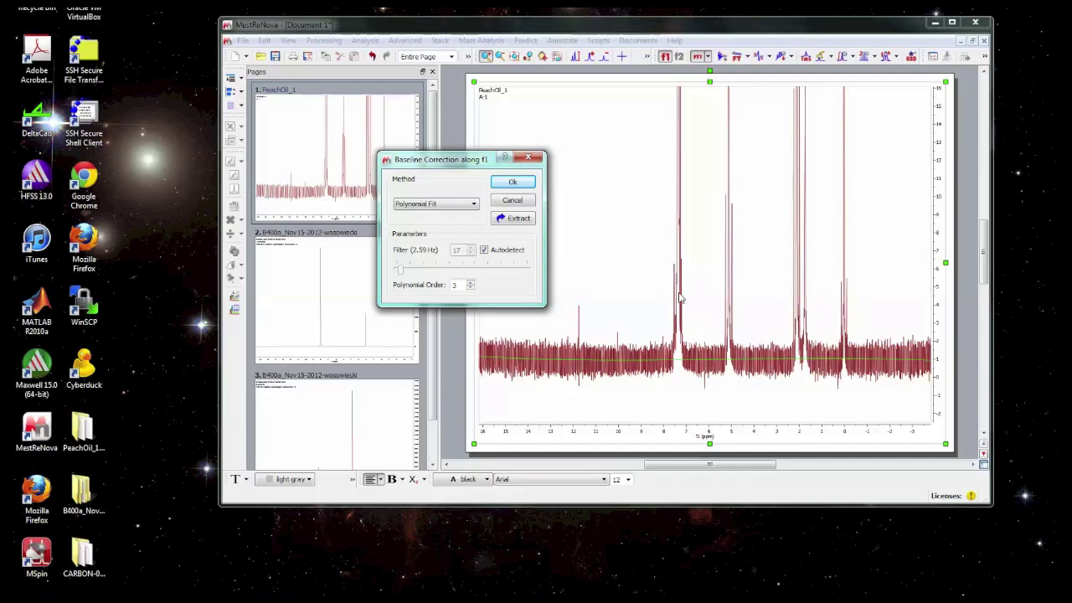
Step: Autodetect the baseline filter width and step through several polynomial orders
{"action": "left_click", "coordinate": [484, 251]}
{"action": "left_click", "coordinate": [470, 286]}
{"action": "left_click", "coordinate": [472, 285]}
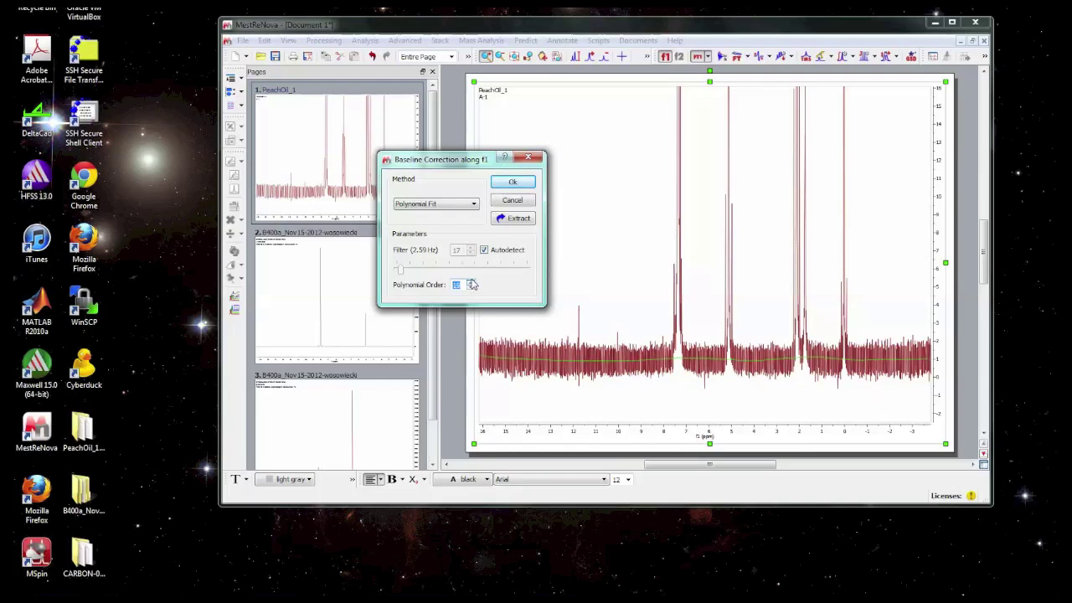
{"action": "left_click", "coordinate": [472, 284]}
{"action": "left_click", "coordinate": [470, 288]}
{"action": "left_click", "coordinate": [470, 288]}
{"action": "left_click", "coordinate": [469, 288]}
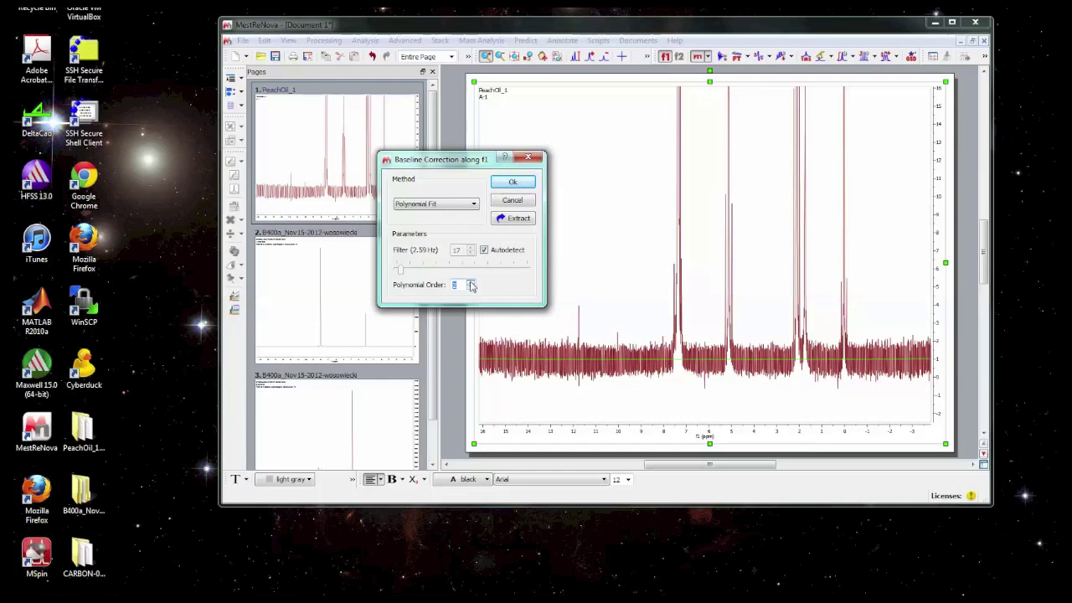
{"action": "left_click", "coordinate": [469, 288]}
Step: Try Bernstein Polynomial Fit, then apply an order-3 Polynomial Fit correction to PeachOil_1
{"action": "left_click", "coordinate": [459, 211]}
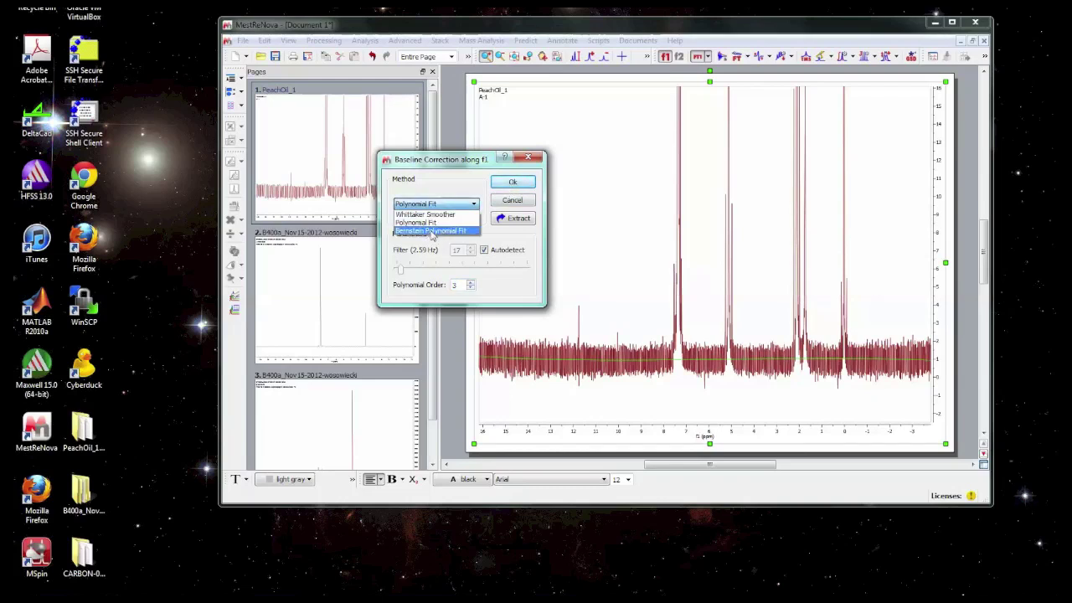
{"action": "left_click", "coordinate": [432, 232]}
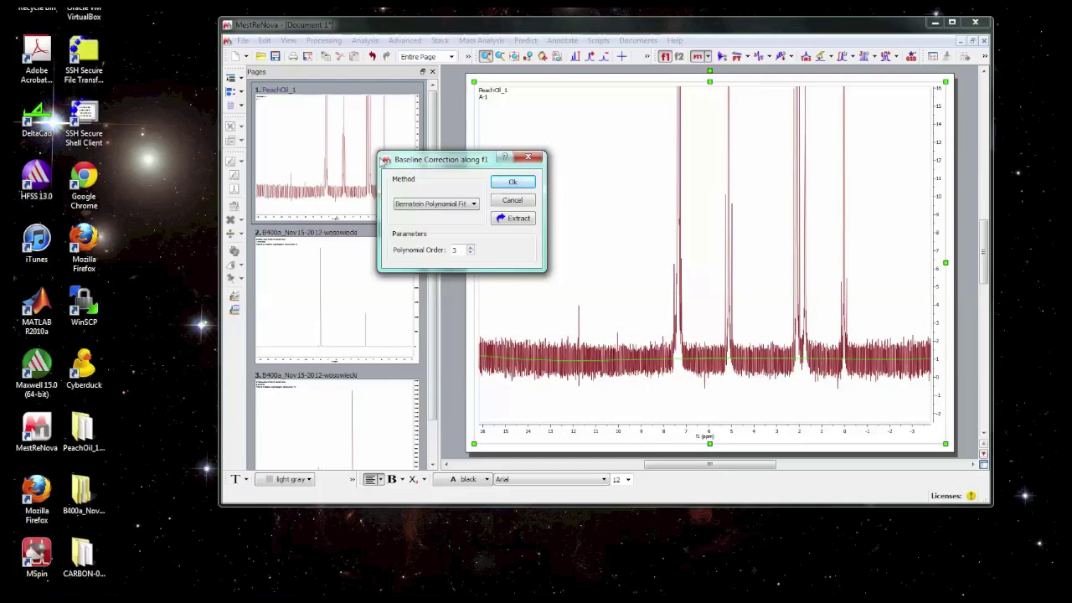
{"action": "left_click", "coordinate": [458, 212]}
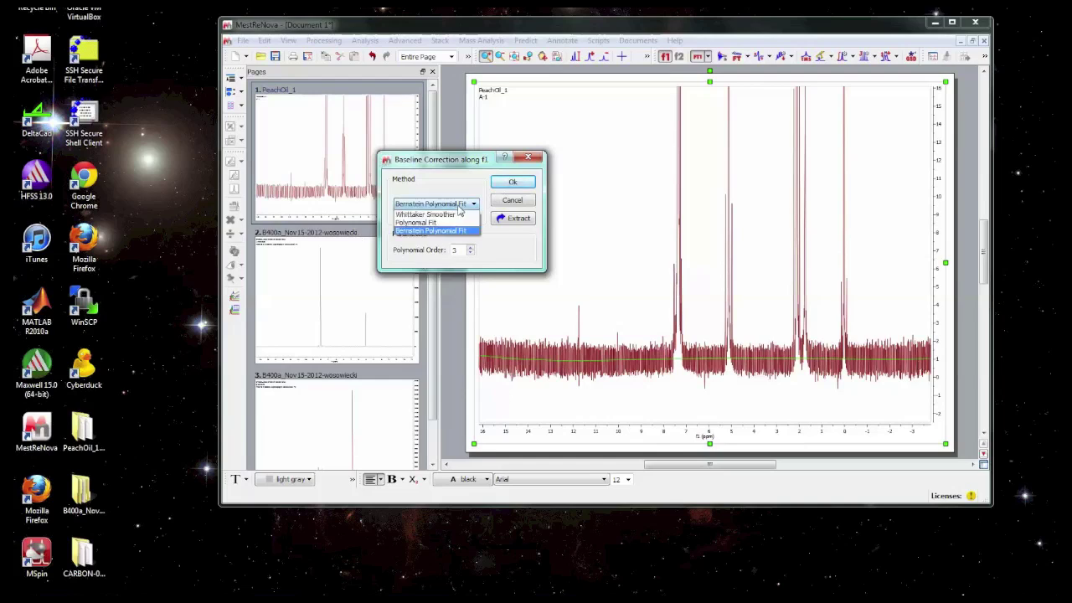
{"action": "left_click", "coordinate": [435, 223]}
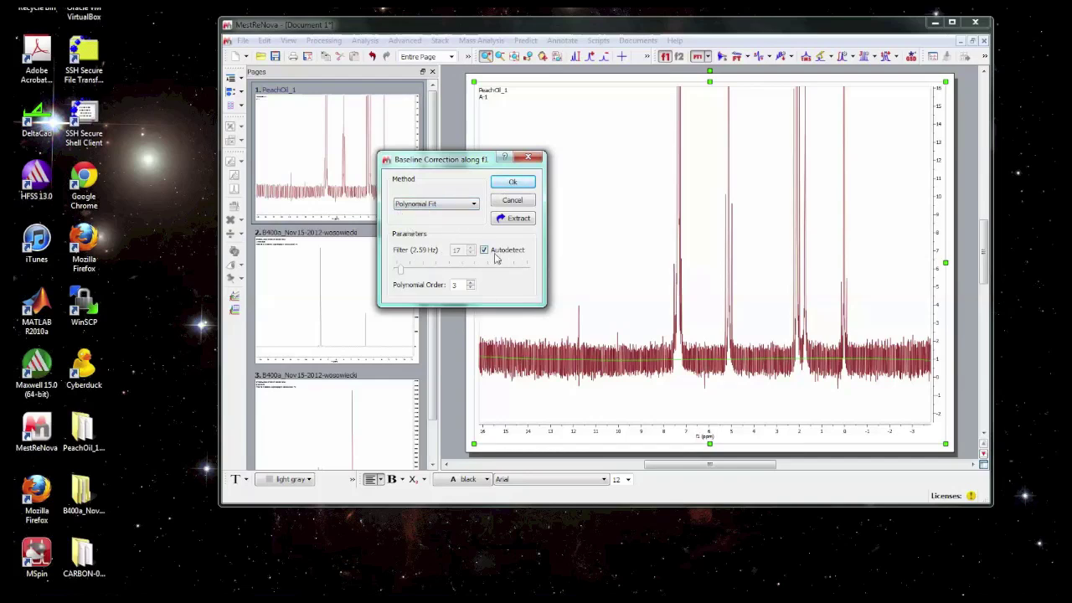
{"action": "left_click", "coordinate": [511, 184]}
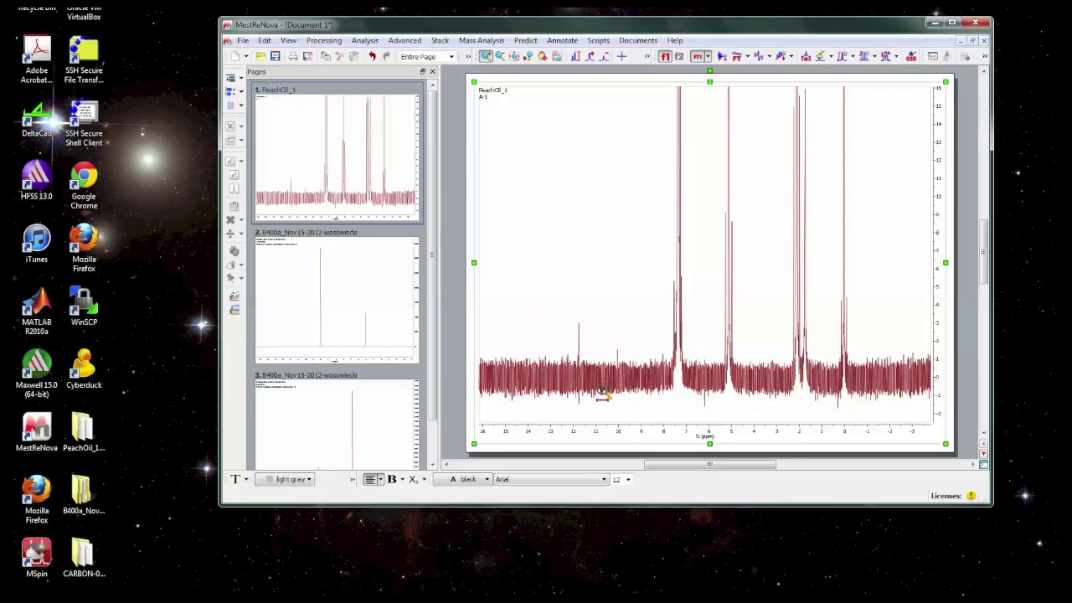
Step: Show page 3's Quinidine proton spectrum, enlarged vertically to inspect its curling baseline
{"action": "scroll", "coordinate": [434, 240], "scroll_direction": "down", "scroll_amount": 1}
{"action": "scroll", "coordinate": [434, 240], "scroll_direction": "down", "scroll_amount": 2}
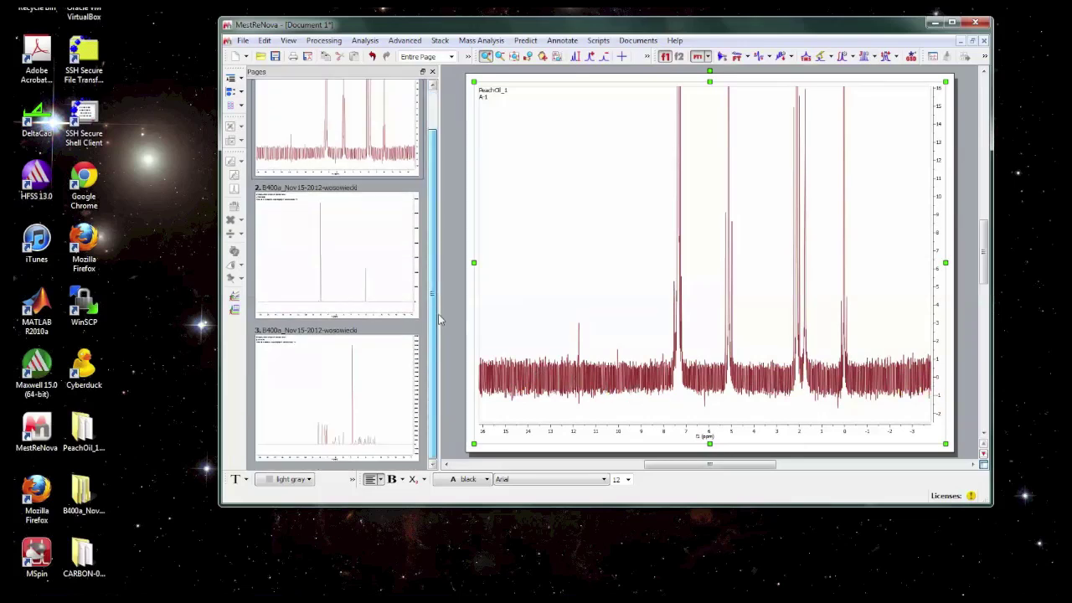
{"action": "left_click", "coordinate": [383, 411]}
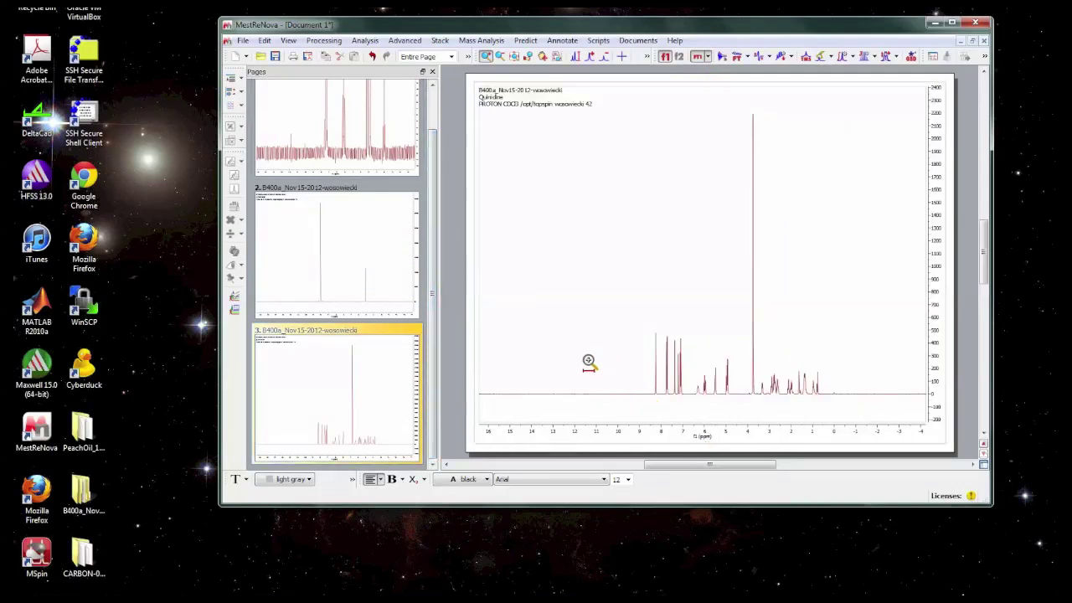
{"action": "scroll", "coordinate": [590, 362], "scroll_direction": "up", "scroll_amount": 5}
{"action": "scroll", "coordinate": [593, 361], "scroll_direction": "up", "scroll_amount": 5}
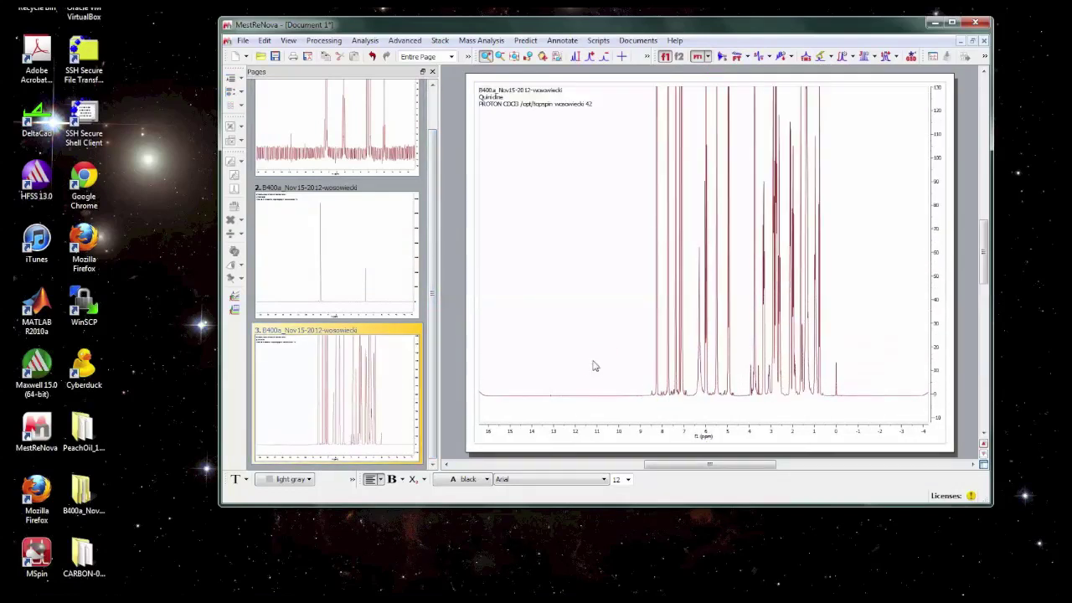
{"action": "scroll", "coordinate": [587, 371], "scroll_direction": "up", "scroll_amount": 1}
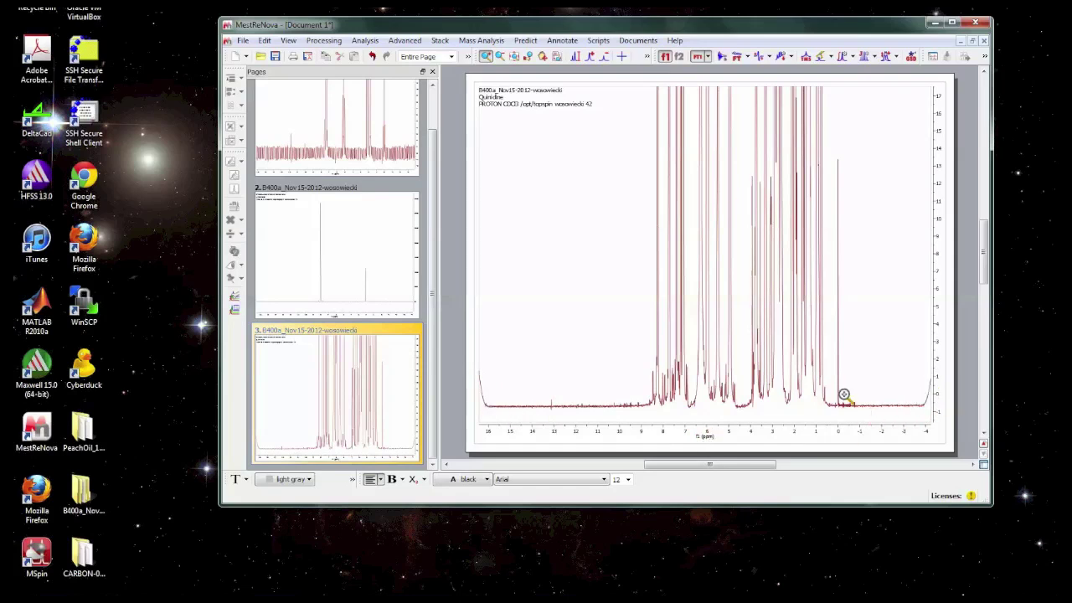
{"action": "left_click", "coordinate": [801, 57]}
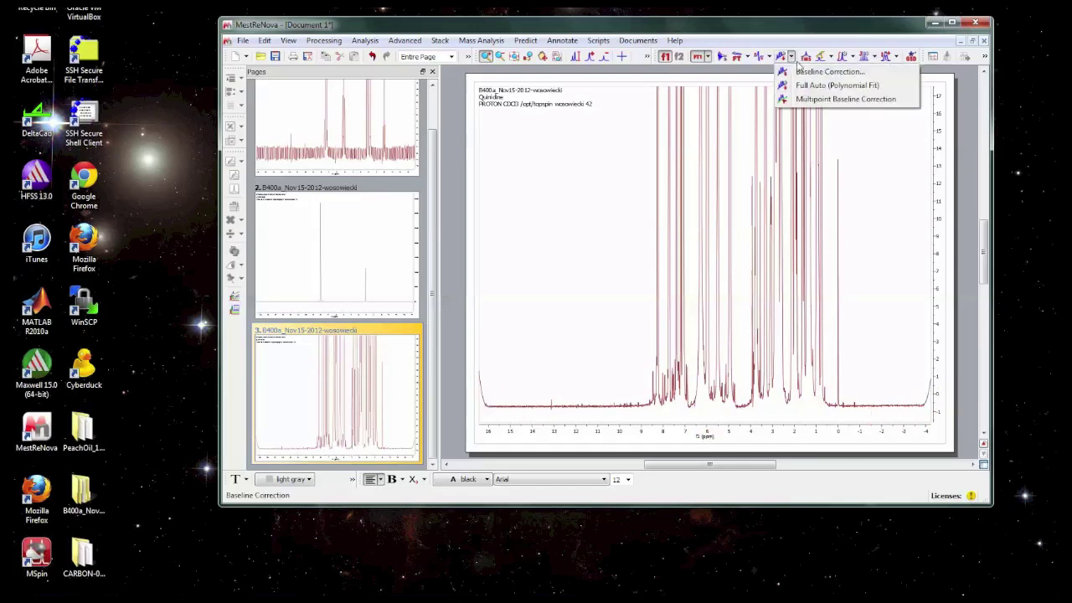
Step: Apply a Whittaker Smoother baseline correction to the Quinidine spectrum
{"action": "left_click", "coordinate": [799, 73]}
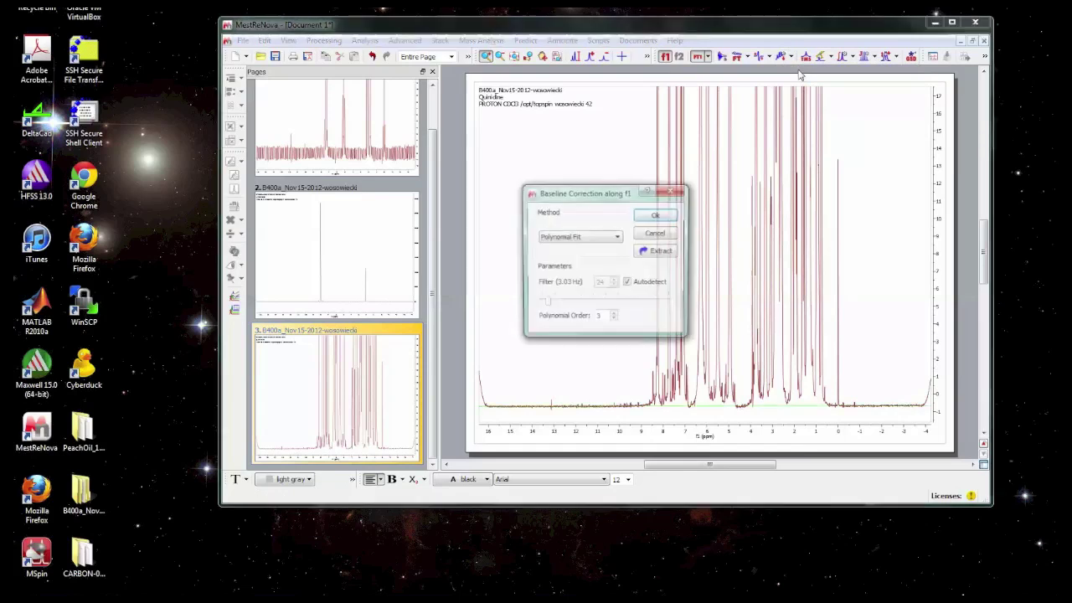
{"action": "left_click", "coordinate": [615, 241]}
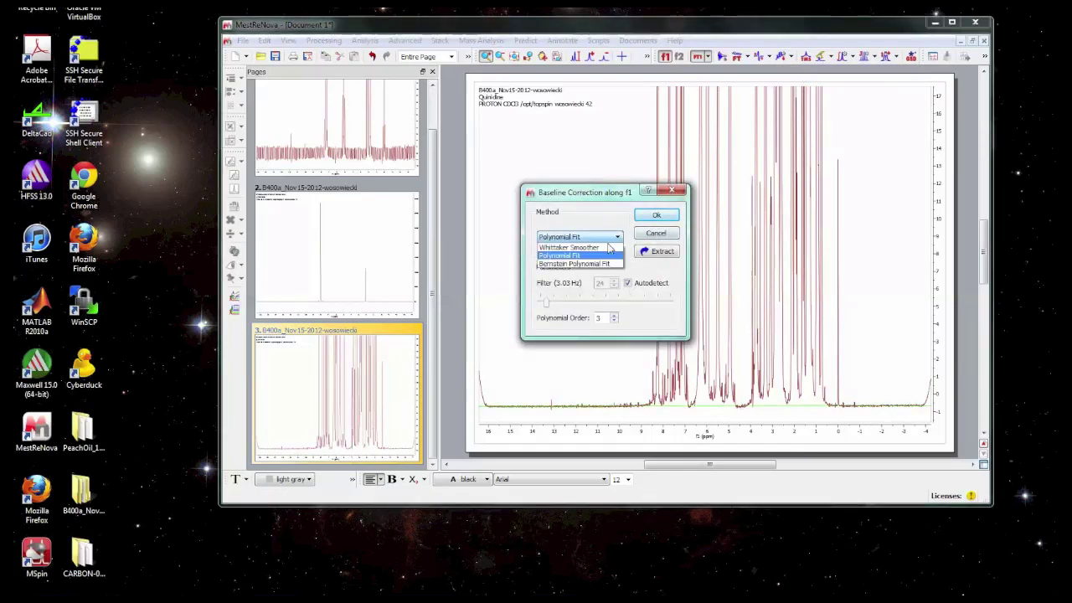
{"action": "left_click", "coordinate": [610, 253]}
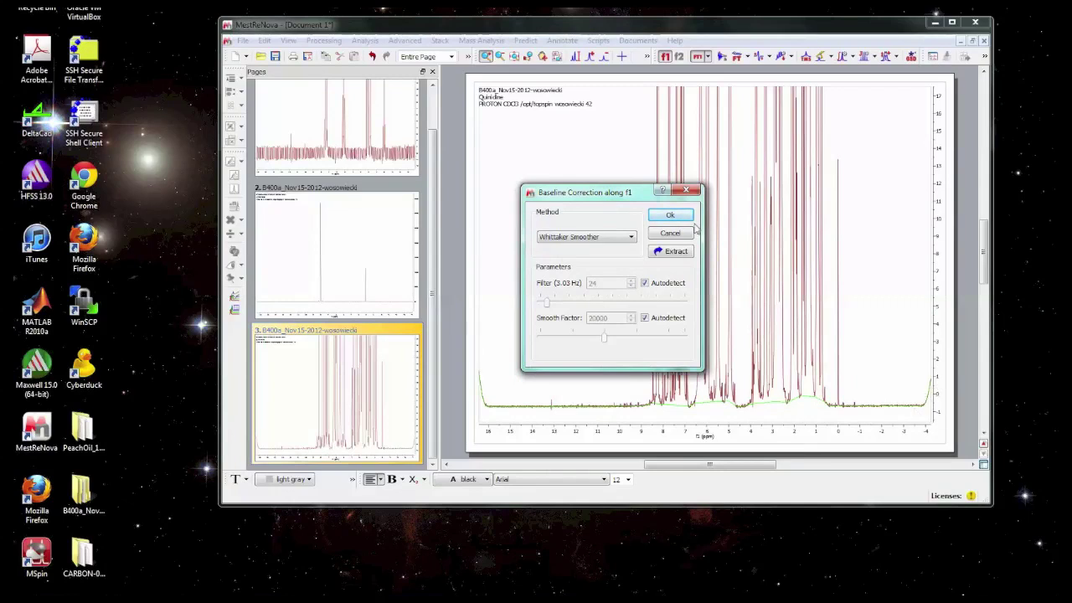
{"action": "left_click", "coordinate": [670, 215]}
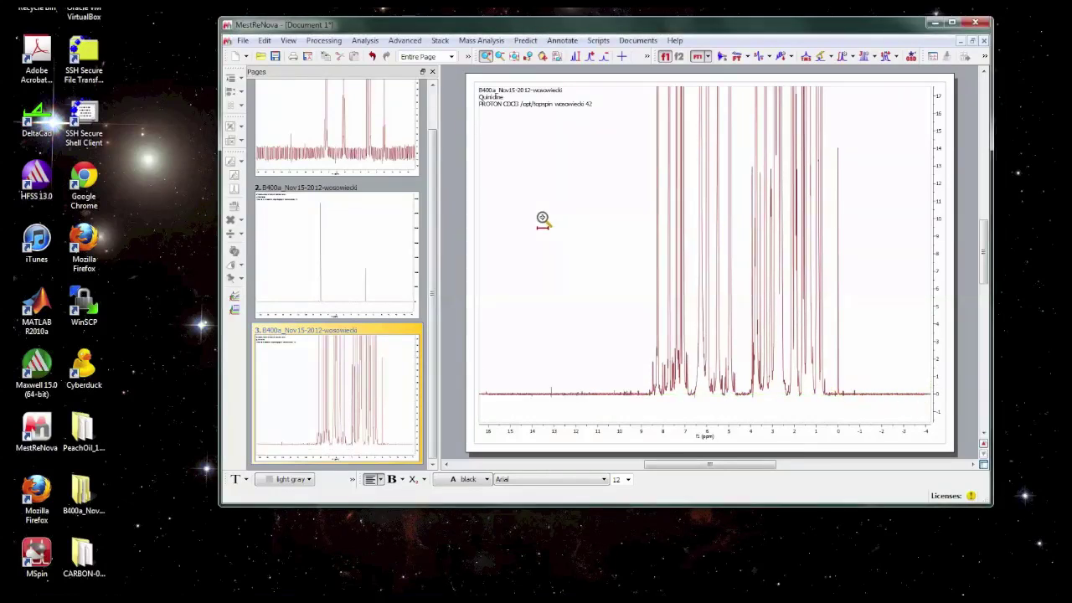
Step: Return to the PeachOil_1 spectrum on page 1
{"action": "left_click_drag", "start_coordinate": [437, 301], "coordinate": [433, 206]}
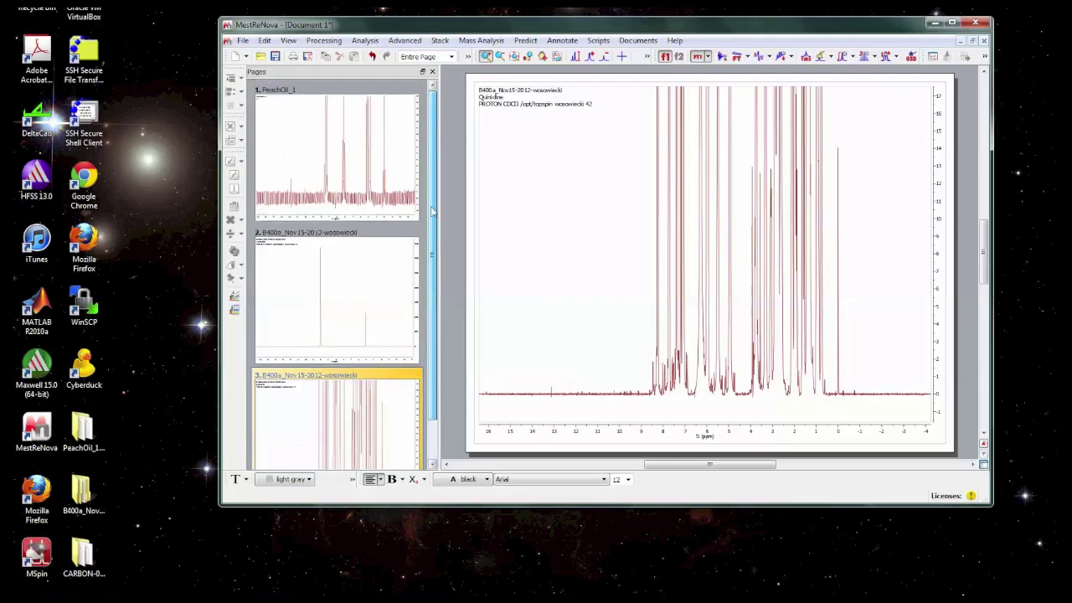
{"action": "left_click", "coordinate": [369, 191]}
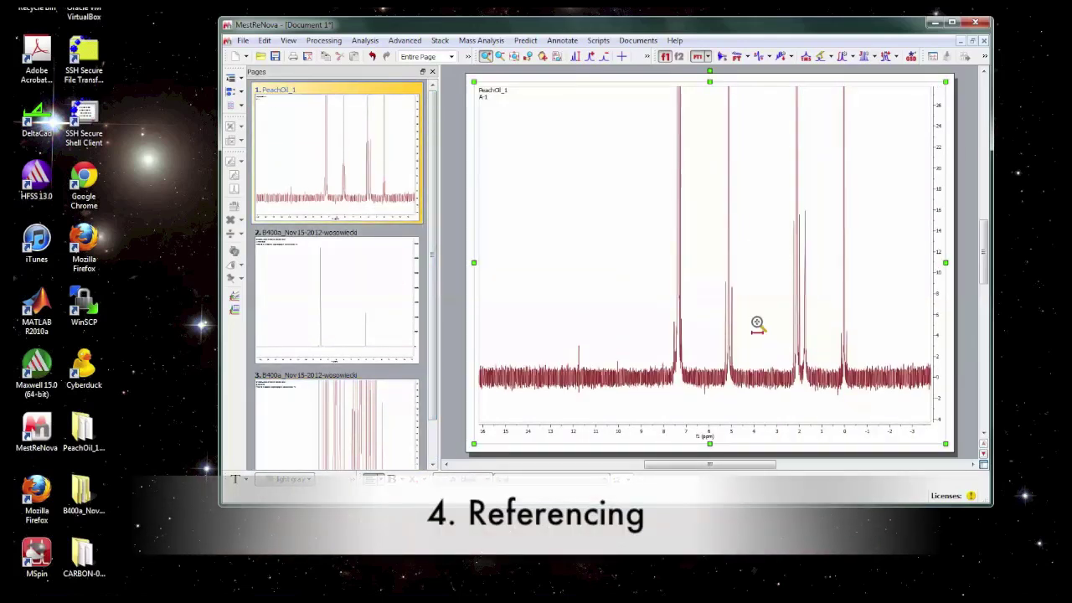
{"action": "scroll", "coordinate": [756, 323], "scroll_direction": "down", "scroll_amount": 1}
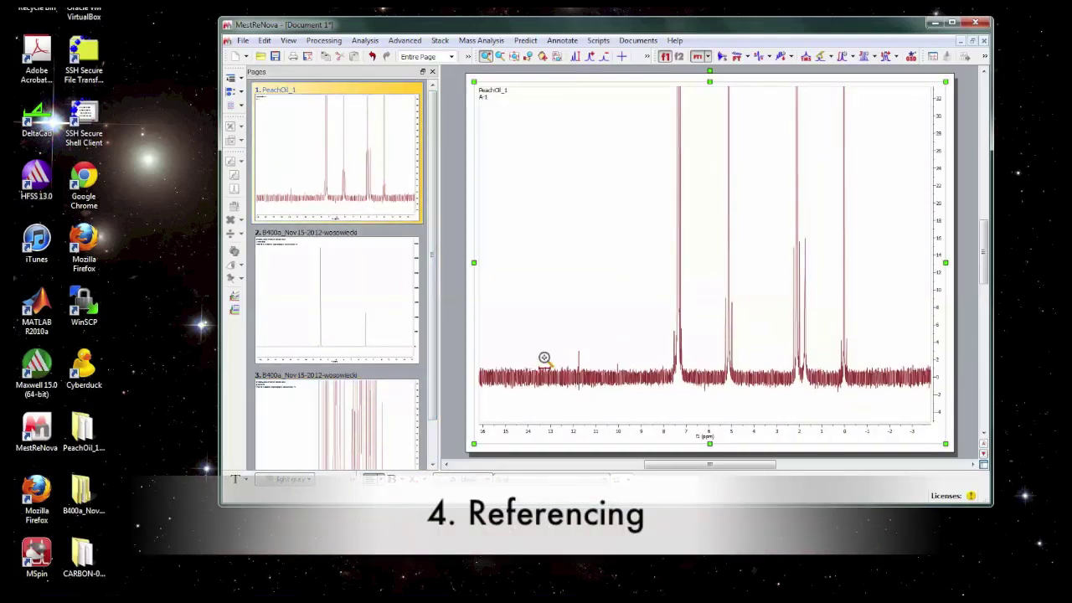
Step: Rescale to full peak heights and zoom to about 0.18 to −0.14 ppm around the reference peak
{"action": "left_click", "coordinate": [805, 59]}
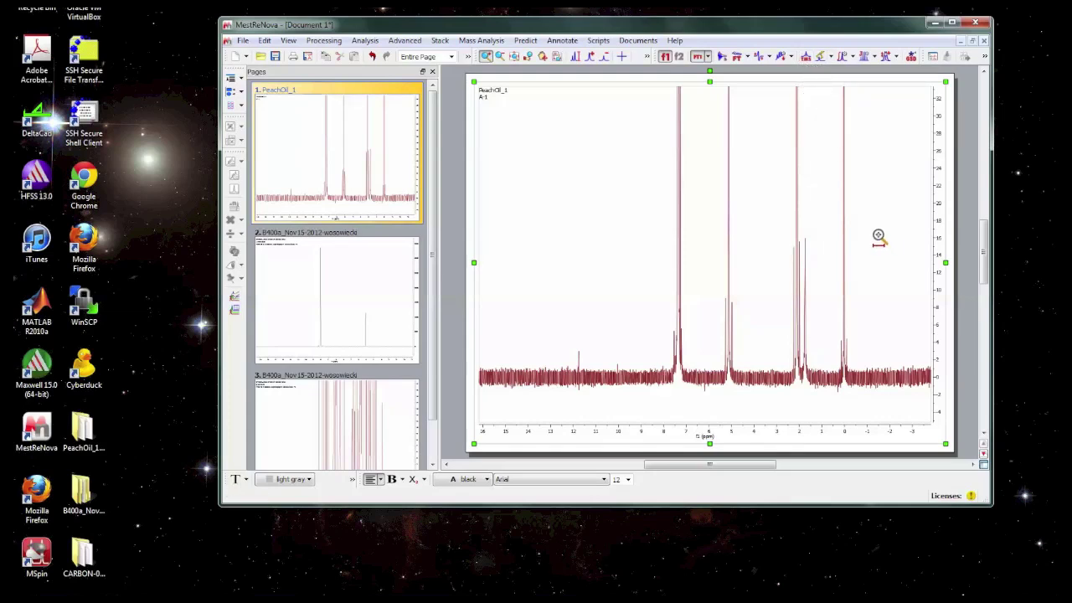
{"action": "left_click", "coordinate": [839, 223]}
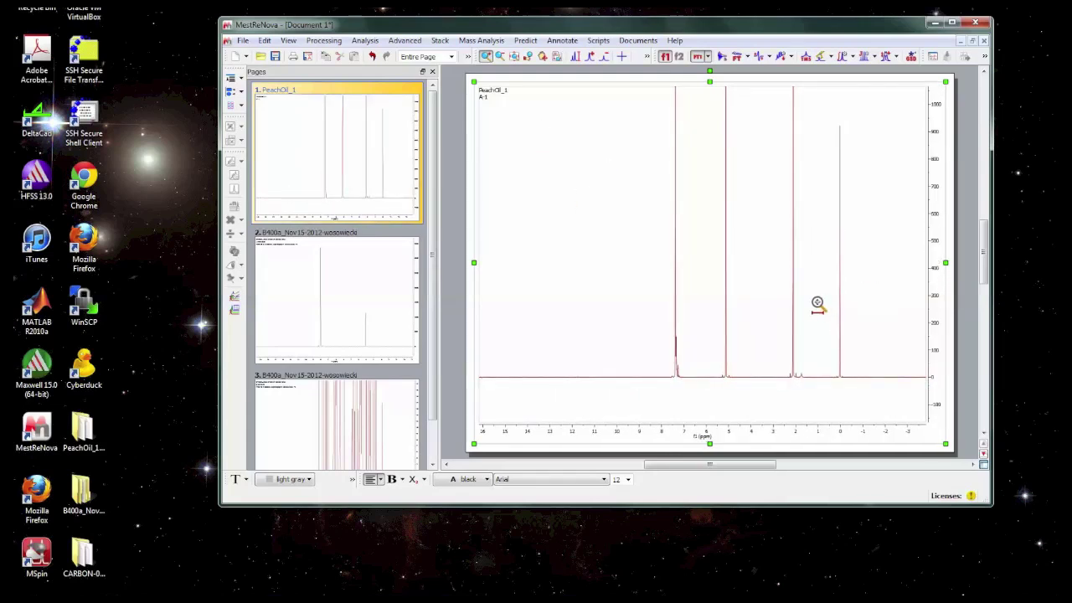
{"action": "left_click", "coordinate": [485, 56]}
{"action": "left_click_drag", "start_coordinate": [827, 288], "coordinate": [857, 288]}
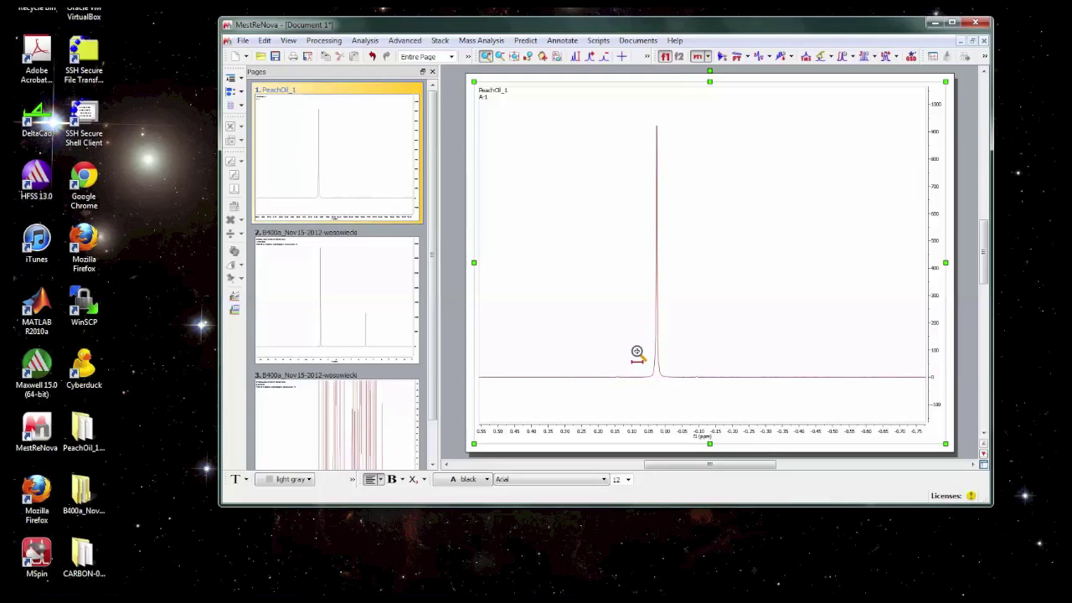
{"action": "left_click_drag", "start_coordinate": [603, 360], "coordinate": [714, 365]}
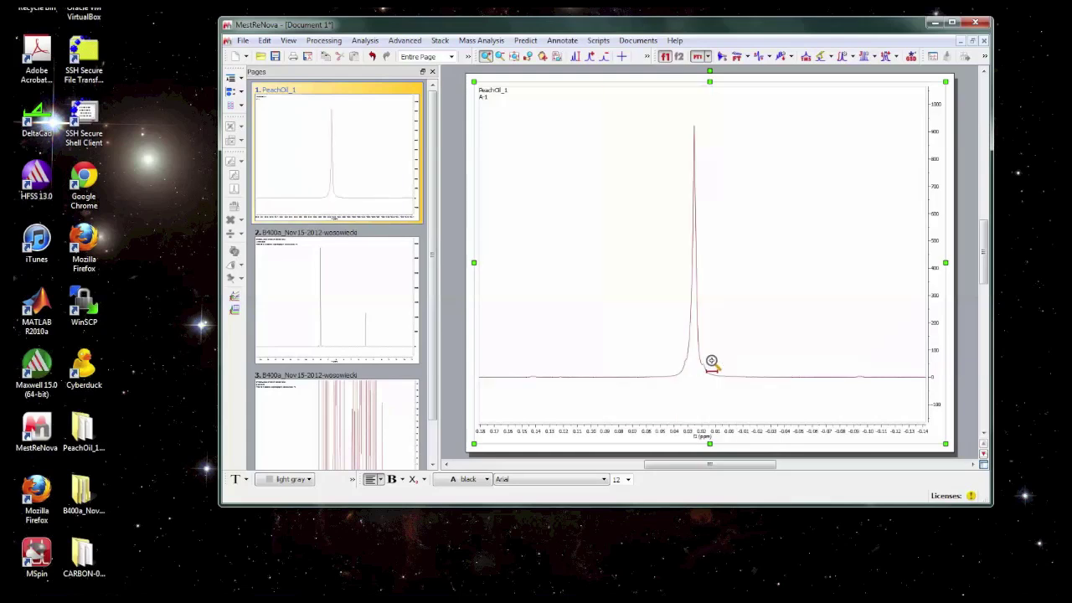
{"action": "scroll", "coordinate": [714, 358], "scroll_direction": "up", "scroll_amount": 2}
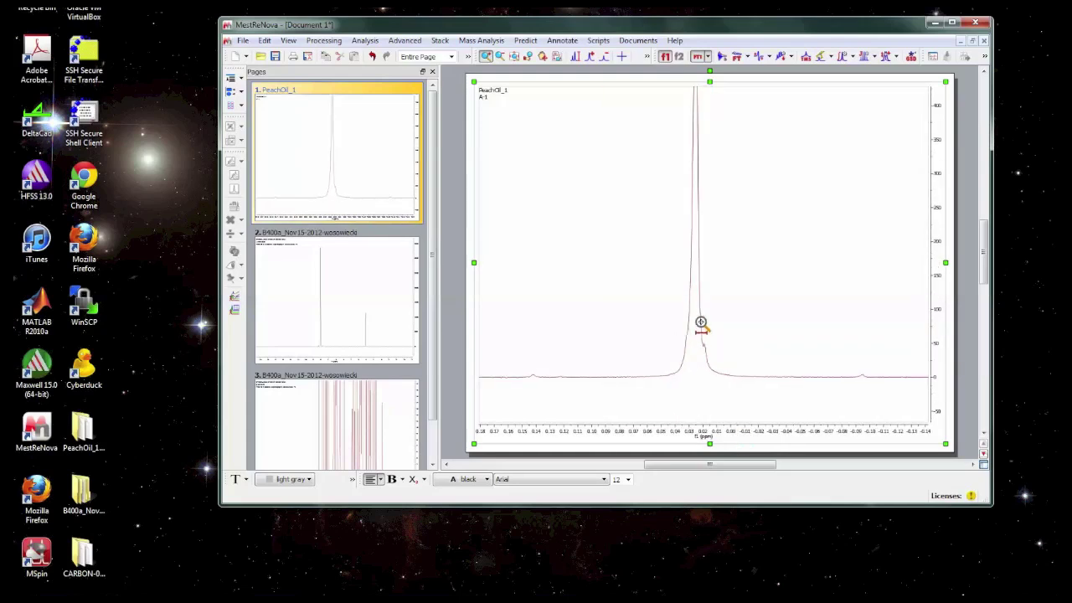
{"action": "scroll", "coordinate": [741, 351], "scroll_direction": "down", "scroll_amount": 3}
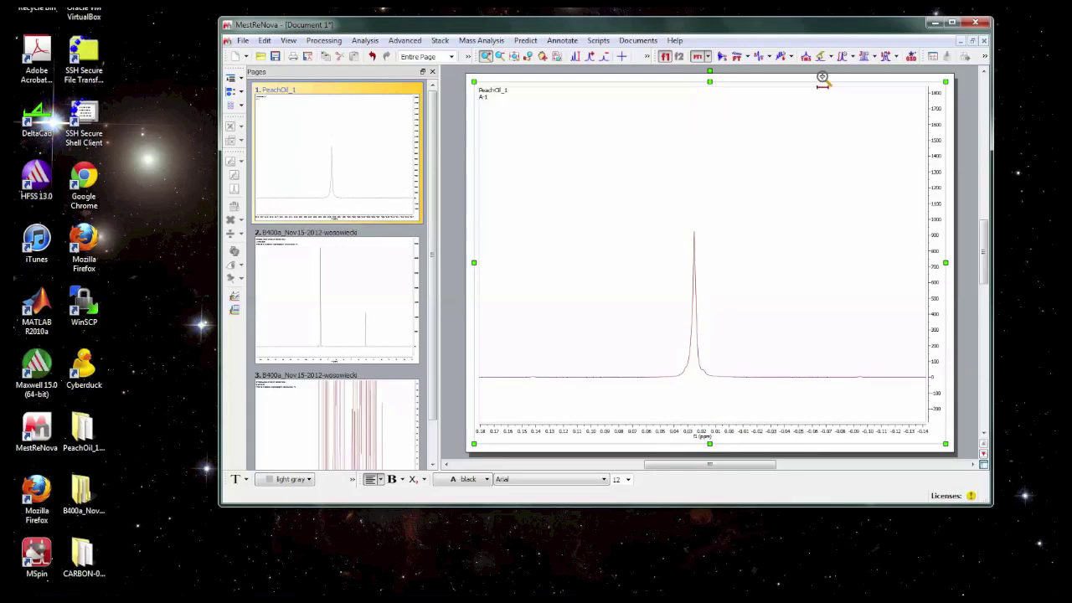
Step: Reference the peak near 0.025 ppm to 0 ppm
{"action": "left_click", "coordinate": [805, 59]}
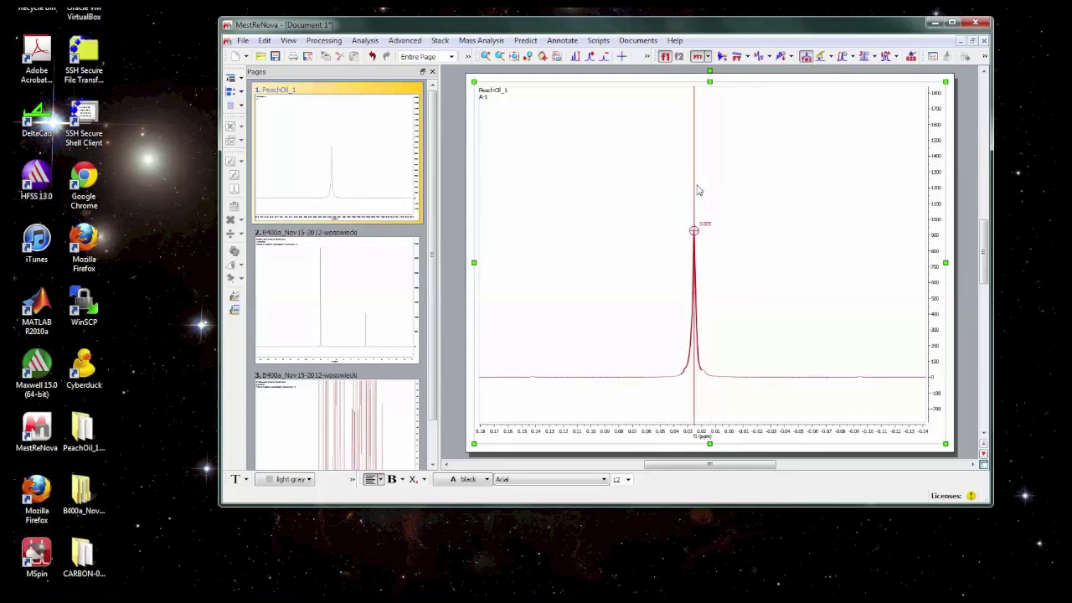
{"action": "left_click", "coordinate": [697, 189]}
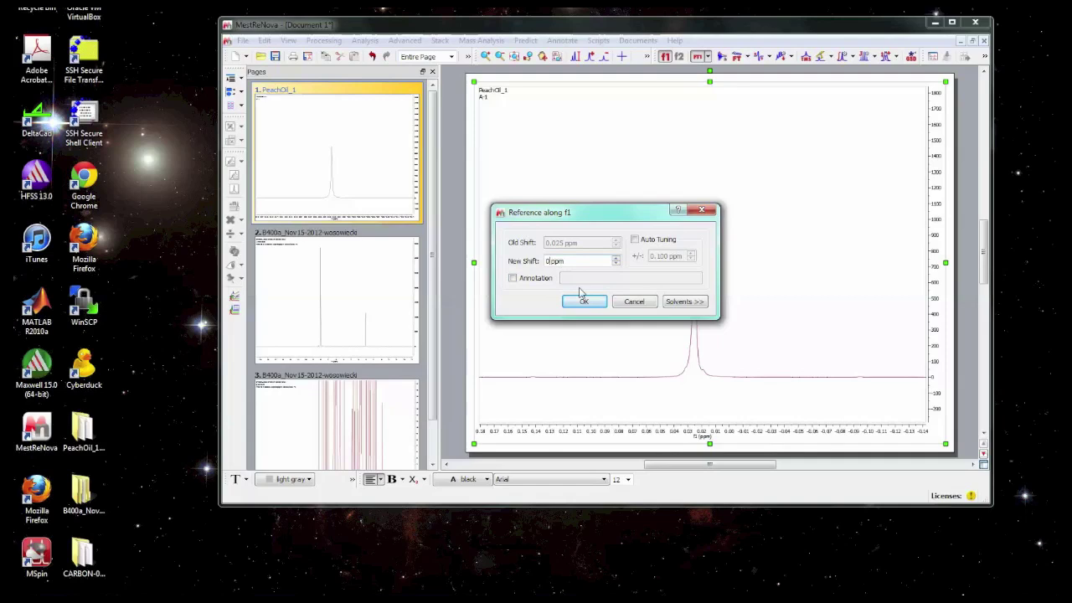
{"action": "left_click", "coordinate": [584, 300]}
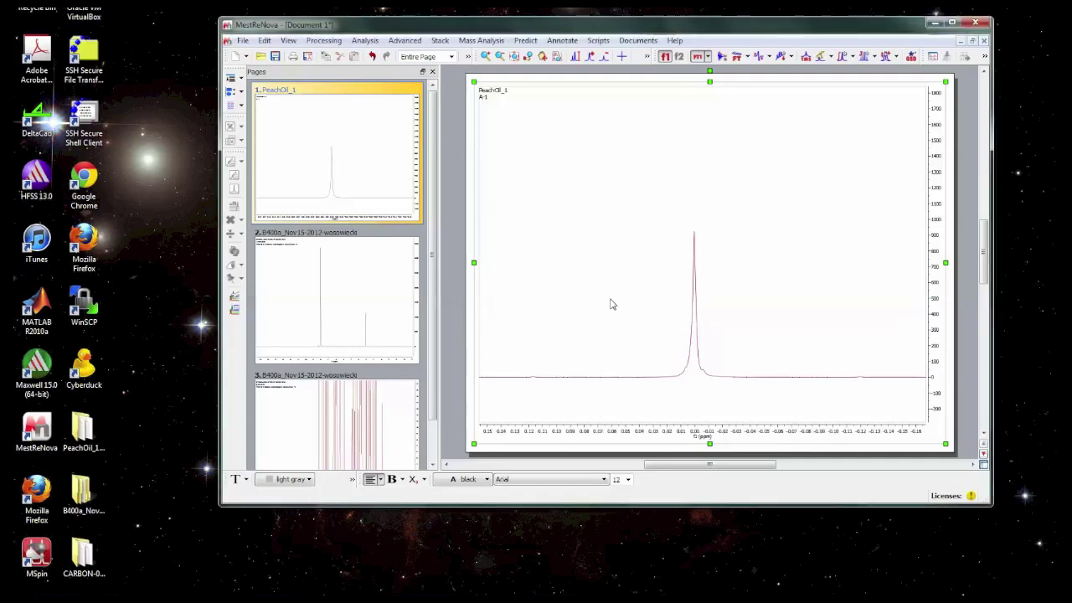
Step: Zoom into the 7.38–7.00 ppm region and magnify it vertically
{"action": "left_click", "coordinate": [513, 57]}
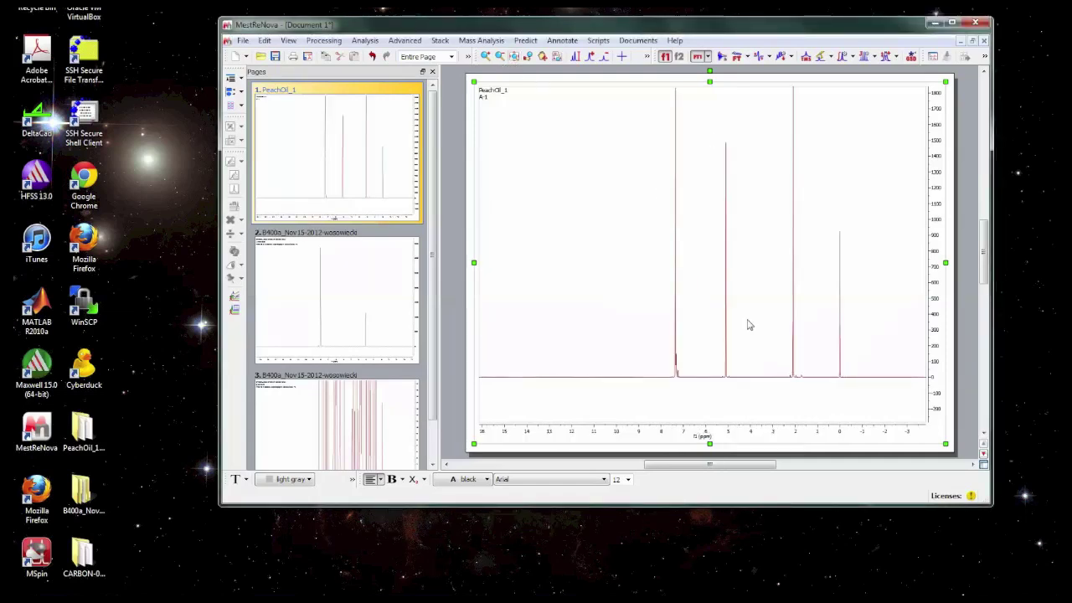
{"action": "left_click", "coordinate": [486, 56]}
{"action": "left_click_drag", "start_coordinate": [662, 329], "coordinate": [700, 330]}
{"action": "left_click_drag", "start_coordinate": [621, 365], "coordinate": [723, 375]}
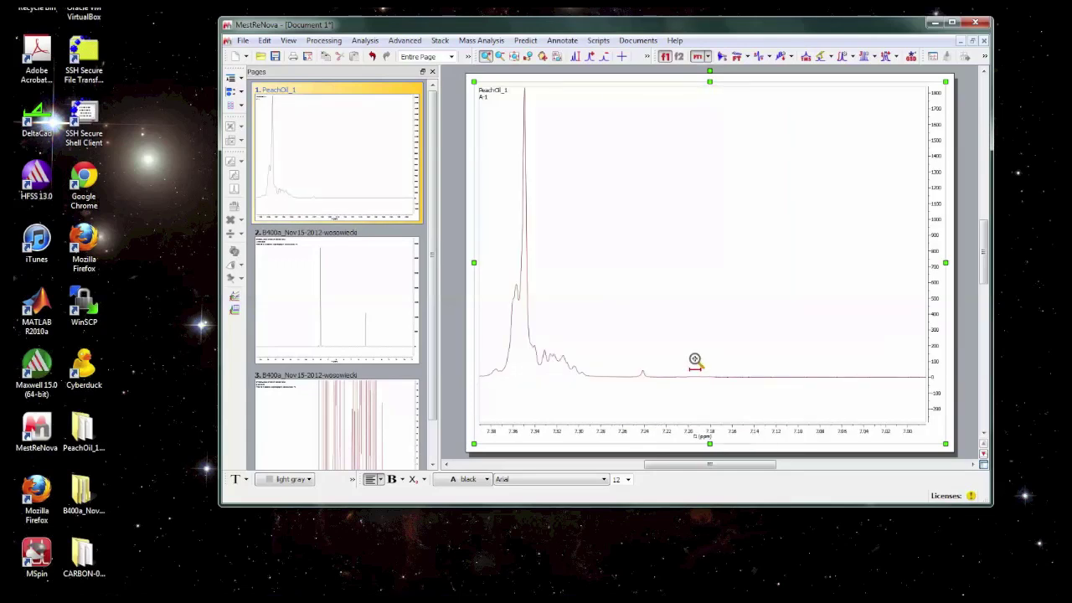
{"action": "scroll", "coordinate": [638, 337], "scroll_direction": "up", "scroll_amount": 4}
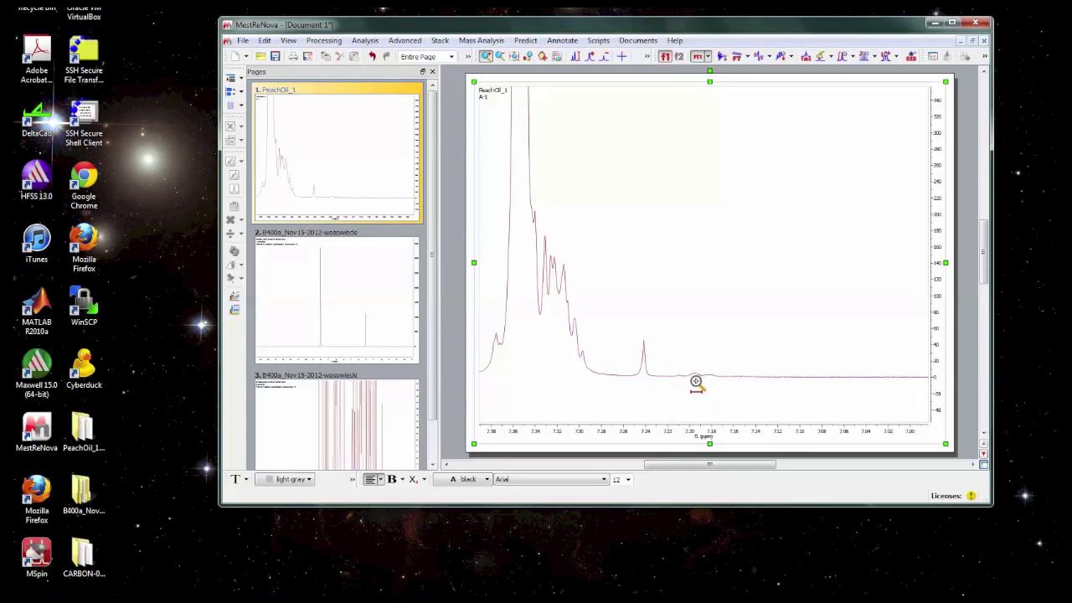
Step: Reference the 7.24 ppm peak to Chloroform-d at 7.260 ppm and show the full range
{"action": "left_click", "coordinate": [804, 57]}
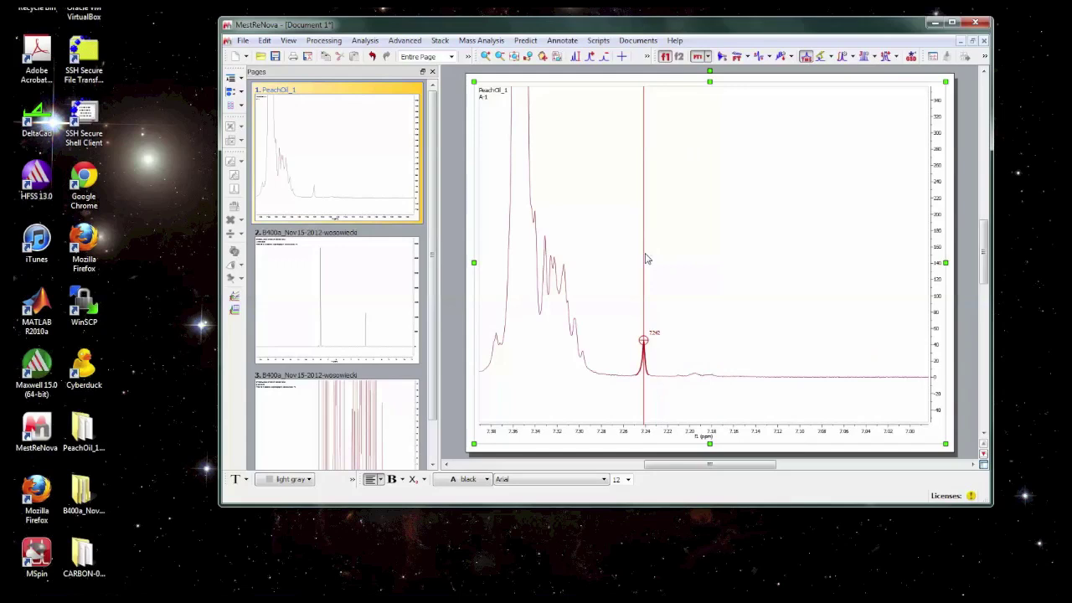
{"action": "left_click", "coordinate": [645, 260]}
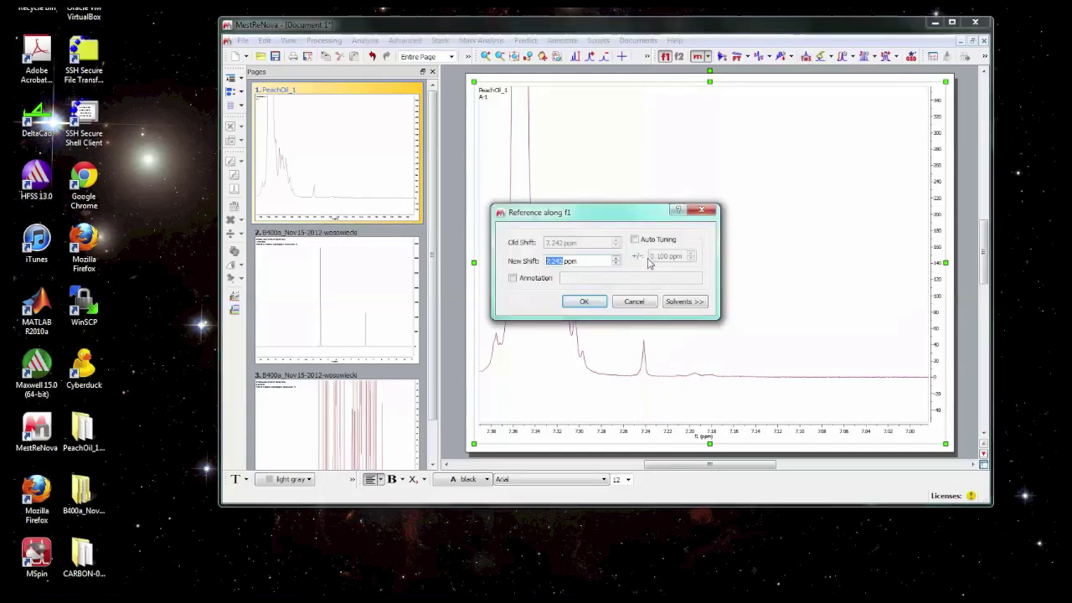
{"action": "left_click", "coordinate": [685, 303]}
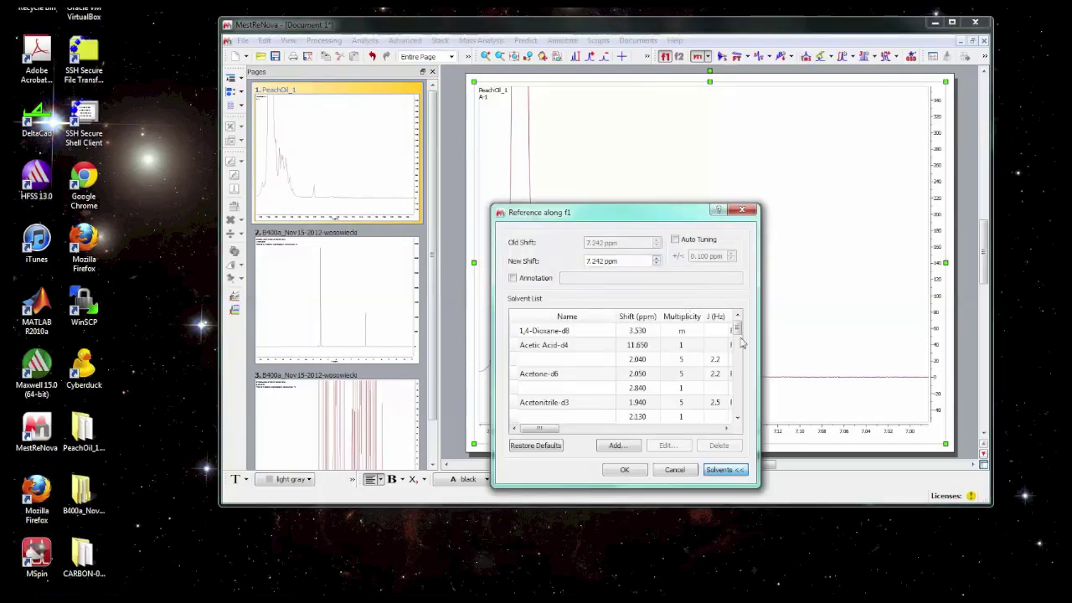
{"action": "left_click_drag", "start_coordinate": [737, 327], "coordinate": [738, 345]}
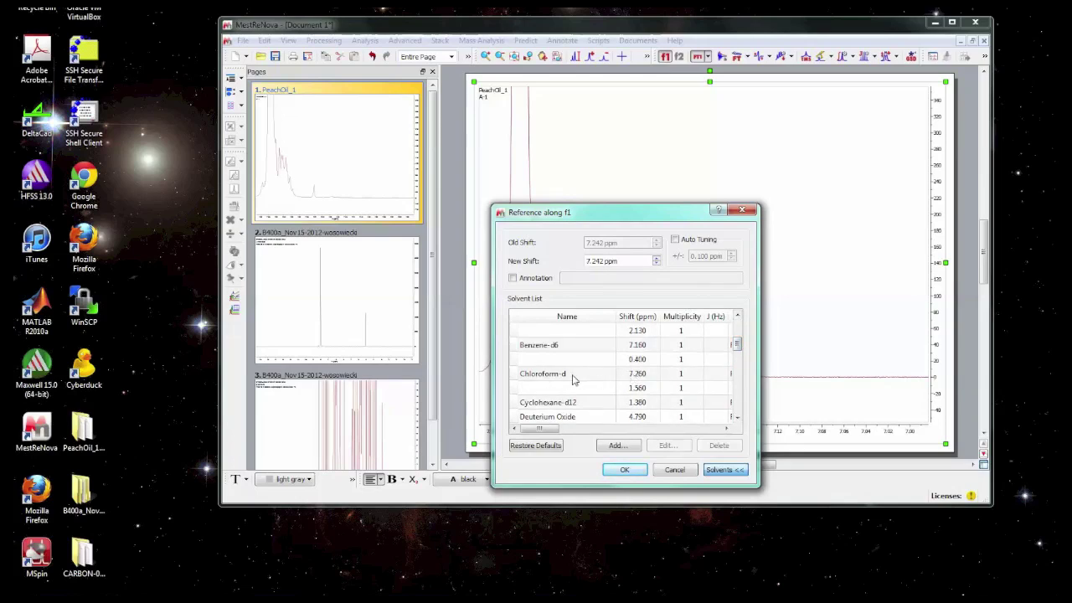
{"action": "left_click", "coordinate": [573, 376]}
{"action": "left_click", "coordinate": [638, 471]}
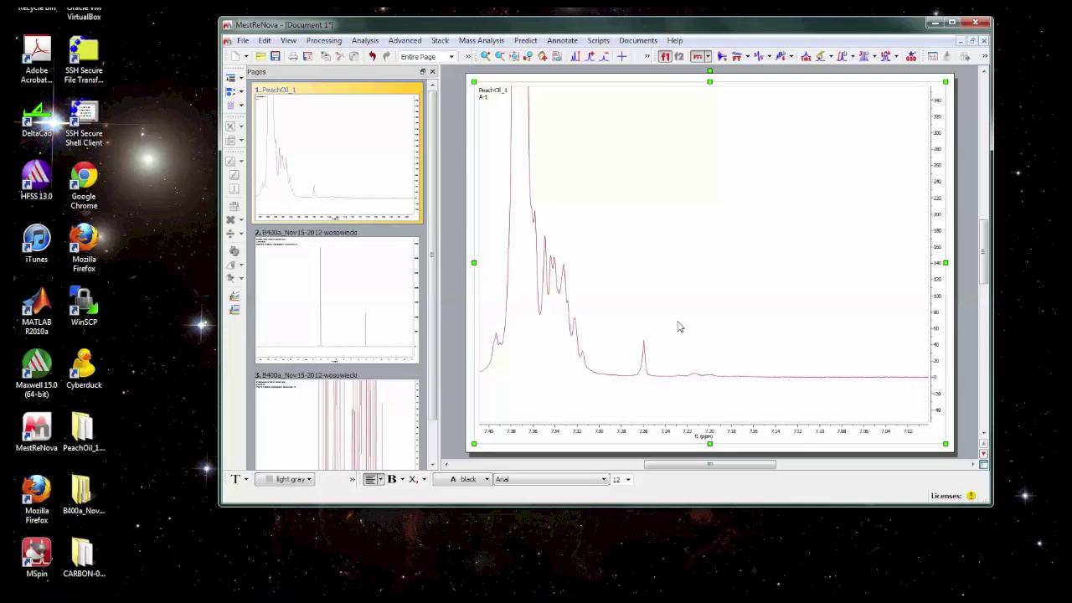
{"action": "left_click", "coordinate": [514, 56]}
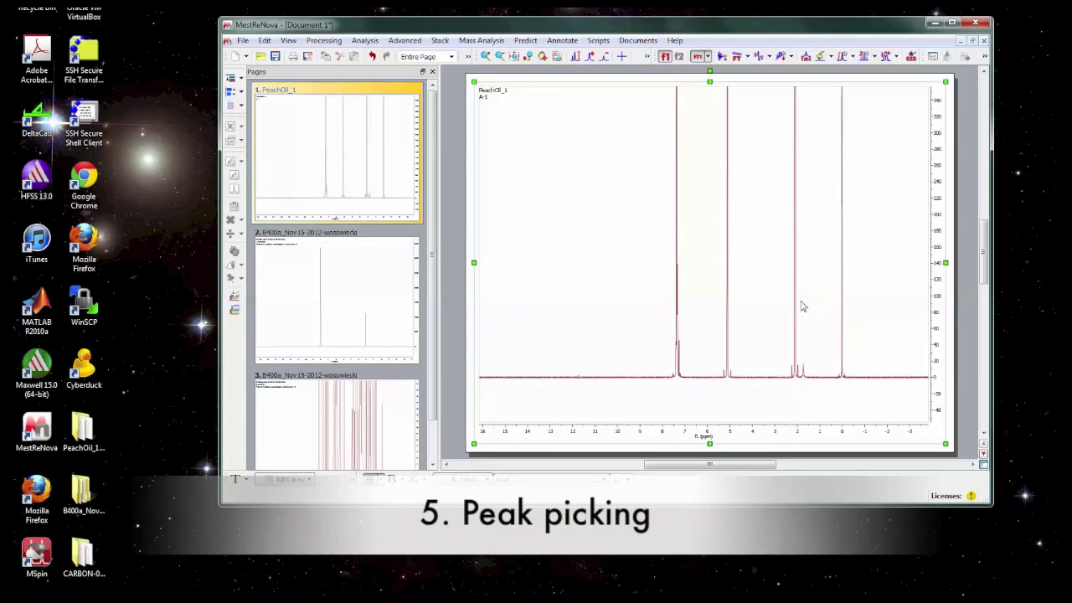
Step: Pick peaks above a manual threshold across the whole spectrum, labelling those near 7.3, 5, 2 and 0 ppm
{"action": "scroll", "coordinate": [794, 296], "scroll_direction": "down", "scroll_amount": 5}
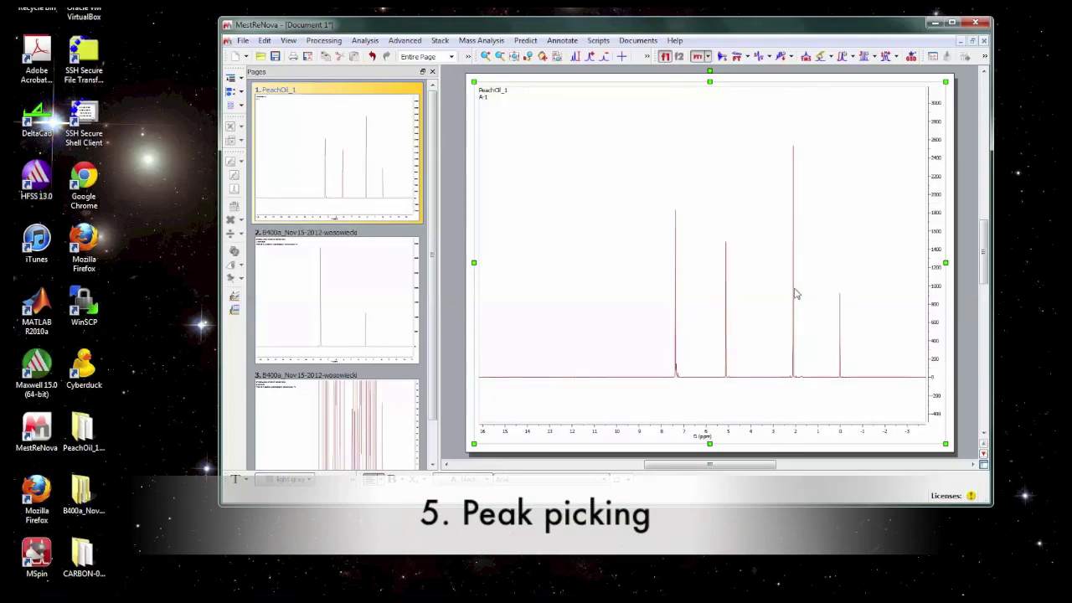
{"action": "scroll", "coordinate": [795, 293], "scroll_direction": "down", "scroll_amount": 2}
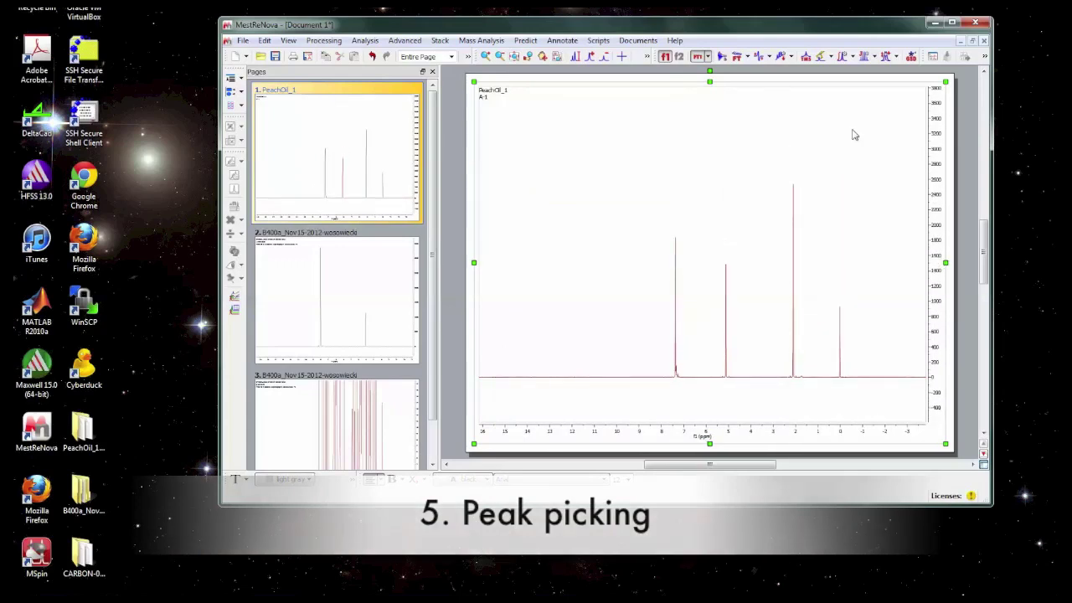
{"action": "left_click", "coordinate": [830, 57]}
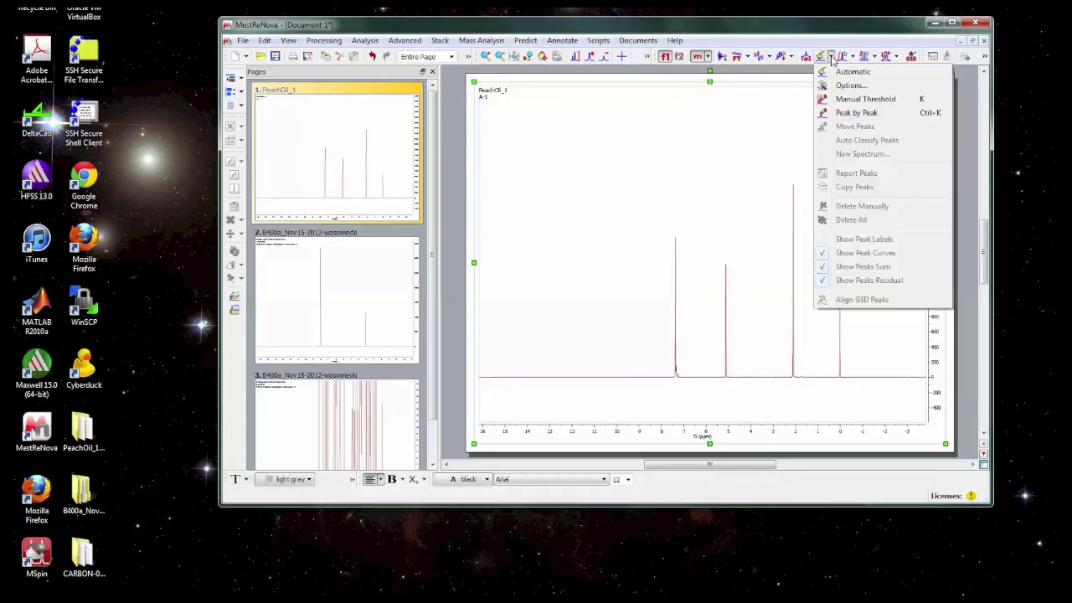
{"action": "left_click", "coordinate": [866, 100]}
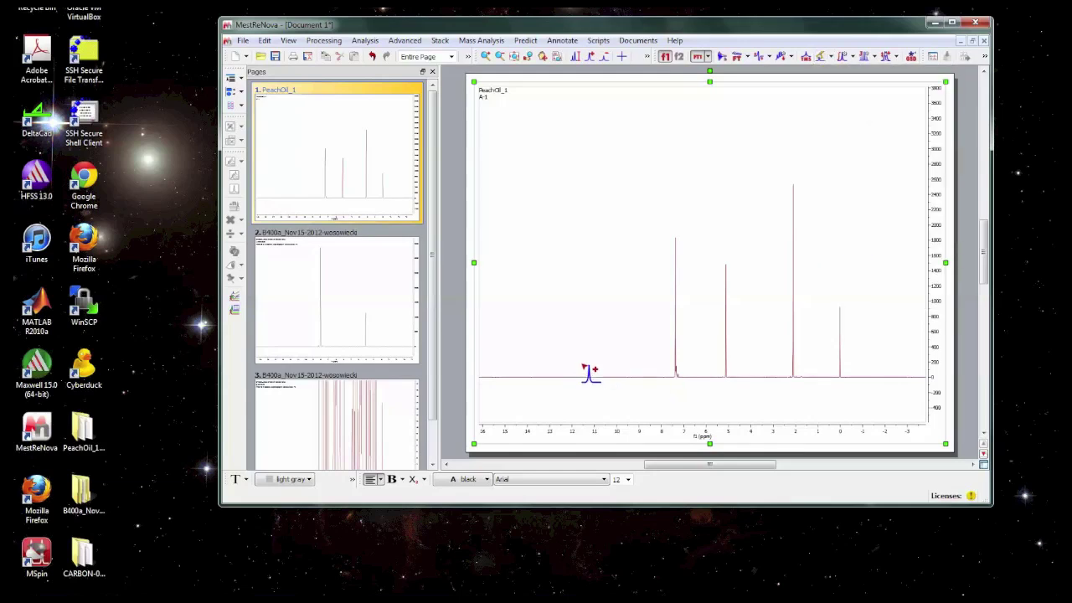
{"action": "left_click_drag", "start_coordinate": [586, 371], "coordinate": [881, 350]}
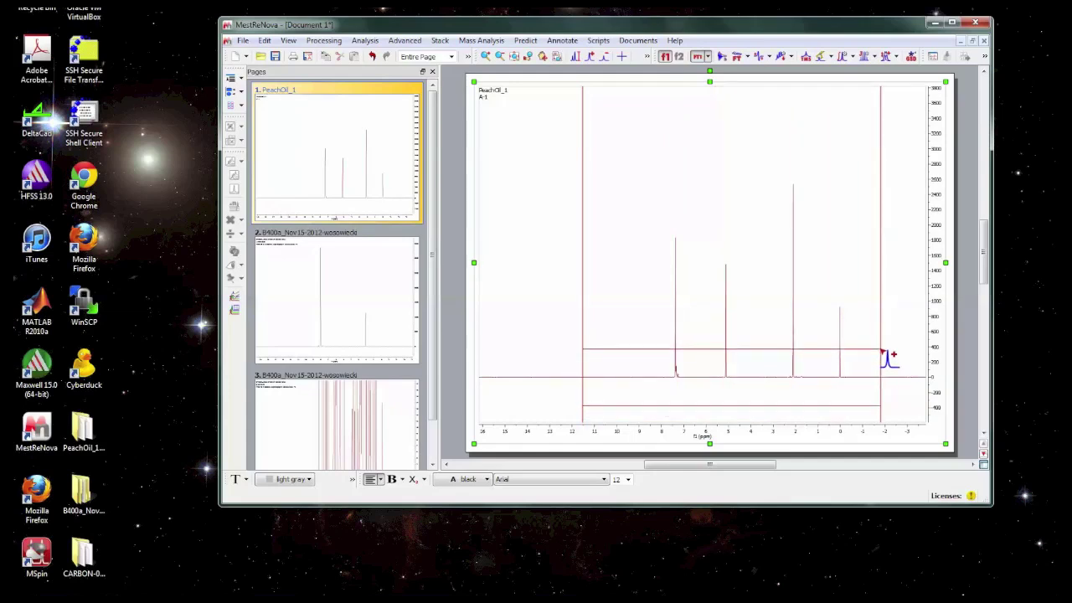
{"action": "mouse_move", "coordinate": [881, 350]}
{"action": "left_mouse_down"}
{"action": "mouse_move", "coordinate": [663, 303]}
{"action": "mouse_move", "coordinate": [787, 306]}
{"action": "mouse_move", "coordinate": [883, 357]}
{"action": "left_mouse_up"}
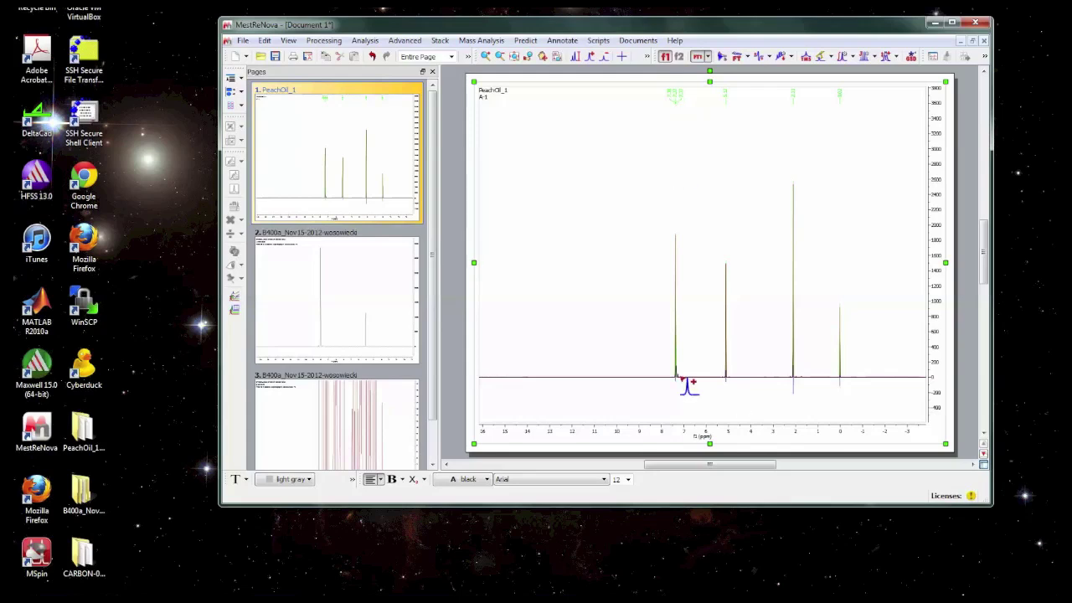
Step: Zoom the spectrum to about 8 to −0.5 ppm
{"action": "left_click", "coordinate": [486, 56]}
{"action": "left_click_drag", "start_coordinate": [660, 352], "coordinate": [705, 354]}
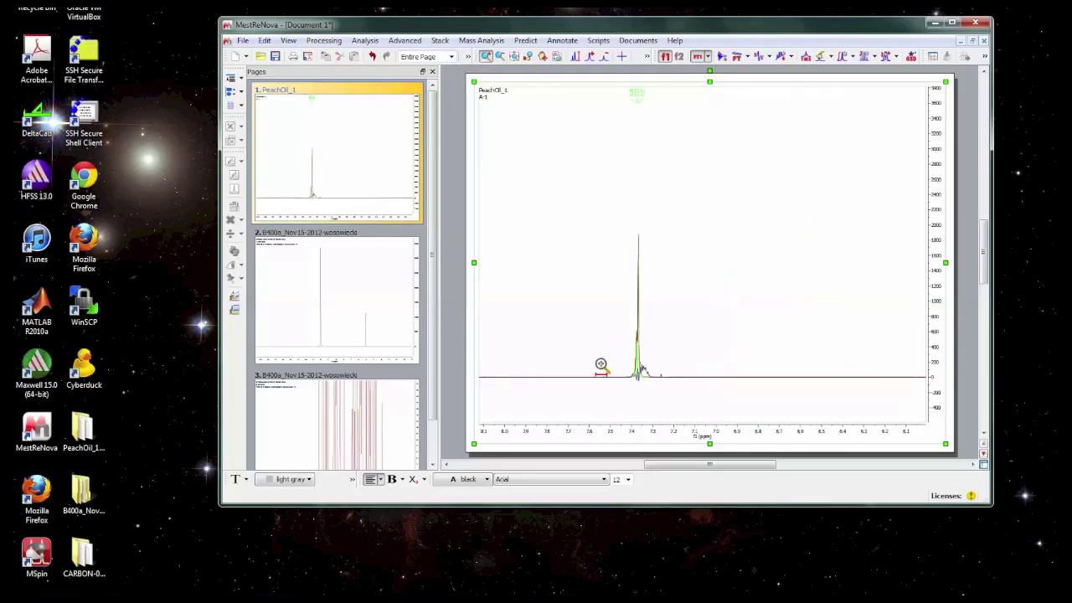
{"action": "left_click_drag", "start_coordinate": [608, 366], "coordinate": [679, 364]}
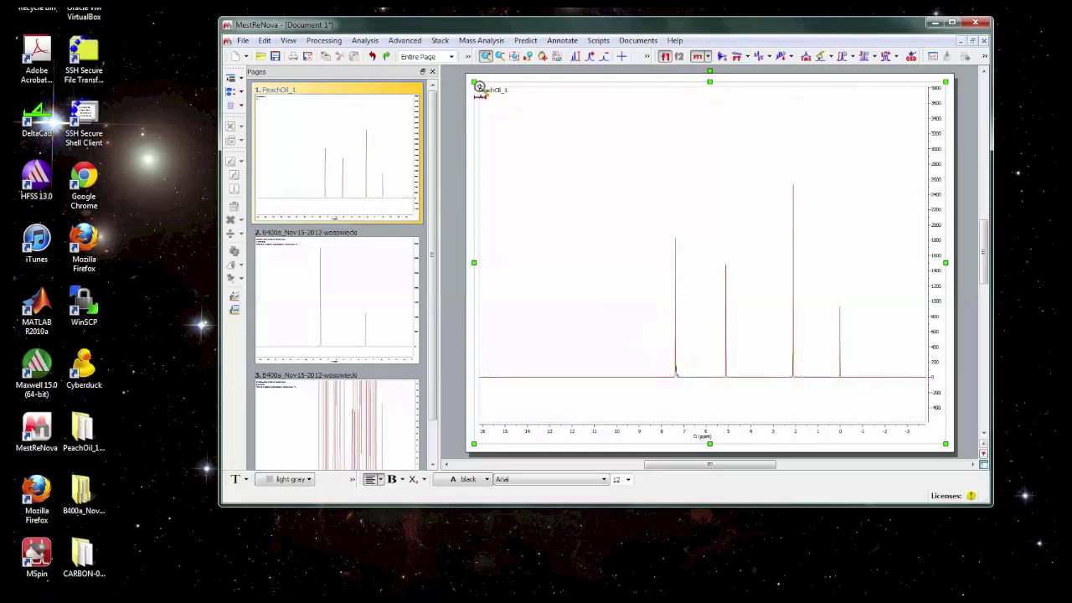
{"action": "left_click_drag", "start_coordinate": [620, 299], "coordinate": [854, 324]}
{"action": "left_click_drag", "start_coordinate": [546, 340], "coordinate": [924, 343]}
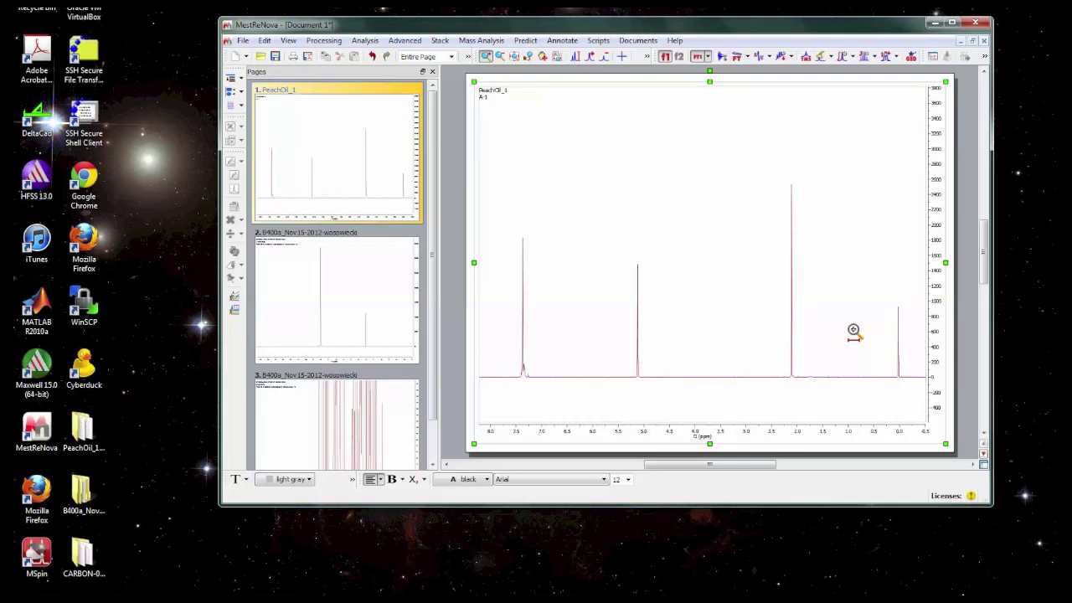
Step: Re-pick the four main peaks near 7.3, 5, 2 and 0 ppm with a higher manual threshold
{"action": "left_click", "coordinate": [832, 62]}
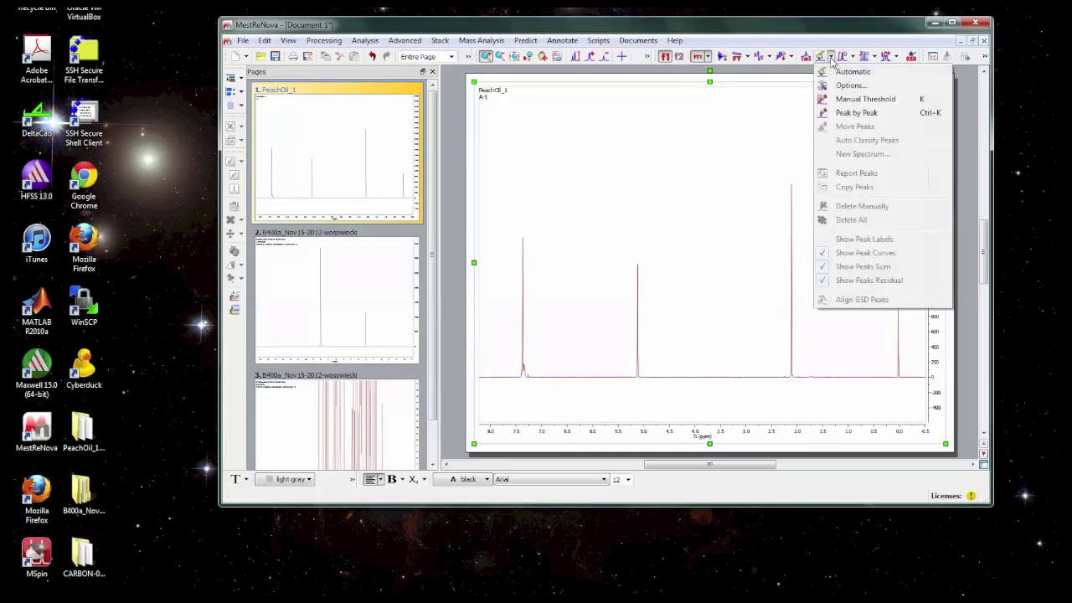
{"action": "left_click", "coordinate": [844, 98]}
{"action": "left_click_drag", "start_coordinate": [502, 303], "coordinate": [907, 311]}
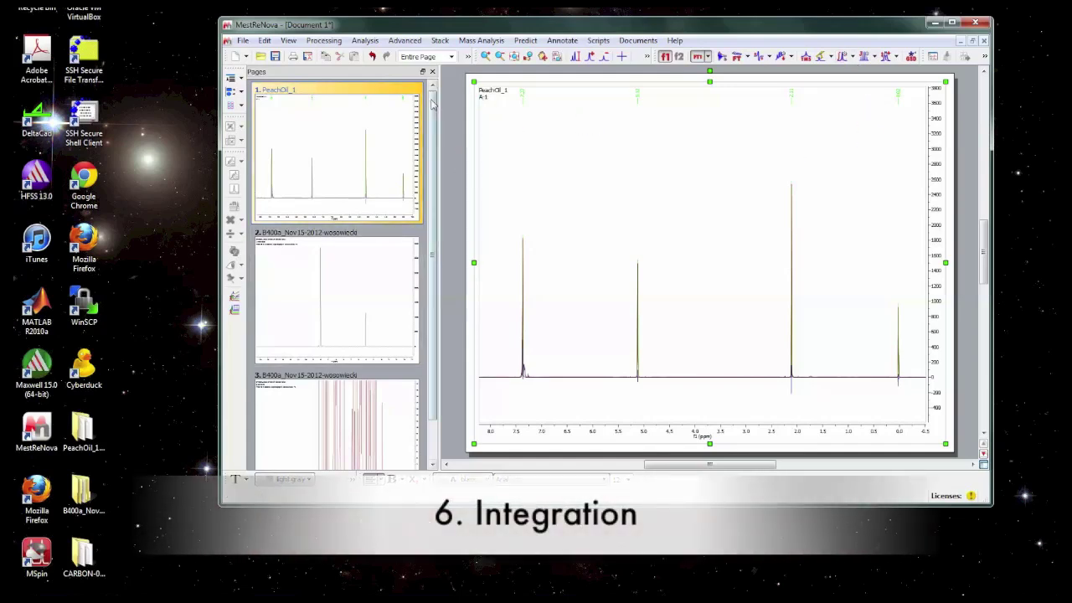
Step: Autodetect integral regions for the four peaks (4.00, 2.02, 3.03, 0.95)
{"action": "left_click", "coordinate": [514, 56]}
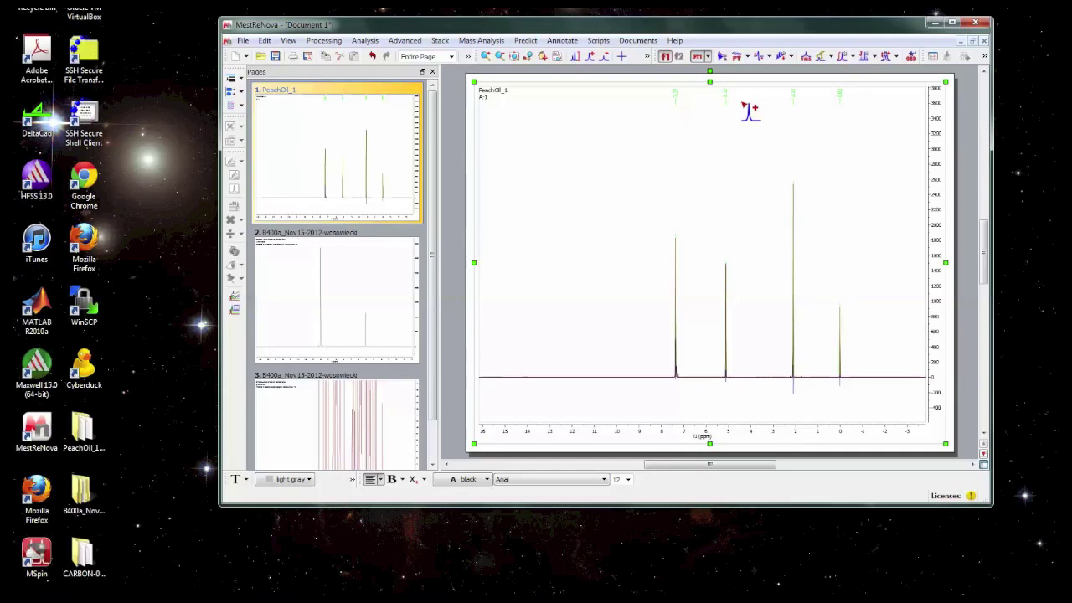
{"action": "left_click", "coordinate": [852, 57]}
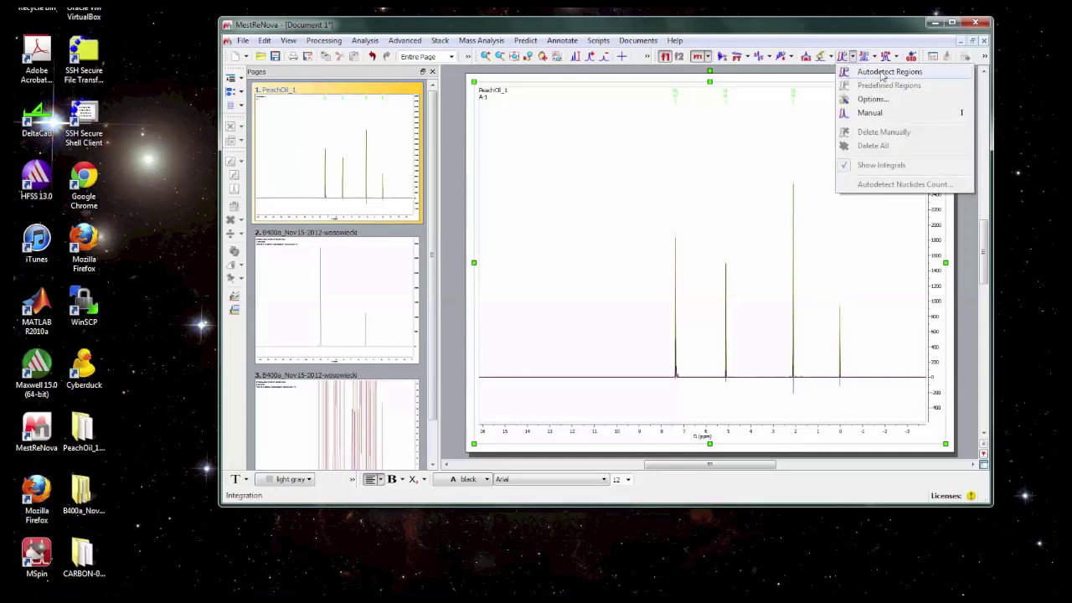
{"action": "left_click", "coordinate": [887, 72]}
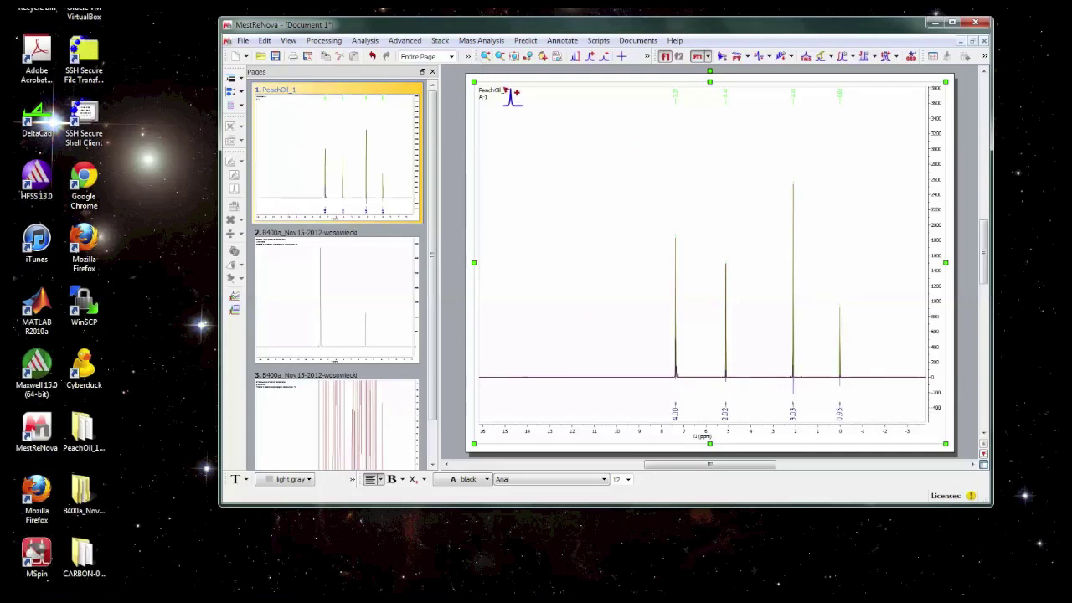
Step: Manually integrate a near-zero baseline region around 11 ppm and shorten its right end
{"action": "left_click", "coordinate": [852, 57]}
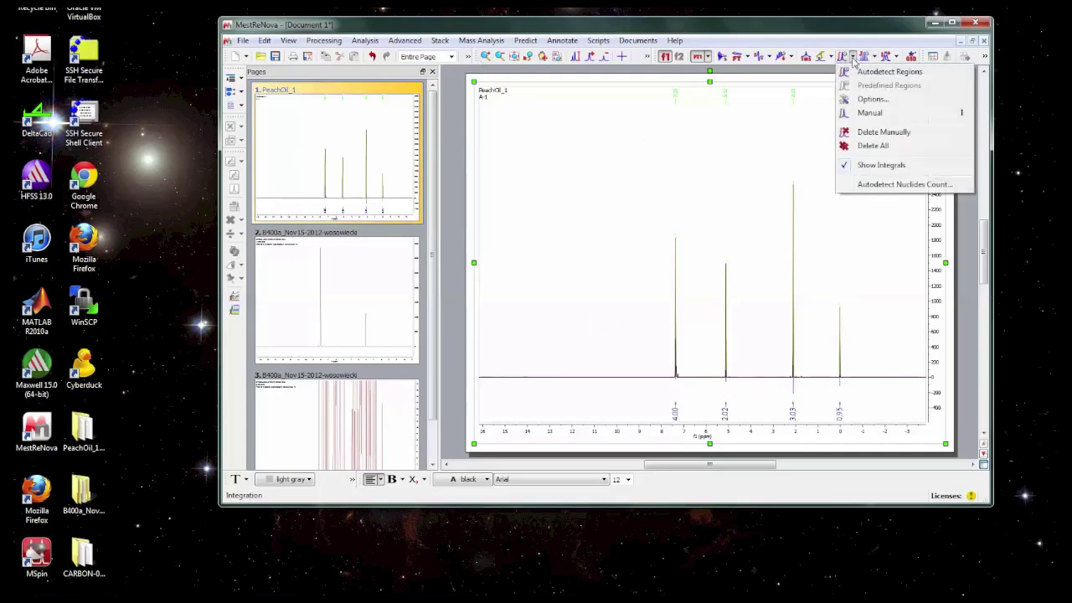
{"action": "left_click", "coordinate": [867, 114]}
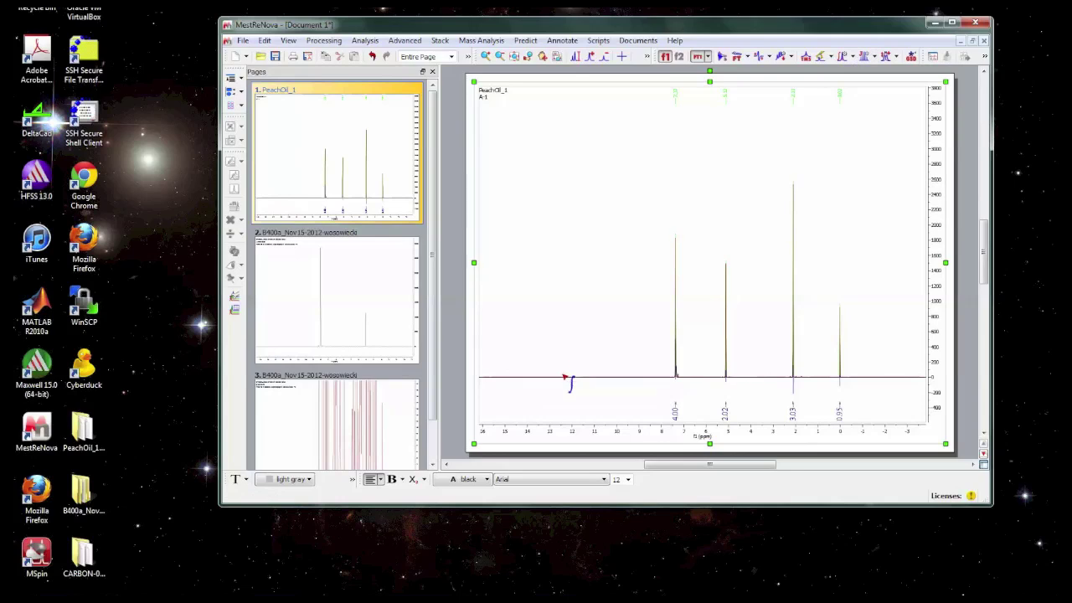
{"action": "left_click_drag", "start_coordinate": [566, 376], "coordinate": [618, 381]}
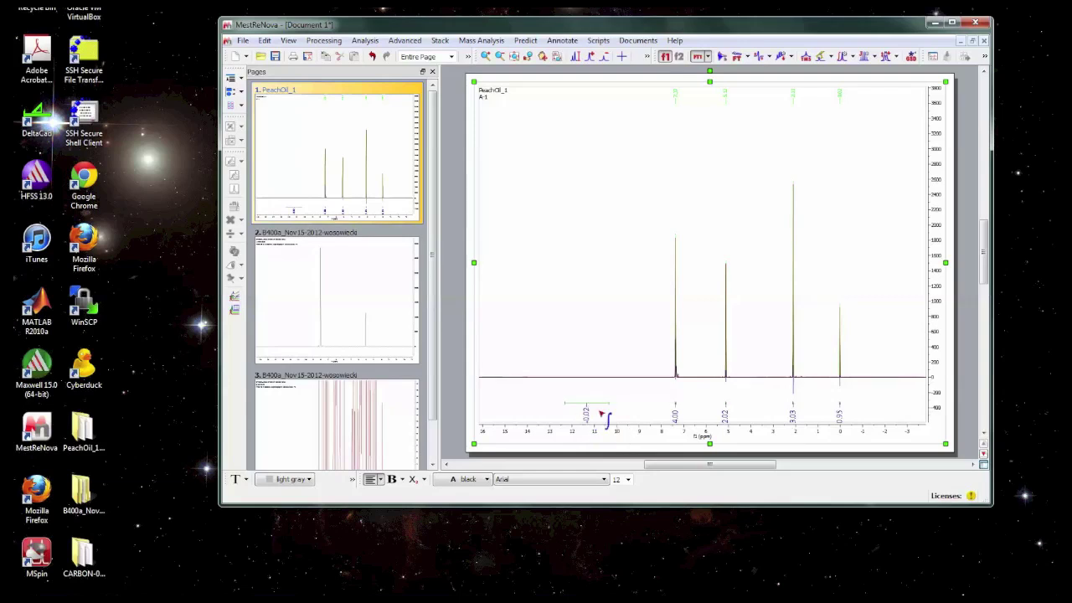
{"action": "scroll", "coordinate": [599, 338], "scroll_direction": "up", "scroll_amount": 10}
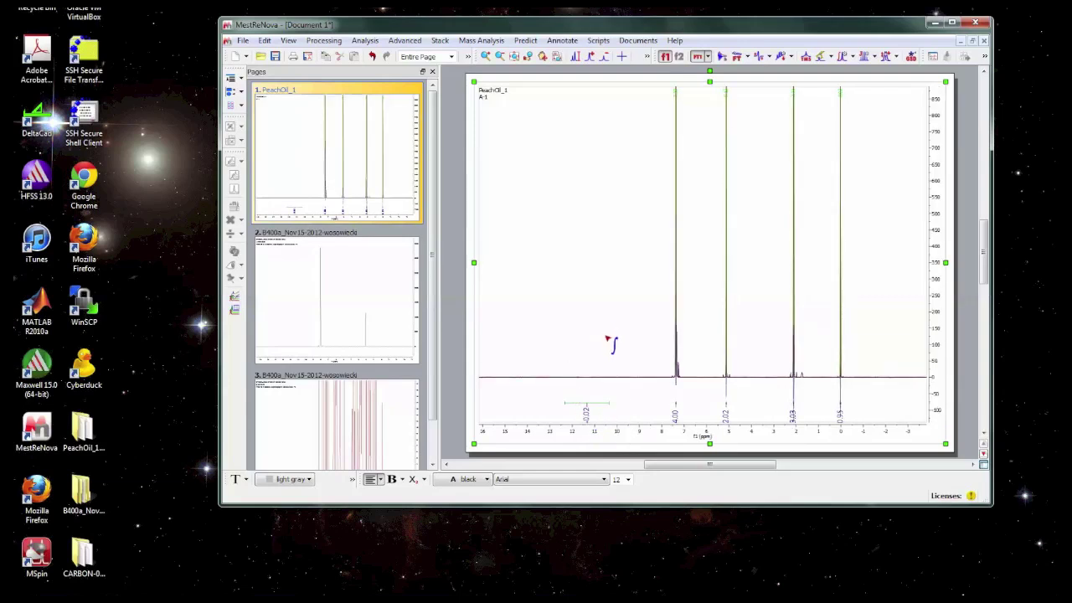
{"action": "scroll", "coordinate": [608, 340], "scroll_direction": "up", "scroll_amount": 3}
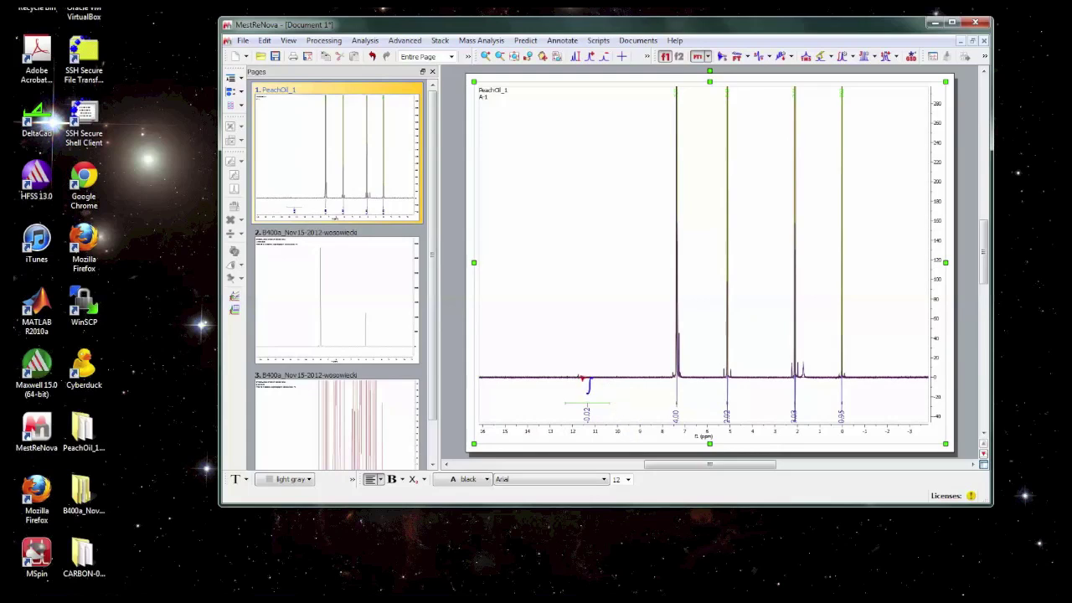
{"action": "left_click", "coordinate": [611, 403]}
{"action": "left_click_drag", "start_coordinate": [600, 402], "coordinate": [573, 402]}
{"action": "left_click", "coordinate": [579, 403]}
{"action": "right_click", "coordinate": [587, 404]}
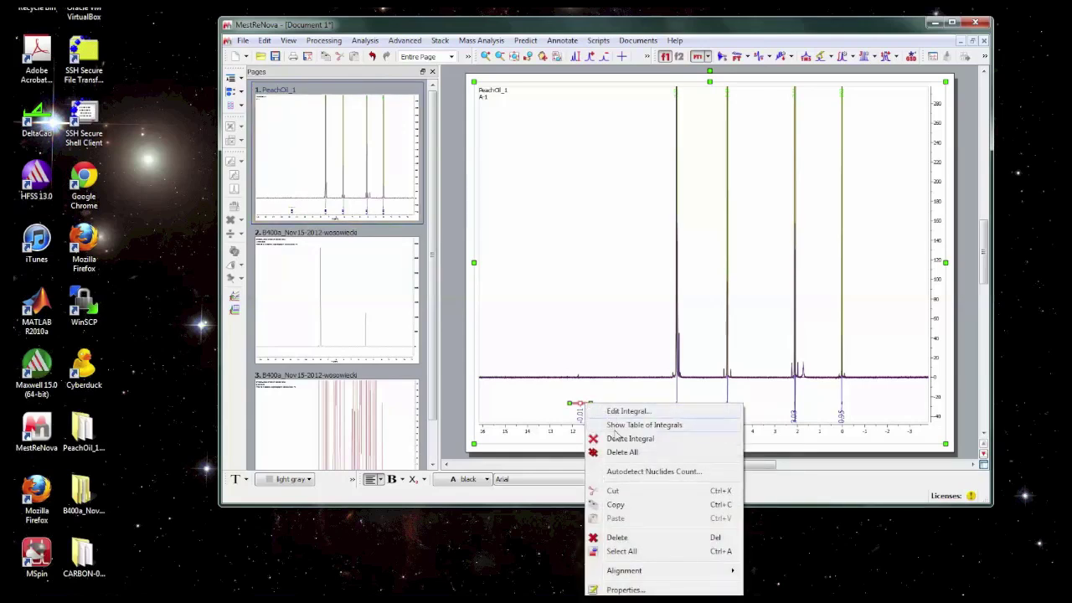
Step: Delete the near-zero baseline integral and widen the main peak's integral to 4.82
{"action": "left_click", "coordinate": [629, 438]}
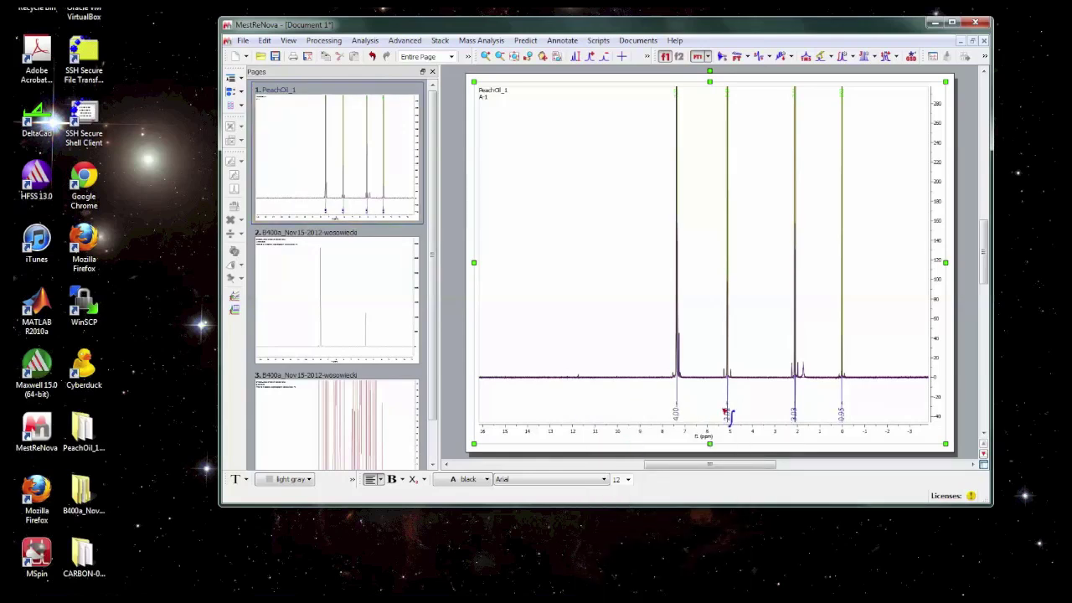
{"action": "left_click", "coordinate": [485, 56]}
{"action": "left_click_drag", "start_coordinate": [654, 357], "coordinate": [704, 359]}
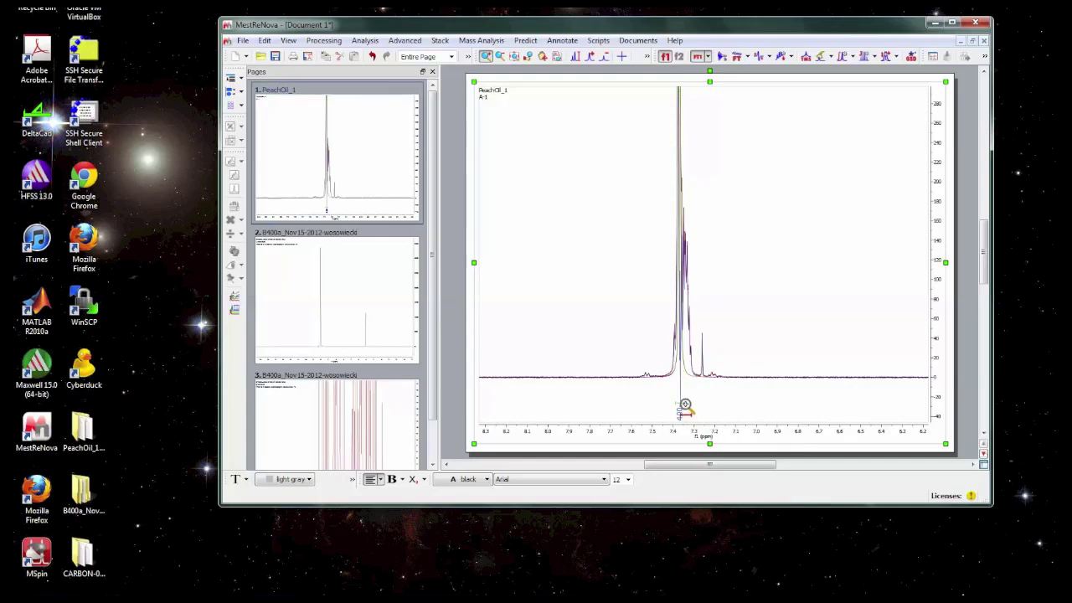
{"action": "key", "text": "Escape"}
{"action": "mouse_move", "coordinate": [685, 403]}
{"action": "left_mouse_down"}
{"action": "mouse_move", "coordinate": [697, 404]}
{"action": "mouse_move", "coordinate": [667, 402]}
{"action": "left_mouse_up"}
{"action": "left_click", "coordinate": [513, 56]}
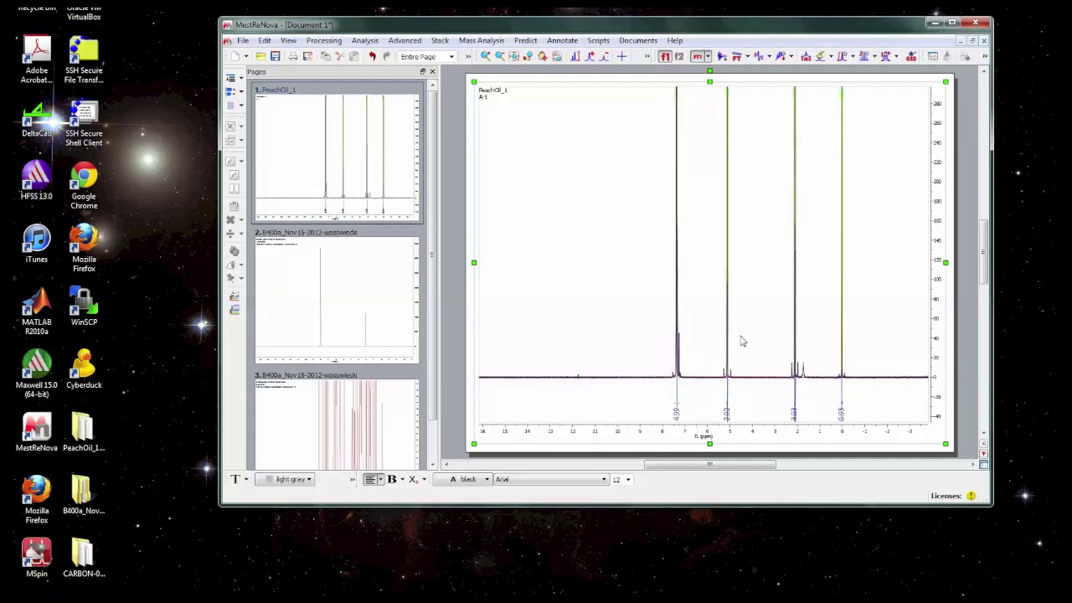
Step: Zoom to about 5.9–4.1 ppm, integrate the peak near 5.1 ppm, then show the full spectrum
{"action": "left_click", "coordinate": [485, 56]}
{"action": "left_click_drag", "start_coordinate": [708, 331], "coordinate": [750, 336]}
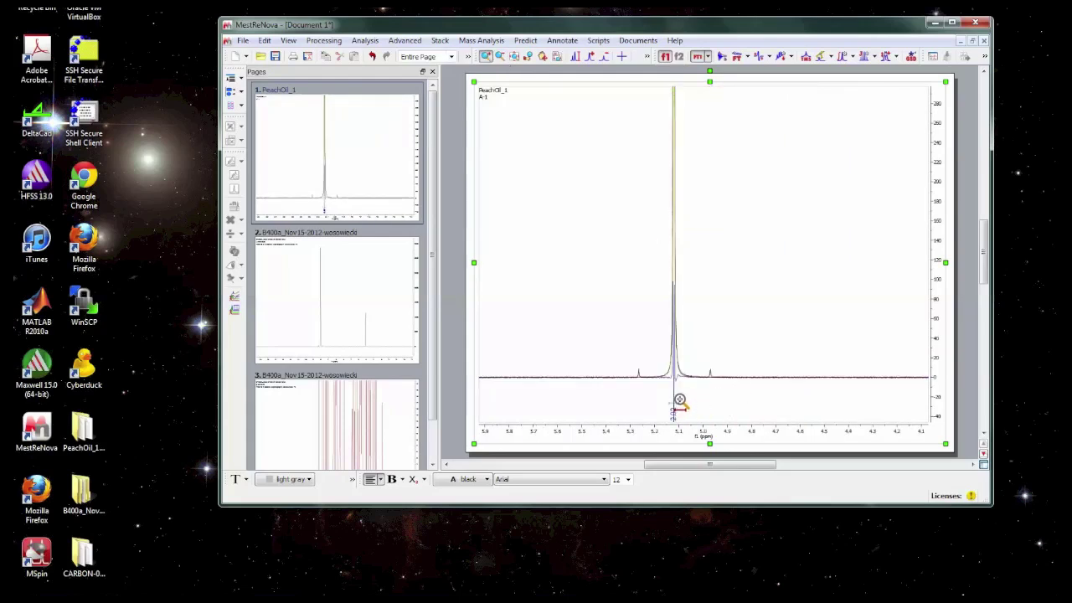
{"action": "key", "text": "Escape"}
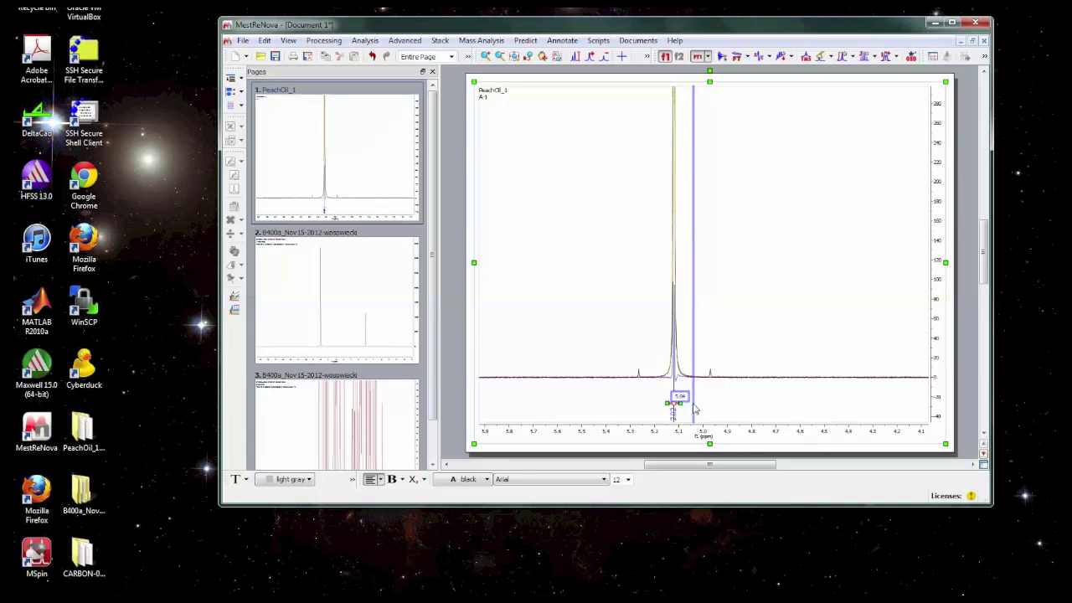
{"action": "left_click_drag", "start_coordinate": [693, 402], "coordinate": [654, 390]}
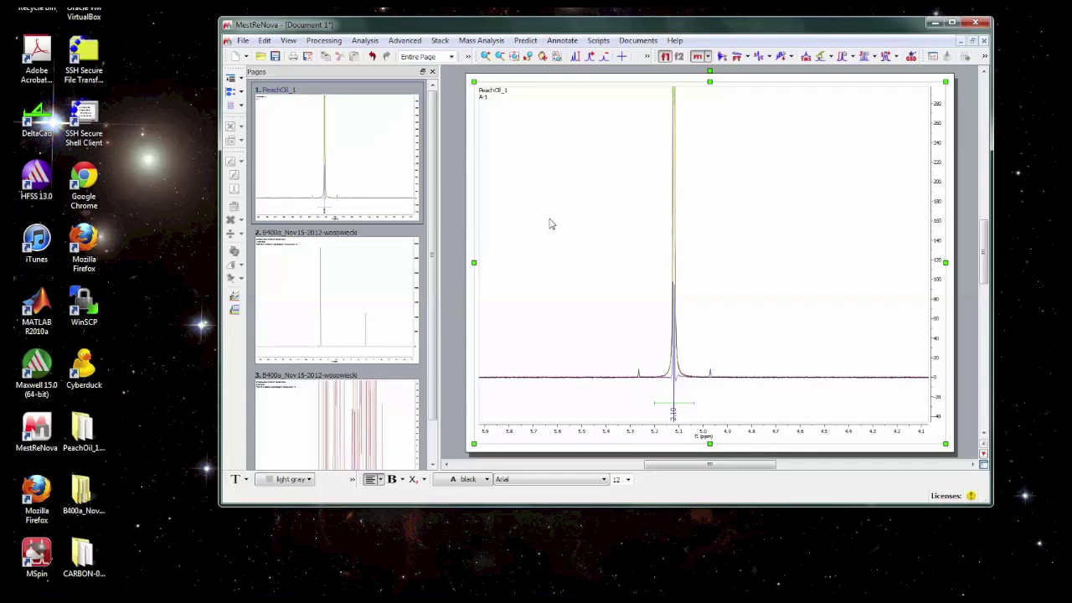
{"action": "left_click", "coordinate": [514, 56]}
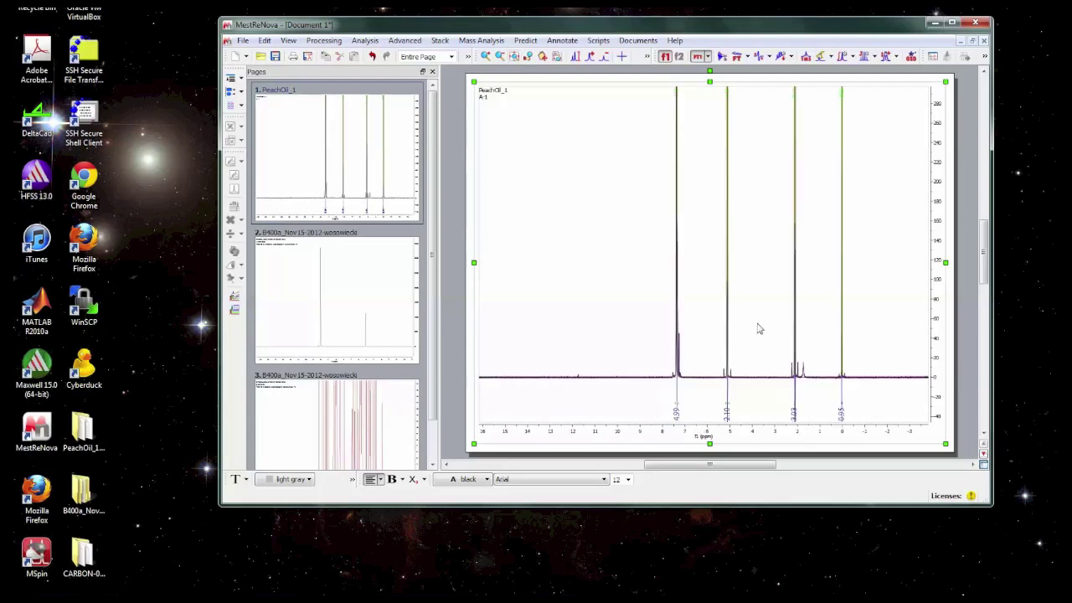
{"action": "right_click", "coordinate": [842, 415]}
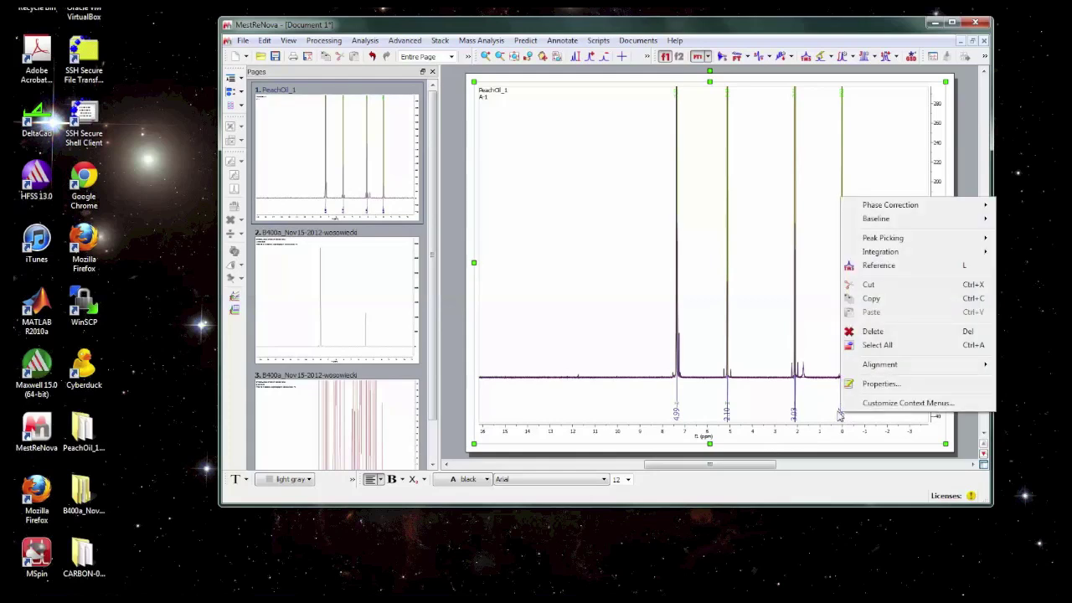
Step: In the Integral Manager, set the 2.1 ppm integral's normalized value to 3
{"action": "left_click", "coordinate": [835, 412]}
{"action": "right_click", "coordinate": [842, 406]}
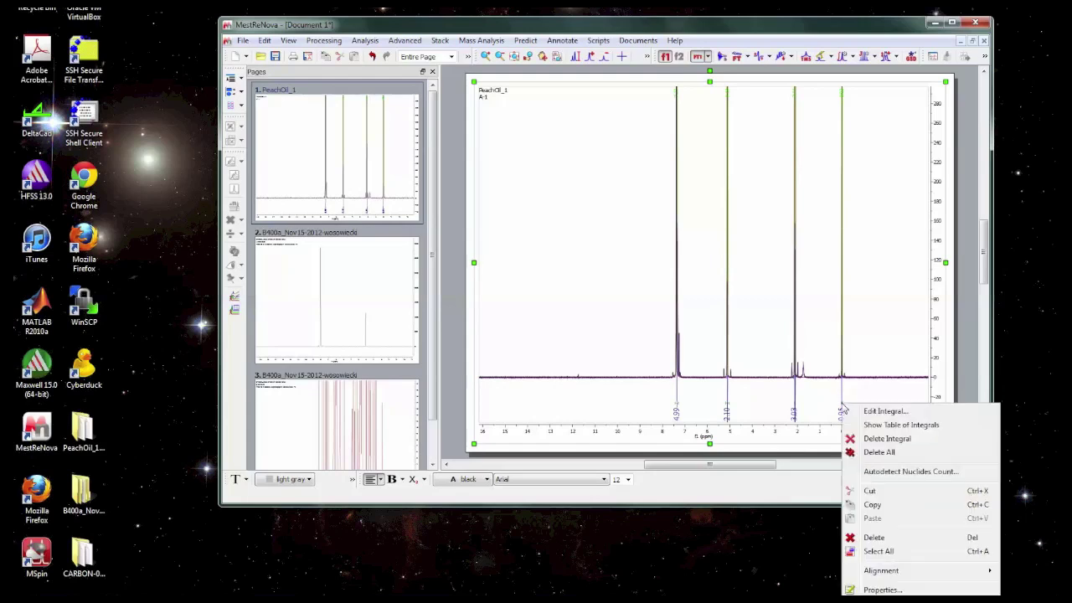
{"action": "left_click", "coordinate": [870, 412]}
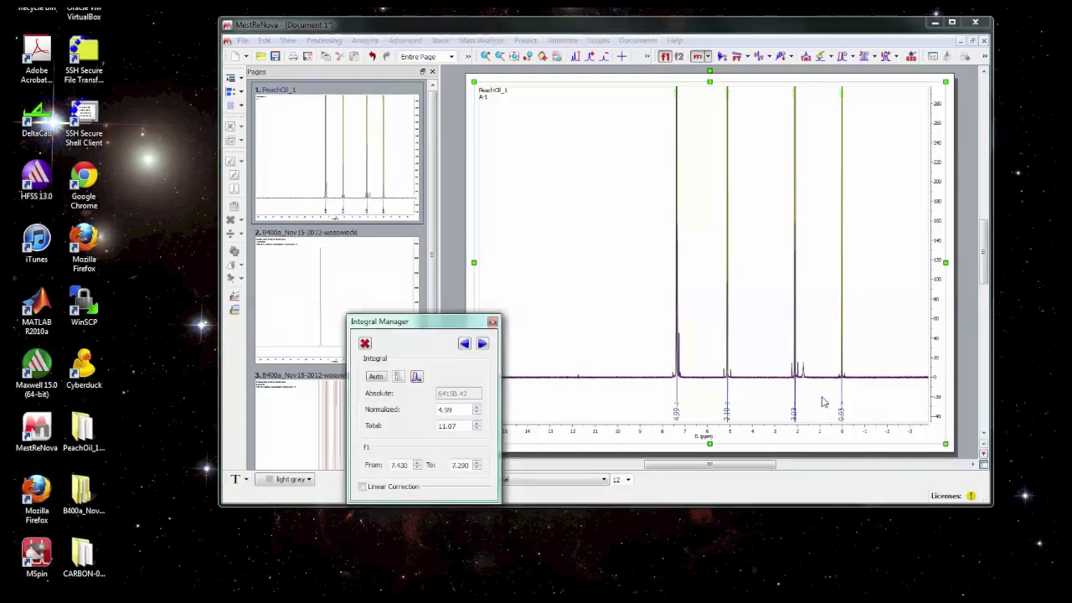
{"action": "left_click_drag", "start_coordinate": [427, 332], "coordinate": [462, 324]}
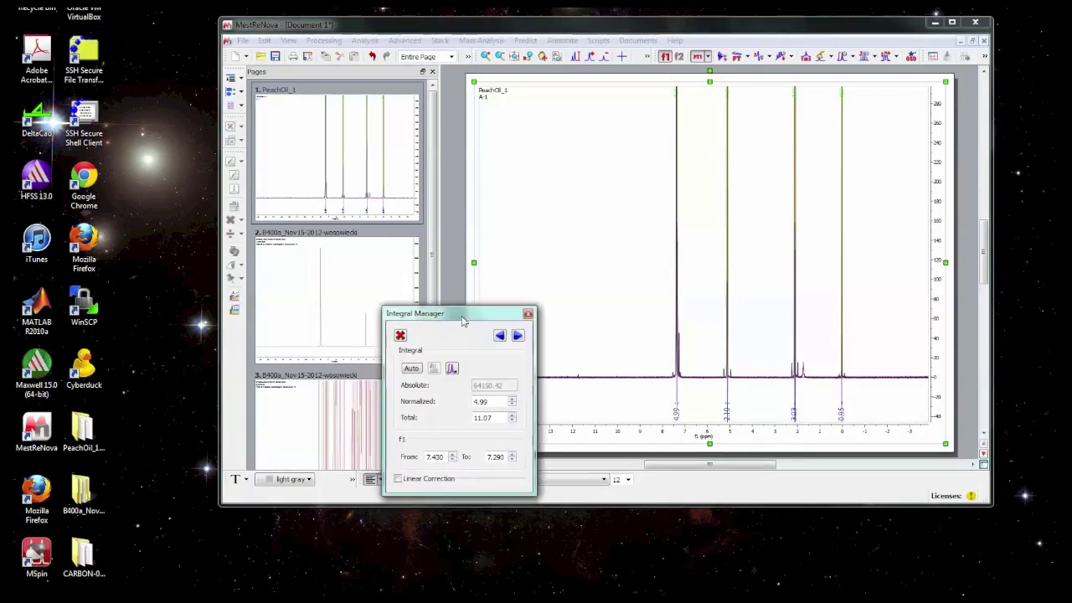
{"action": "left_click", "coordinate": [518, 335]}
{"action": "left_click", "coordinate": [518, 336]}
{"action": "left_click", "coordinate": [518, 336]}
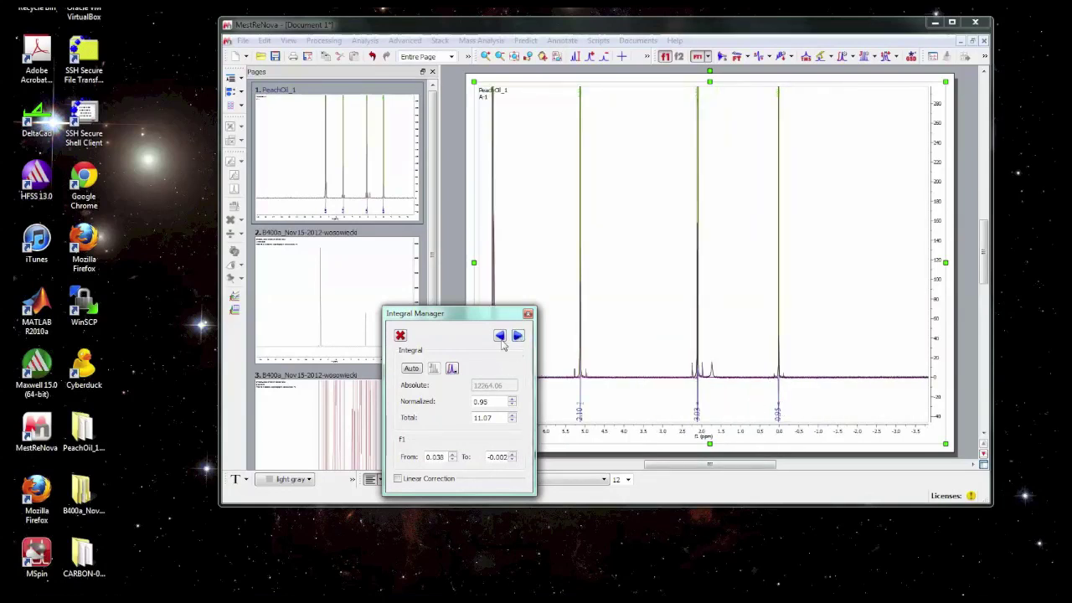
{"action": "left_click", "coordinate": [498, 337]}
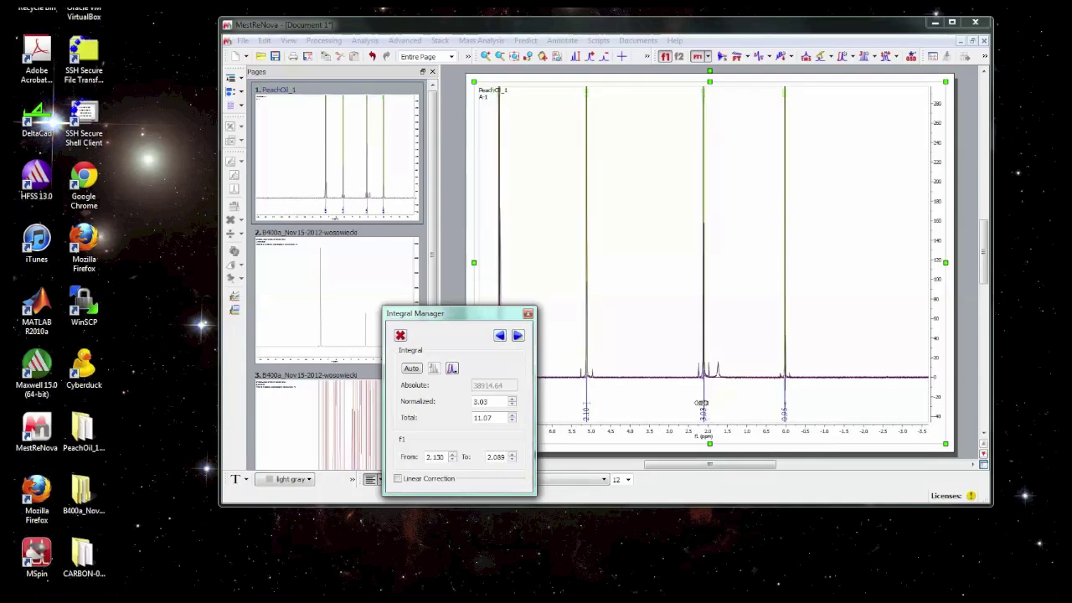
{"action": "double_click", "coordinate": [492, 401]}
{"action": "type", "text": "3"}
{"action": "key", "text": "Return"}
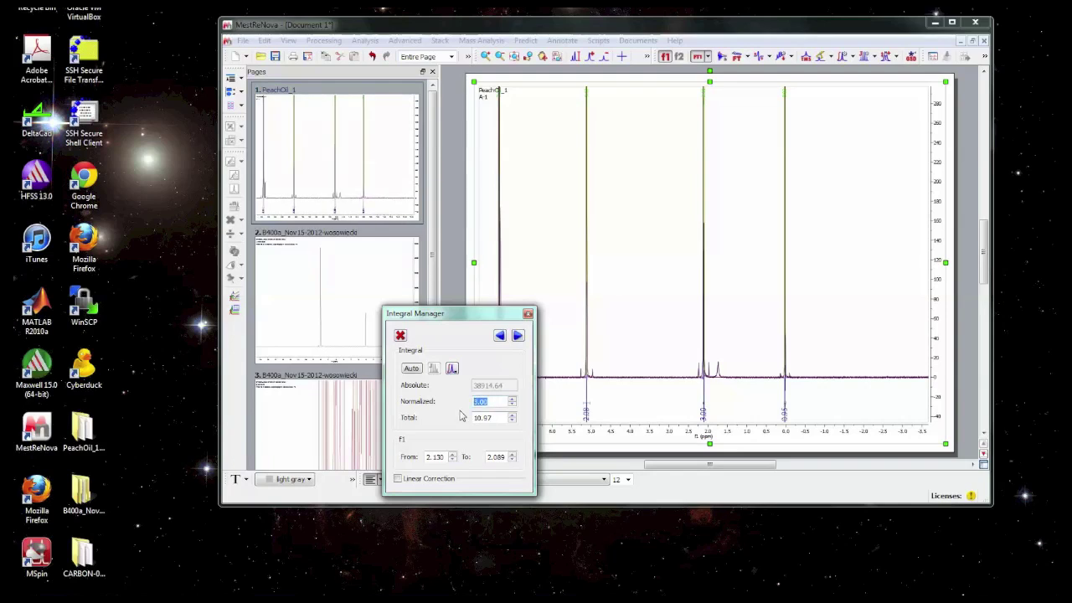
Step: Rearrange the integral editor panel, then close it
{"action": "left_click_drag", "start_coordinate": [484, 315], "coordinate": [360, 277]}
{"action": "left_click_drag", "start_coordinate": [339, 74], "coordinate": [262, 190]}
{"action": "left_click_drag", "start_coordinate": [328, 77], "coordinate": [144, 223]}
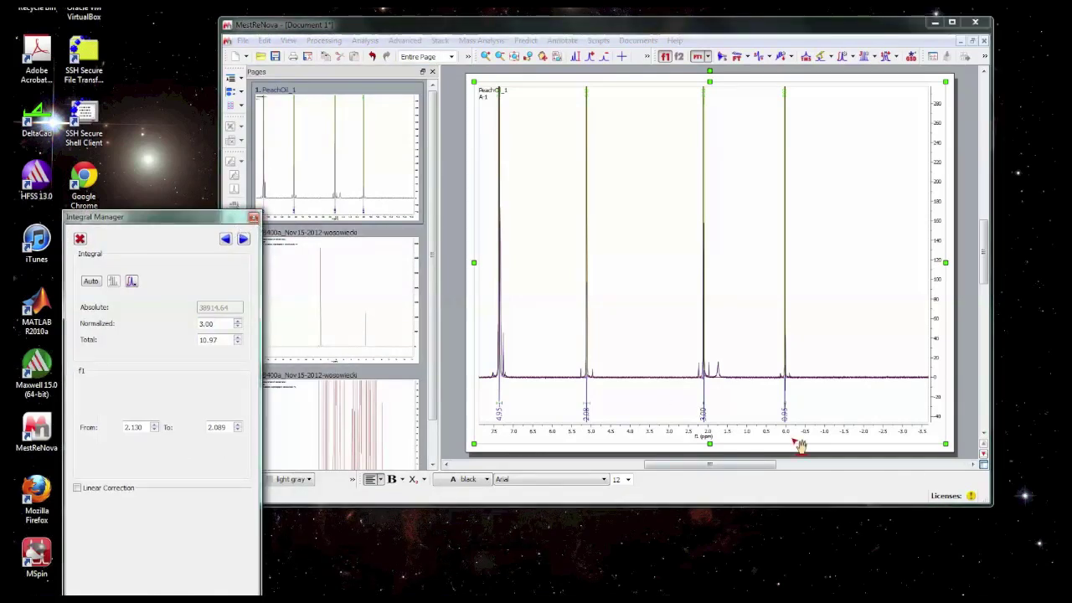
{"action": "left_click", "coordinate": [253, 217]}
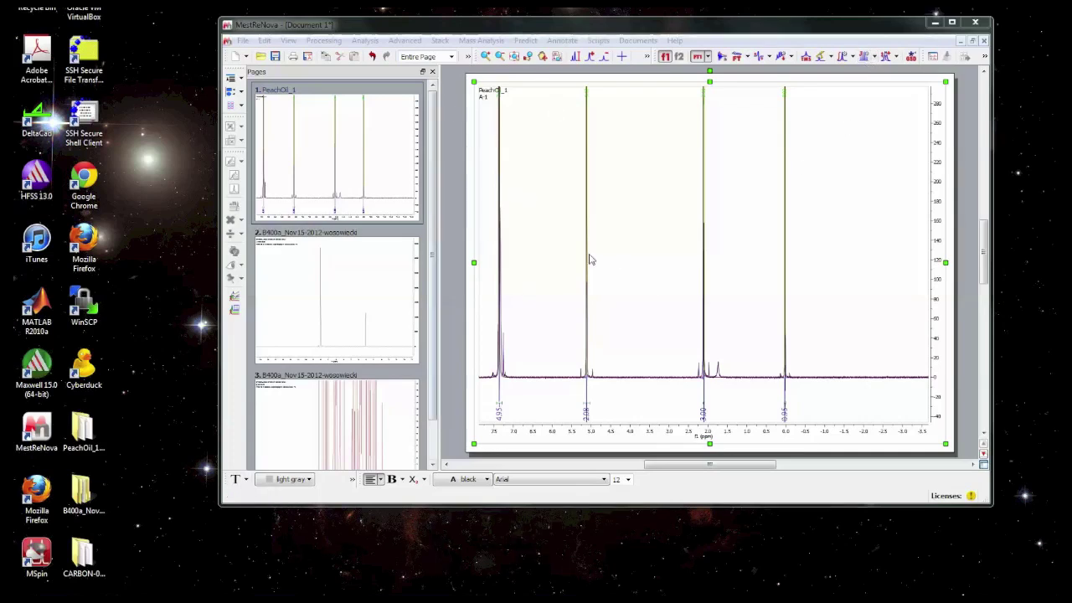
Step: Show the page 3 Quinidine proton spectrum and reduce its vertical scale so the peaks fit
{"action": "scroll", "coordinate": [596, 263], "scroll_direction": "down", "scroll_amount": 5}
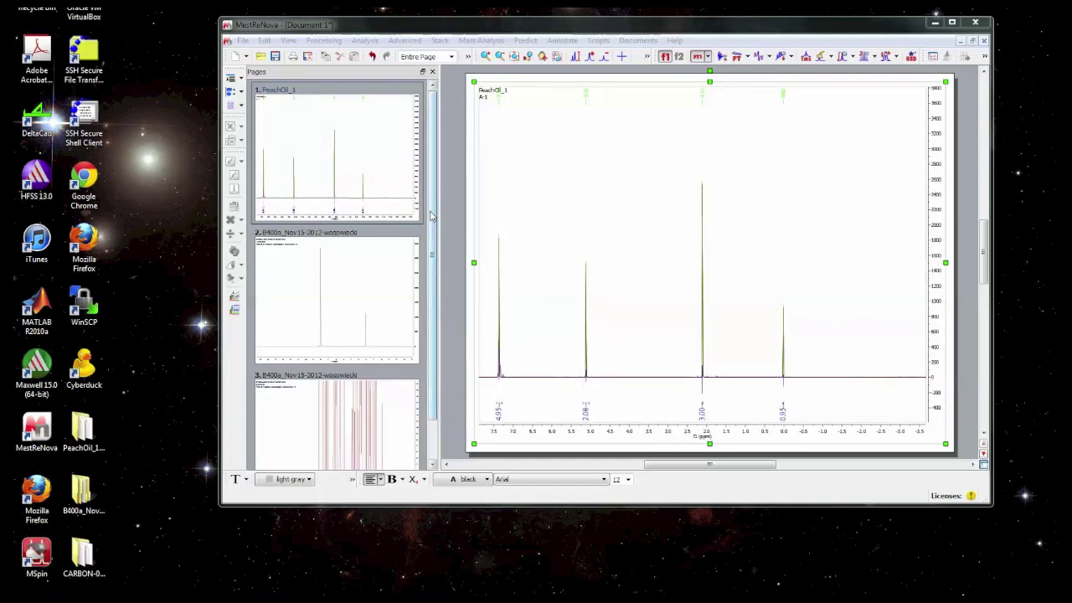
{"action": "left_click", "coordinate": [335, 419]}
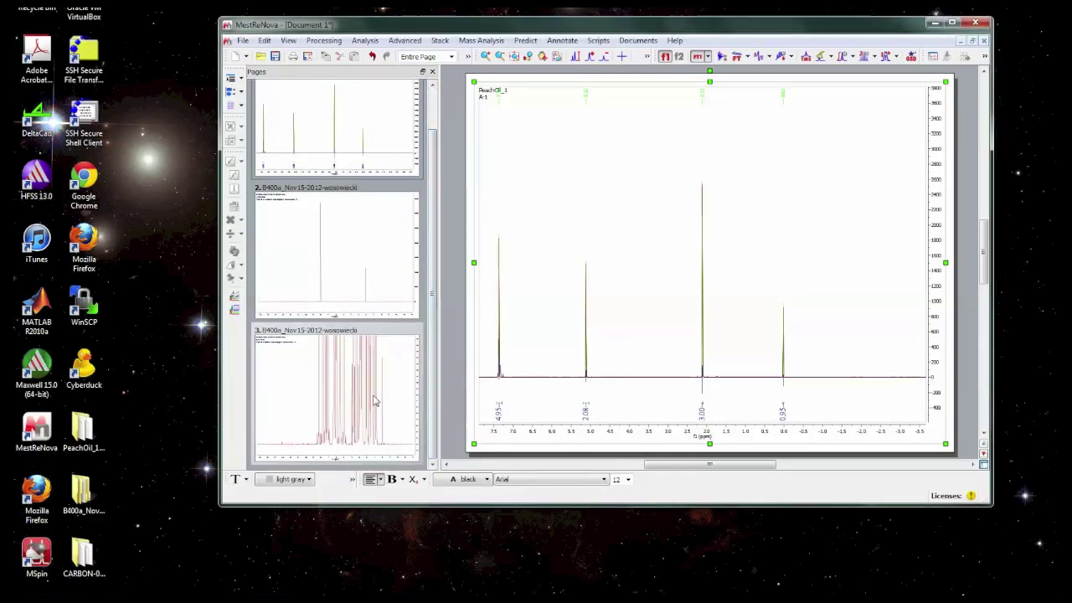
{"action": "scroll", "coordinate": [786, 377], "scroll_direction": "down", "scroll_amount": 10}
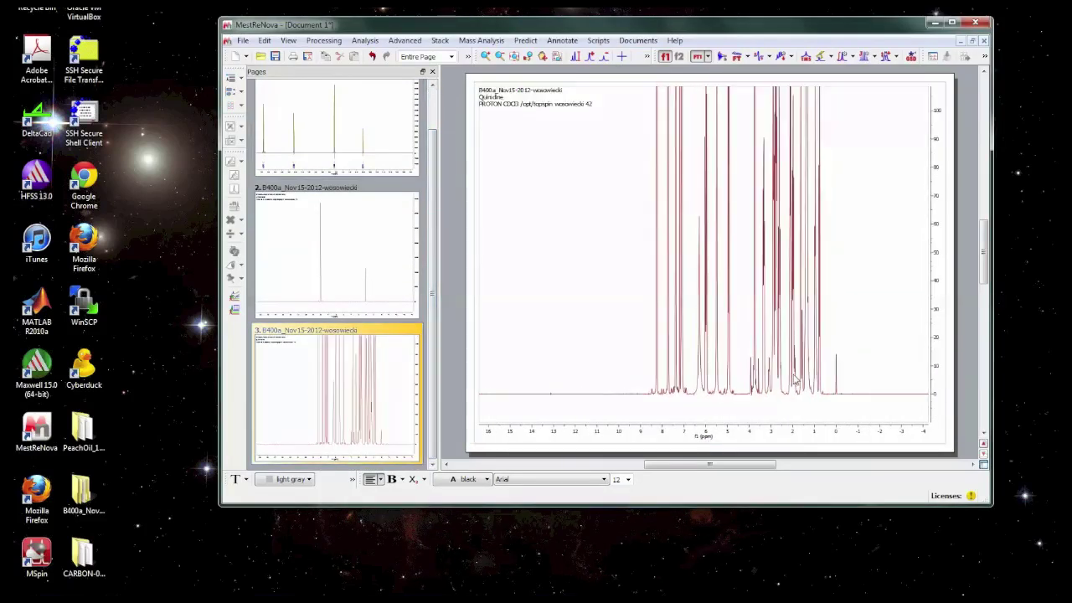
{"action": "scroll", "coordinate": [790, 381], "scroll_direction": "down", "scroll_amount": 3}
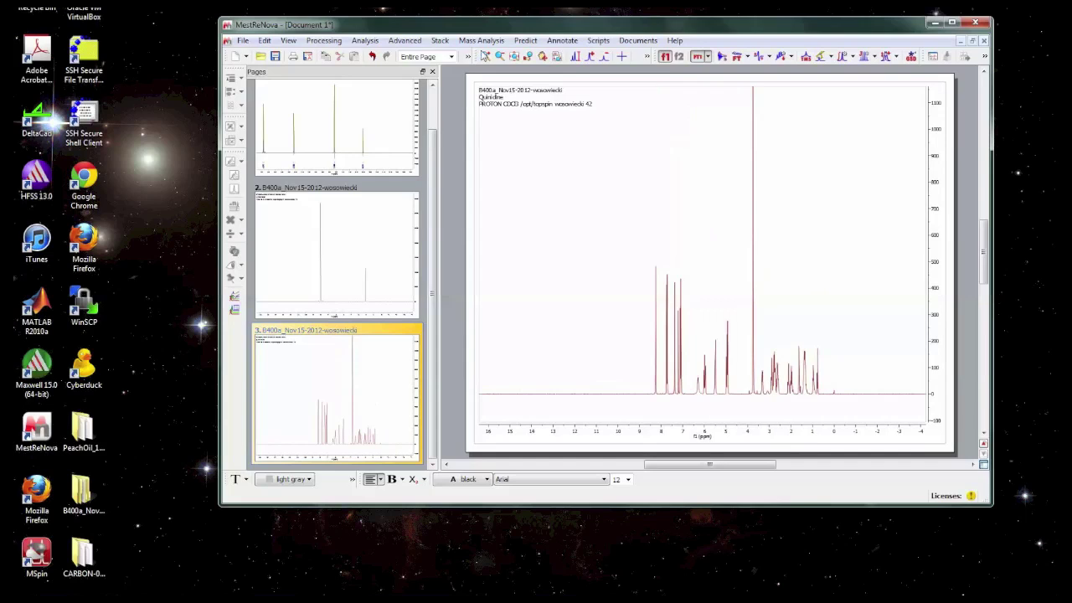
{"action": "left_click", "coordinate": [486, 56]}
Step: Zoom the Quinidine spectrum to roughly 9.5 to -1 ppm
{"action": "left_click_drag", "start_coordinate": [631, 312], "coordinate": [863, 342]}
{"action": "scroll", "coordinate": [755, 302], "scroll_direction": "up", "scroll_amount": 2}
{"action": "scroll", "coordinate": [757, 303], "scroll_direction": "down", "scroll_amount": 3}
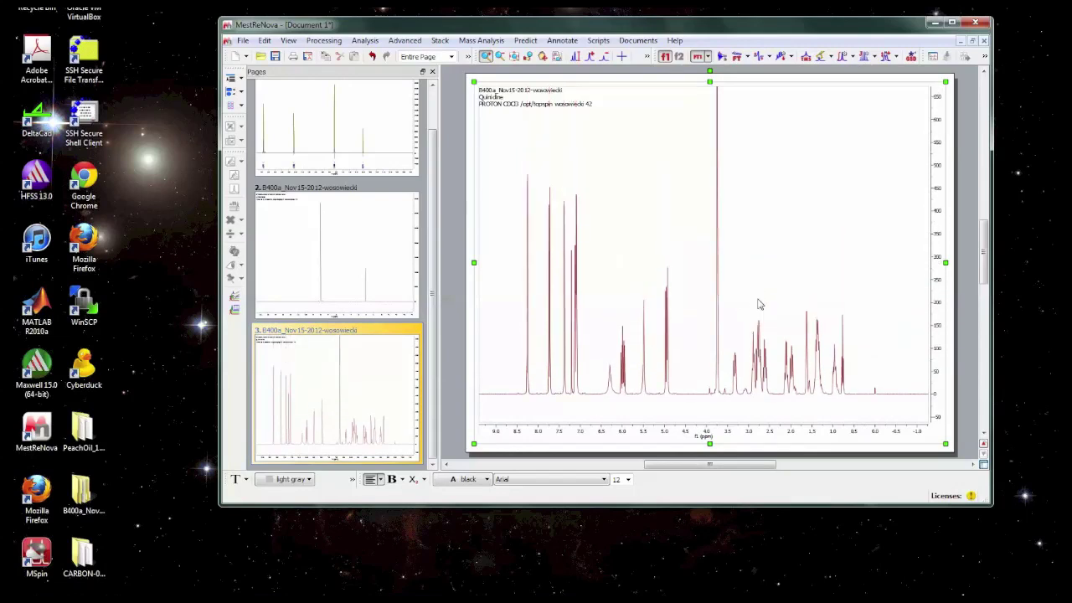
{"action": "left_click", "coordinate": [791, 57]}
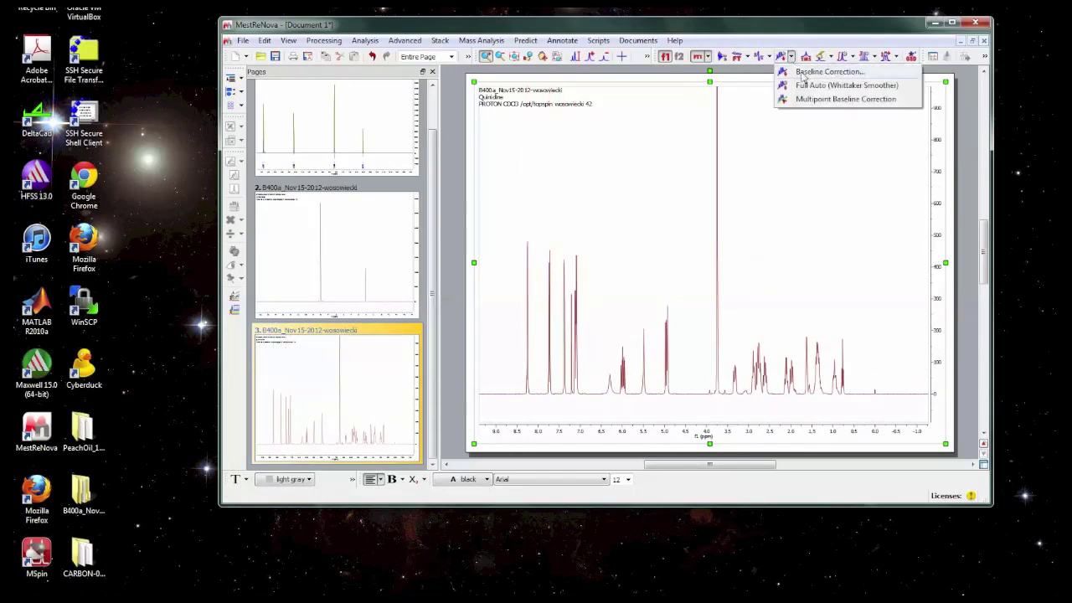
{"action": "left_click", "coordinate": [750, 92]}
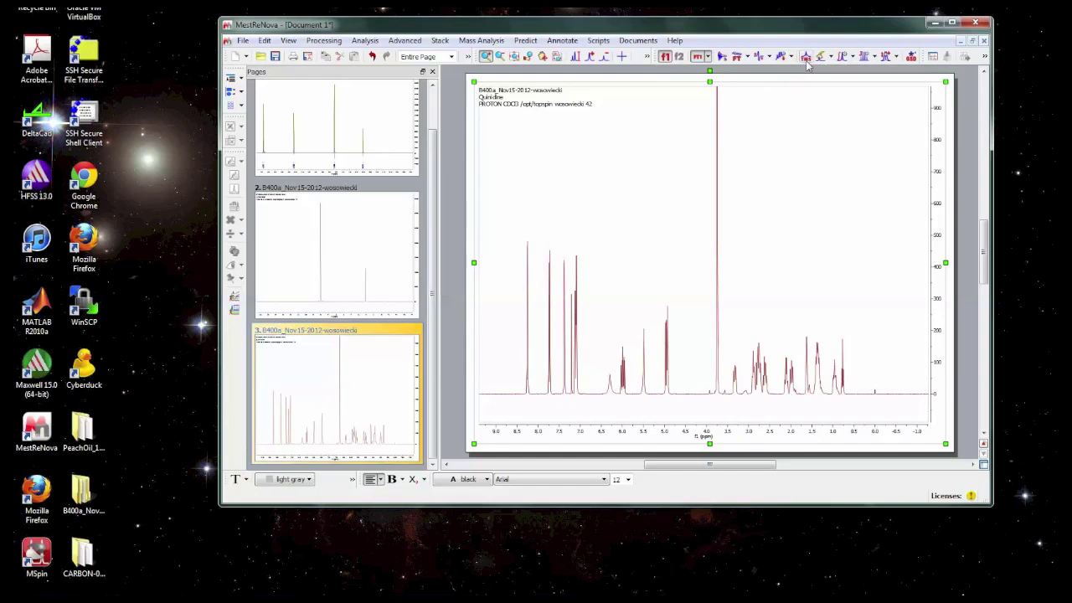
Step: Reference the 7.206 ppm solvent peak to Chloroform-d at 7.260 ppm
{"action": "left_click", "coordinate": [804, 57]}
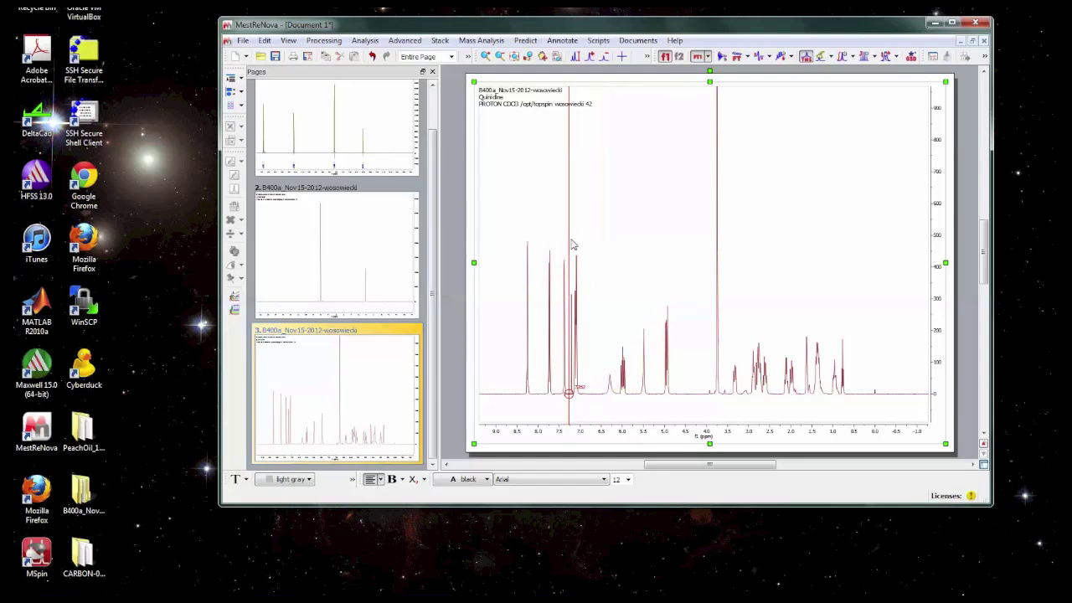
{"action": "left_click", "coordinate": [572, 244]}
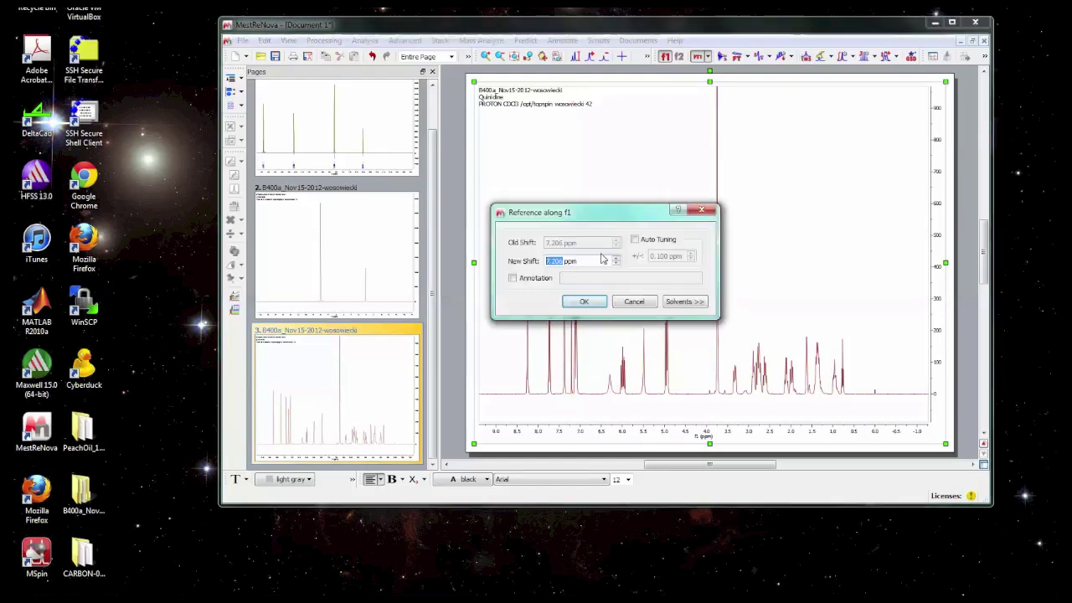
{"action": "left_click", "coordinate": [708, 302]}
{"action": "mouse_move", "coordinate": [737, 331]}
{"action": "left_mouse_down"}
{"action": "mouse_move", "coordinate": [737, 371]}
{"action": "mouse_move", "coordinate": [740, 346]}
{"action": "left_mouse_up"}
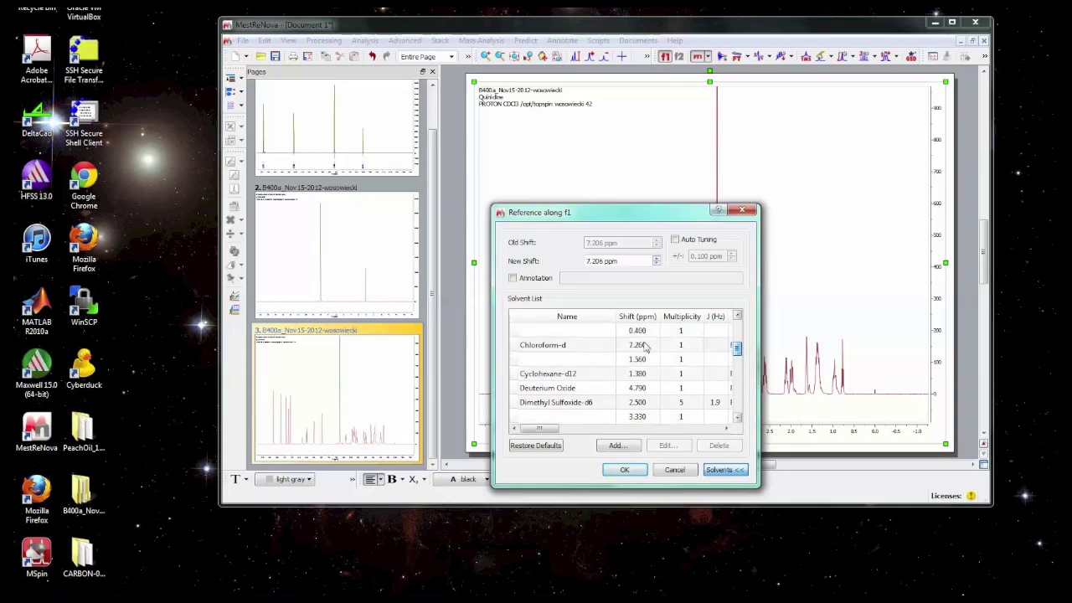
{"action": "left_click", "coordinate": [596, 344]}
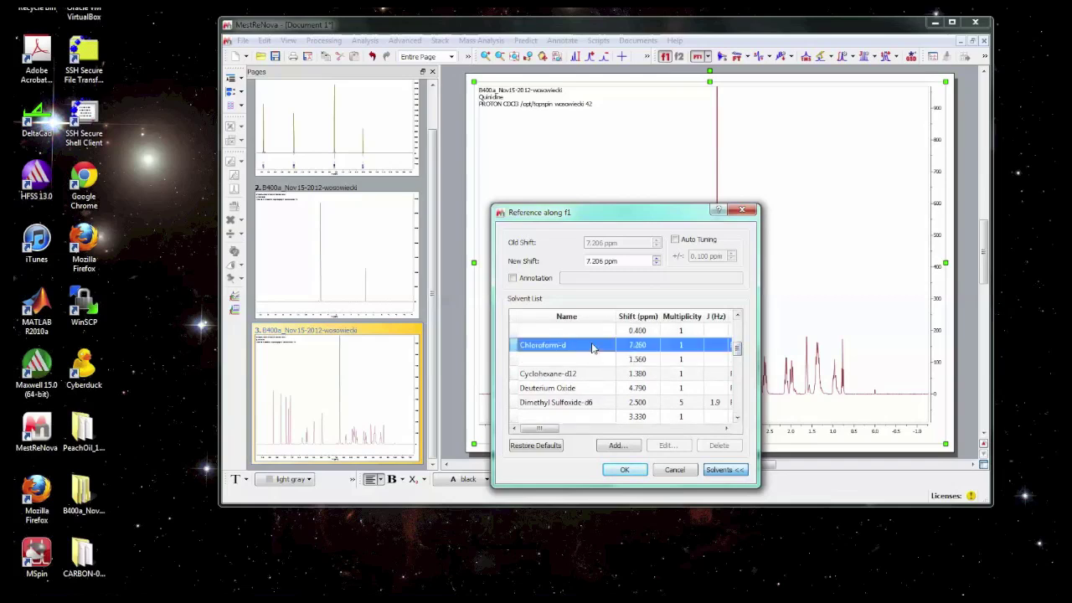
{"action": "left_click", "coordinate": [632, 472]}
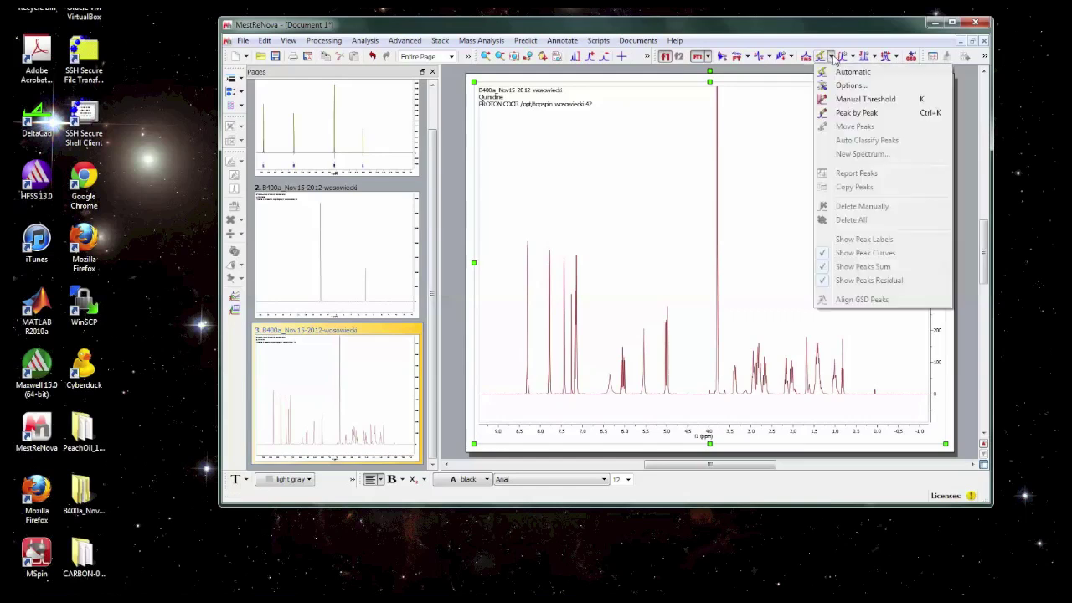
Step: Run Automatic peak picking across the Quinidine spectrum
{"action": "left_click", "coordinate": [832, 57]}
{"action": "left_click", "coordinate": [834, 74]}
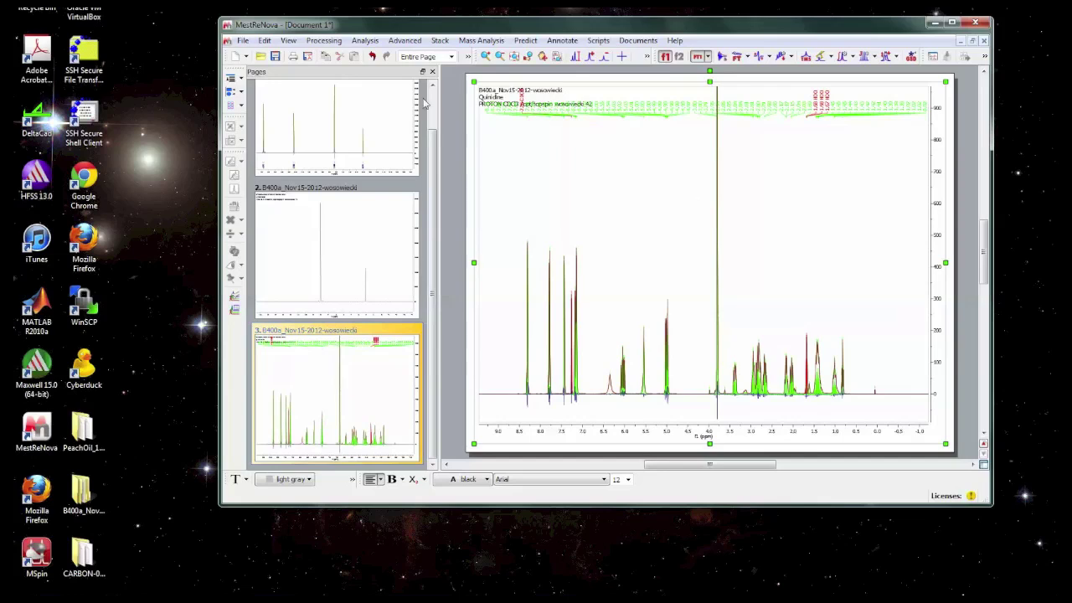
{"action": "left_click", "coordinate": [486, 57]}
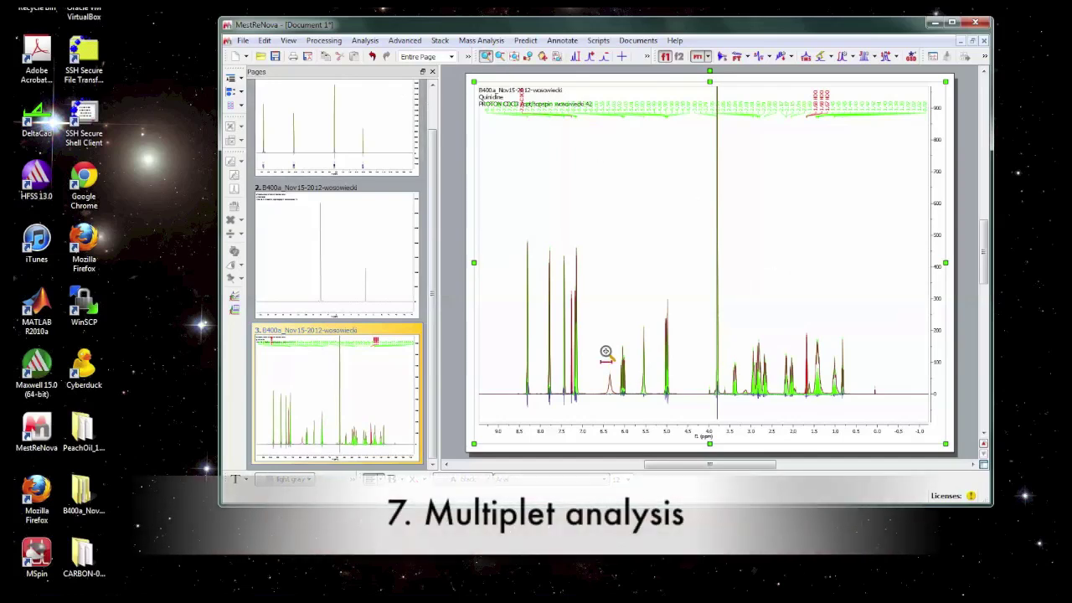
Step: Zoom to the 6.5–5.55 ppm multiplet and measure its adjacent-line spacing of 7.68 Hz
{"action": "left_click_drag", "start_coordinate": [605, 358], "coordinate": [756, 360]}
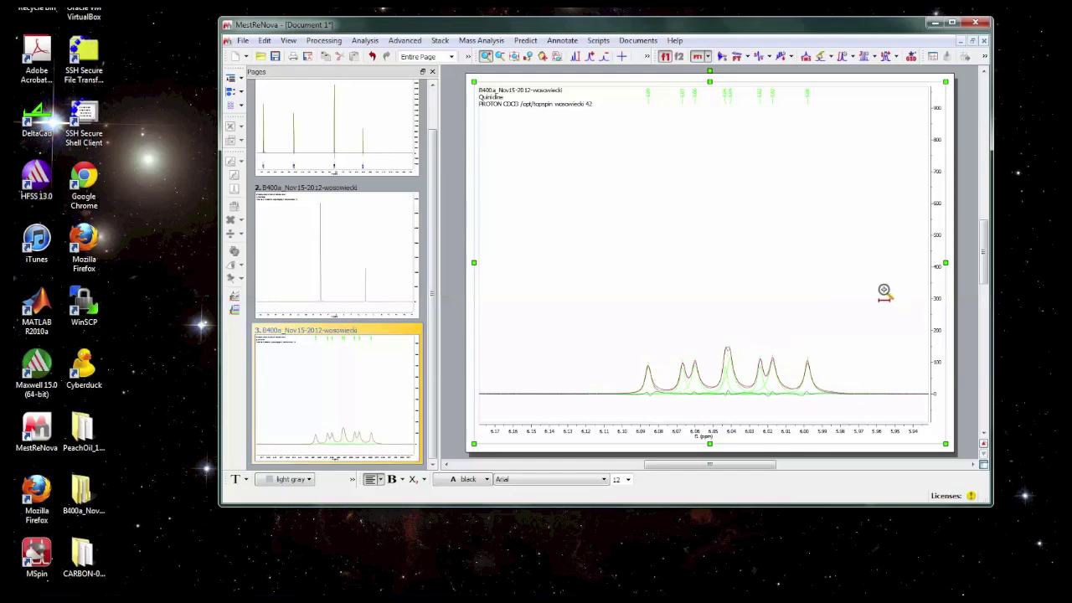
{"action": "left_click", "coordinate": [621, 56]}
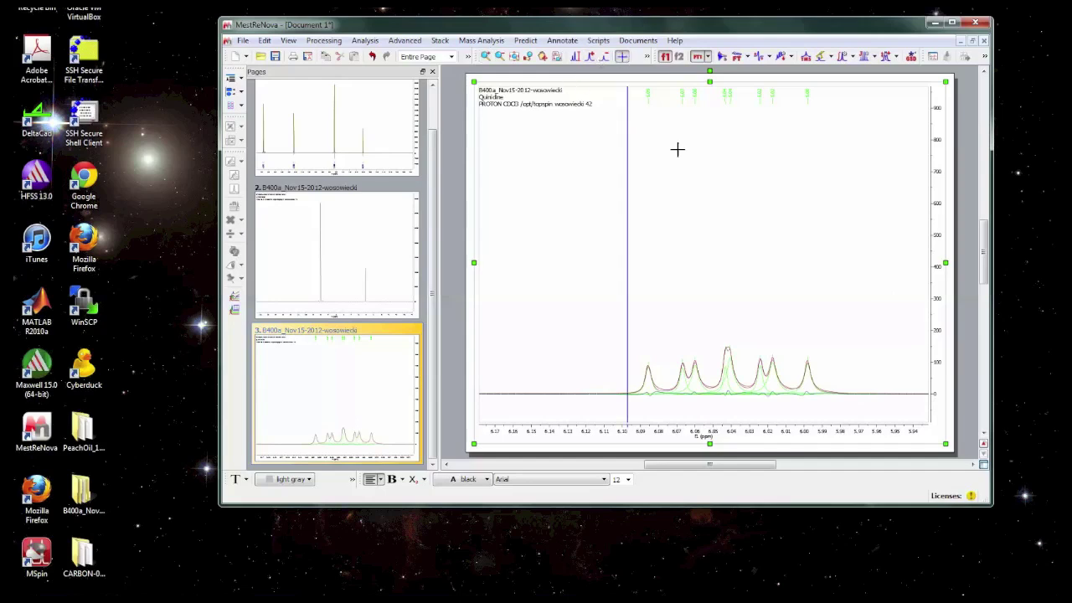
{"action": "left_click", "coordinate": [647, 227]}
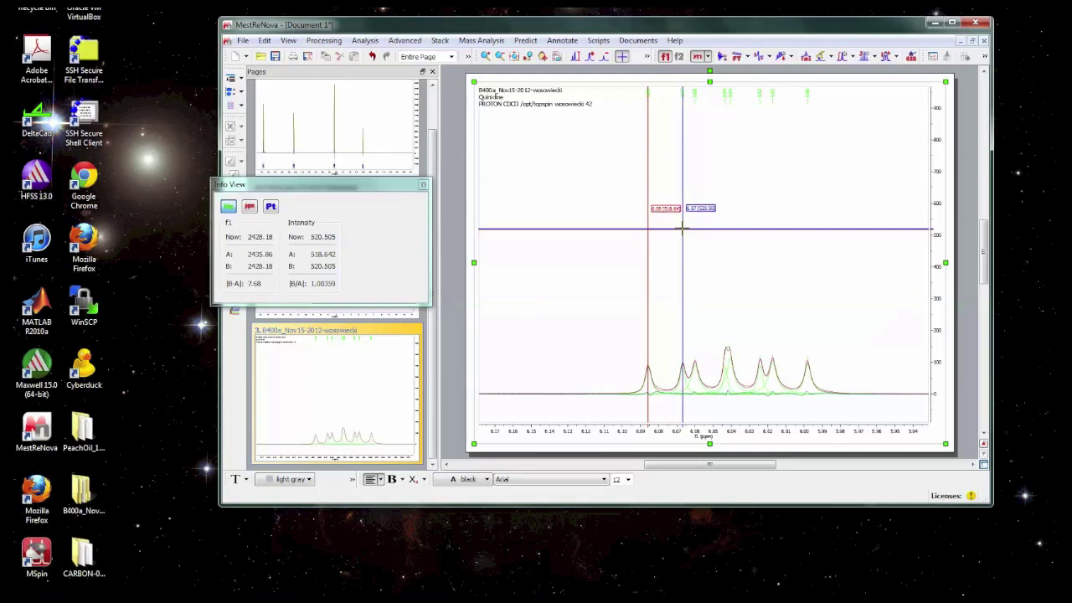
{"action": "left_click", "coordinate": [646, 229]}
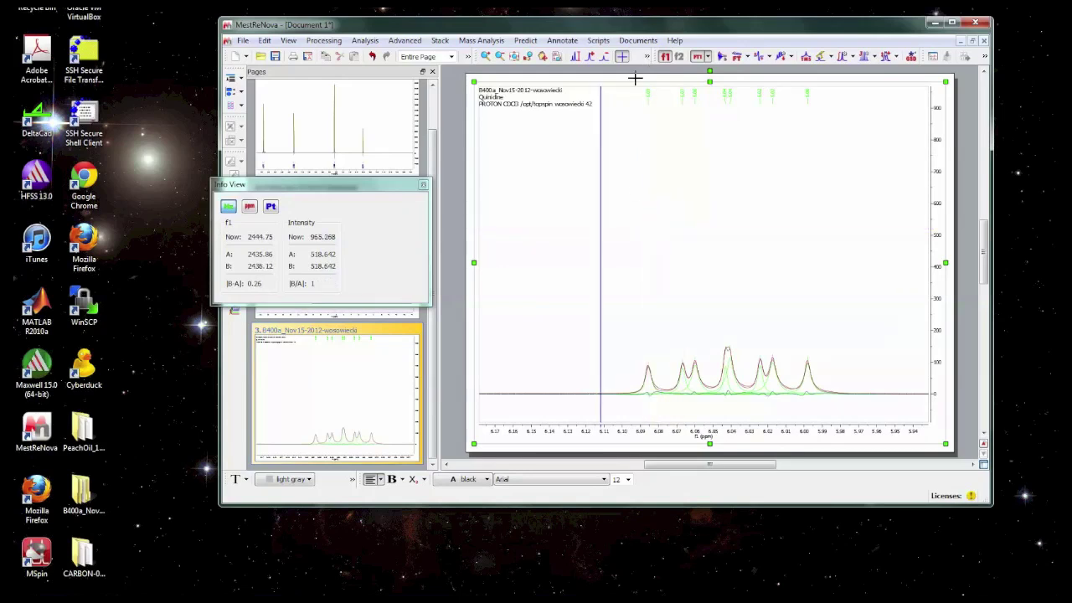
{"action": "left_click", "coordinate": [672, 225]}
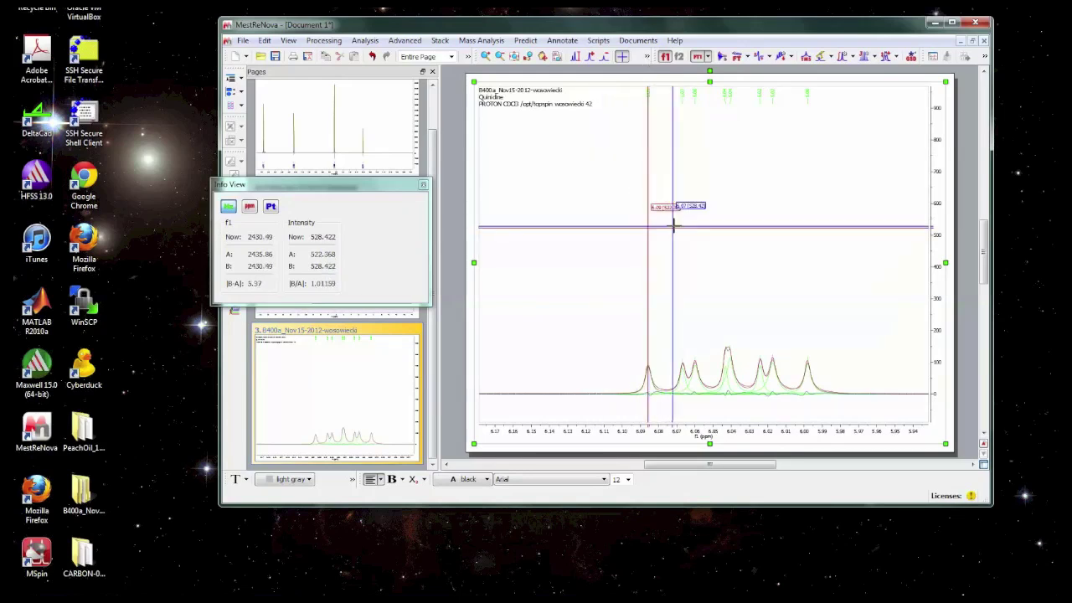
{"action": "left_click", "coordinate": [682, 225]}
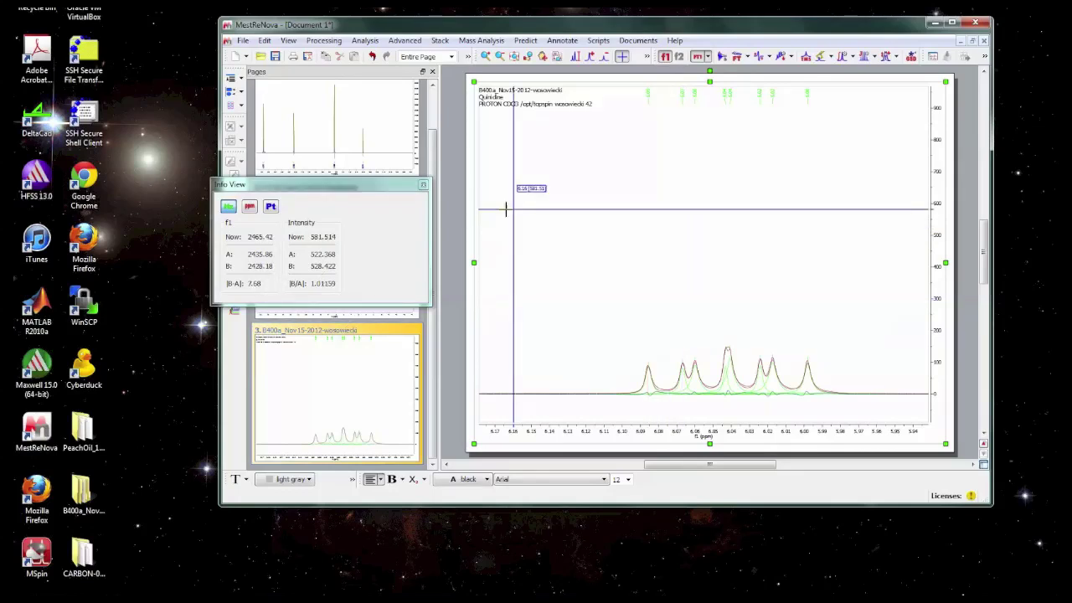
{"action": "left_click", "coordinate": [423, 187]}
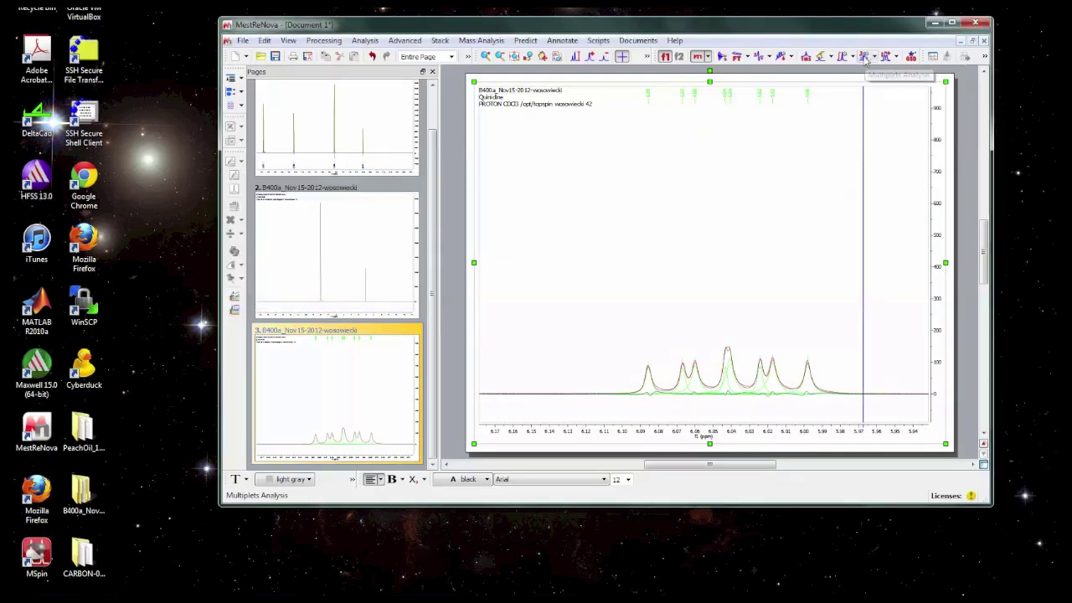
Step: Manually define the multiplet spanning 6.10–5.99 ppm, labelled A (ddd) at 6.04 ppm
{"action": "left_click", "coordinate": [874, 57]}
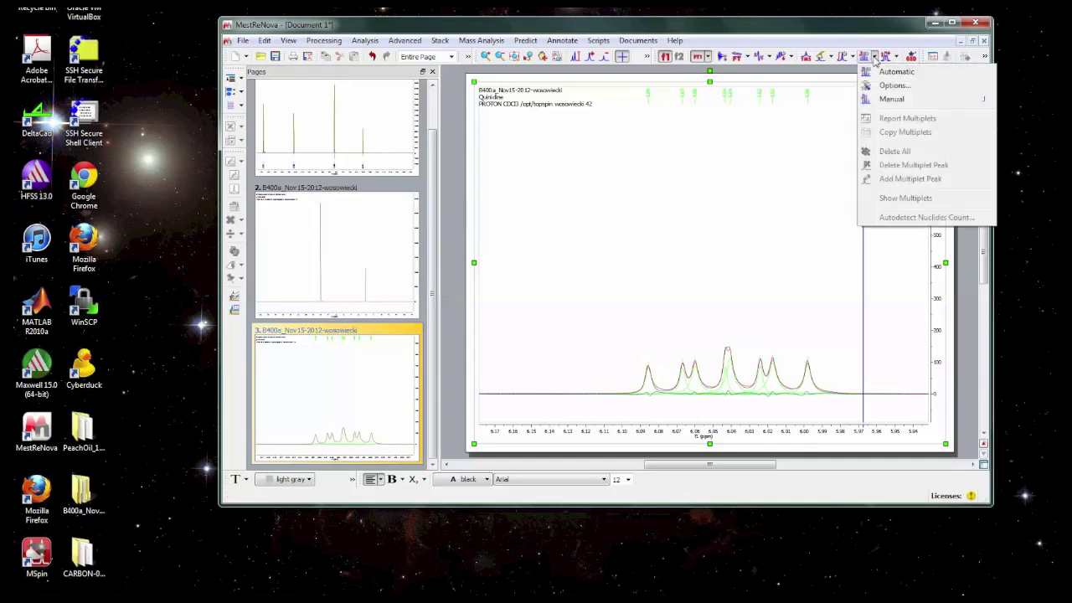
{"action": "left_click", "coordinate": [891, 99]}
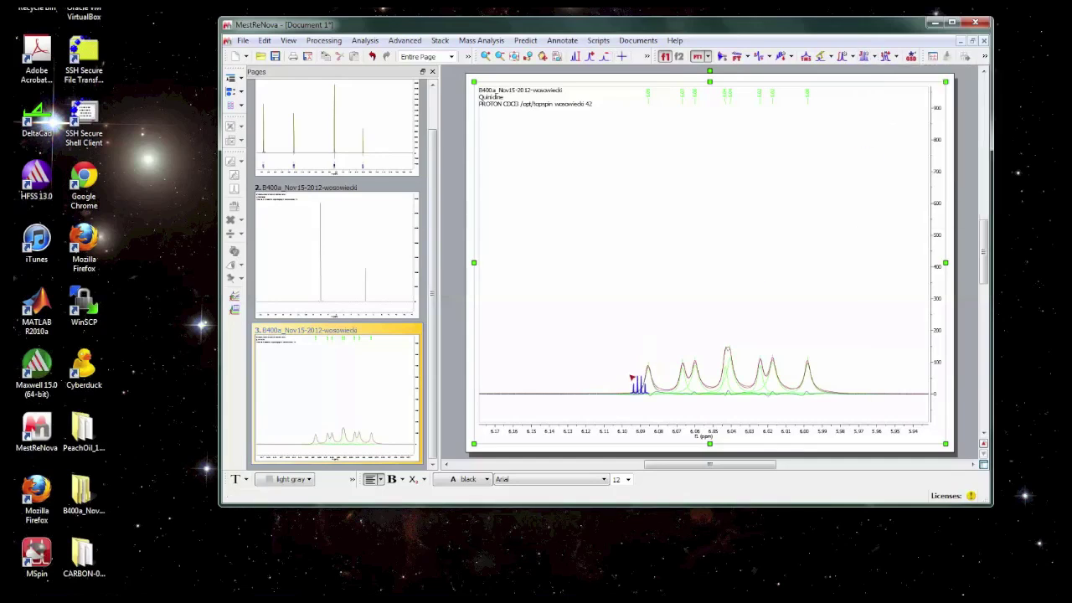
{"action": "left_click_drag", "start_coordinate": [625, 376], "coordinate": [832, 382]}
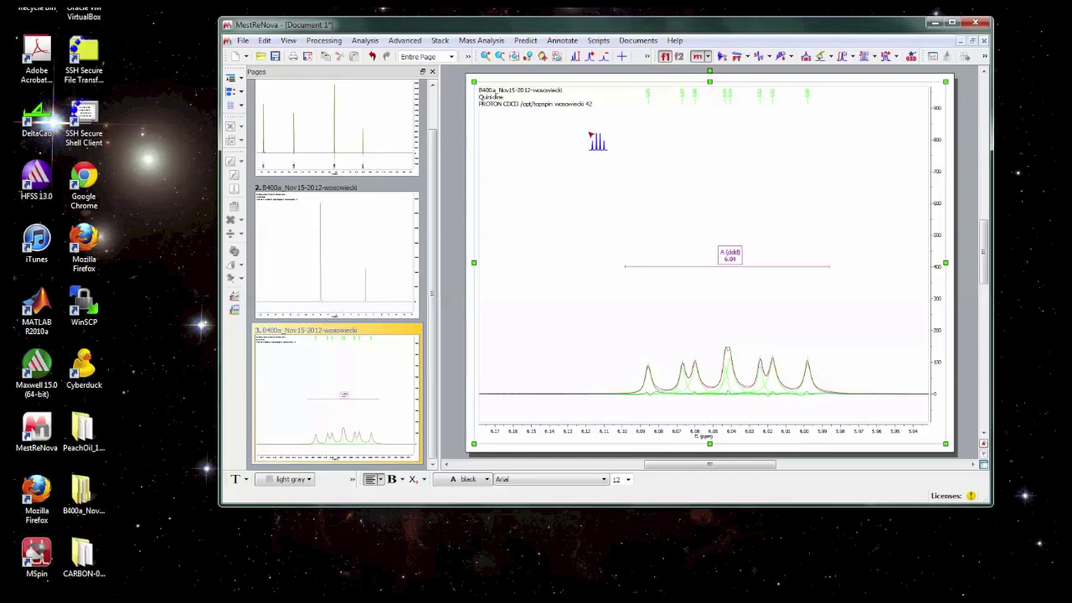
{"action": "left_click", "coordinate": [288, 40]}
{"action": "mouse_move", "coordinate": [342, 162]}
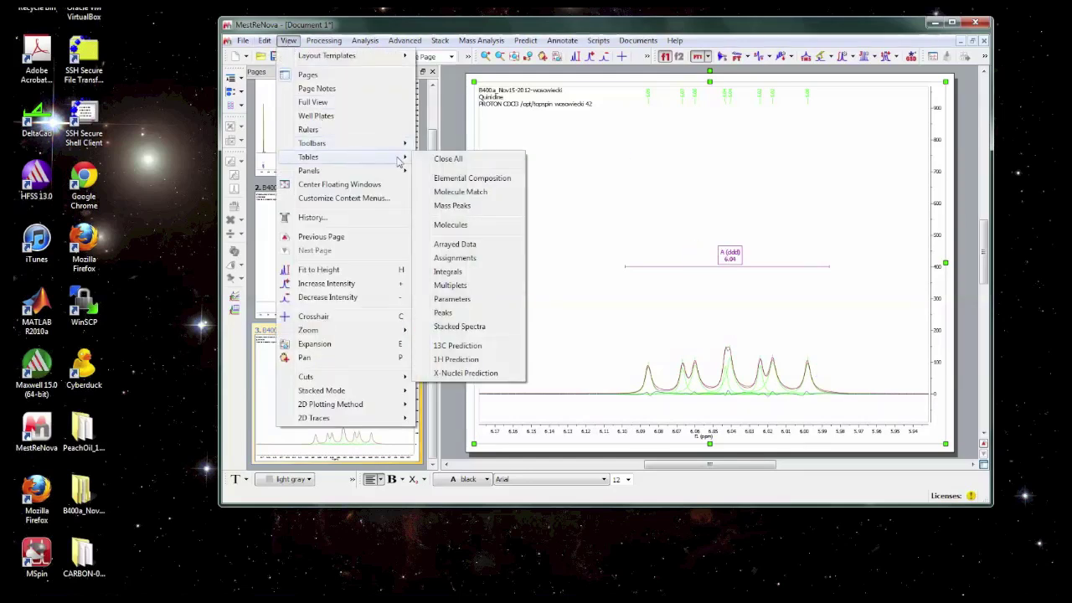
{"action": "left_click", "coordinate": [467, 286]}
{"action": "left_click", "coordinate": [271, 364]}
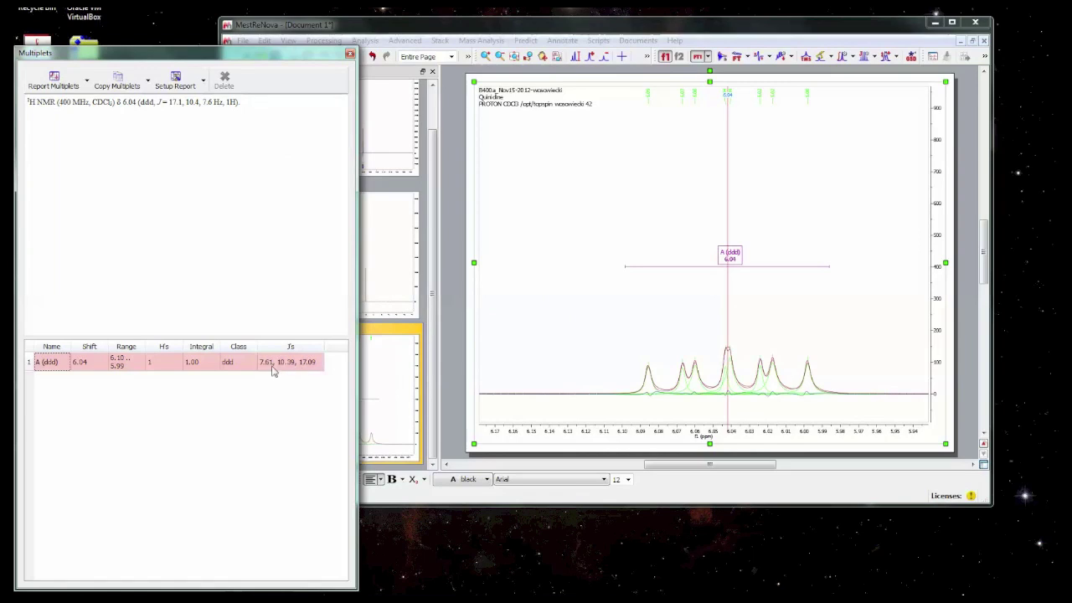
{"action": "left_click", "coordinate": [733, 258]}
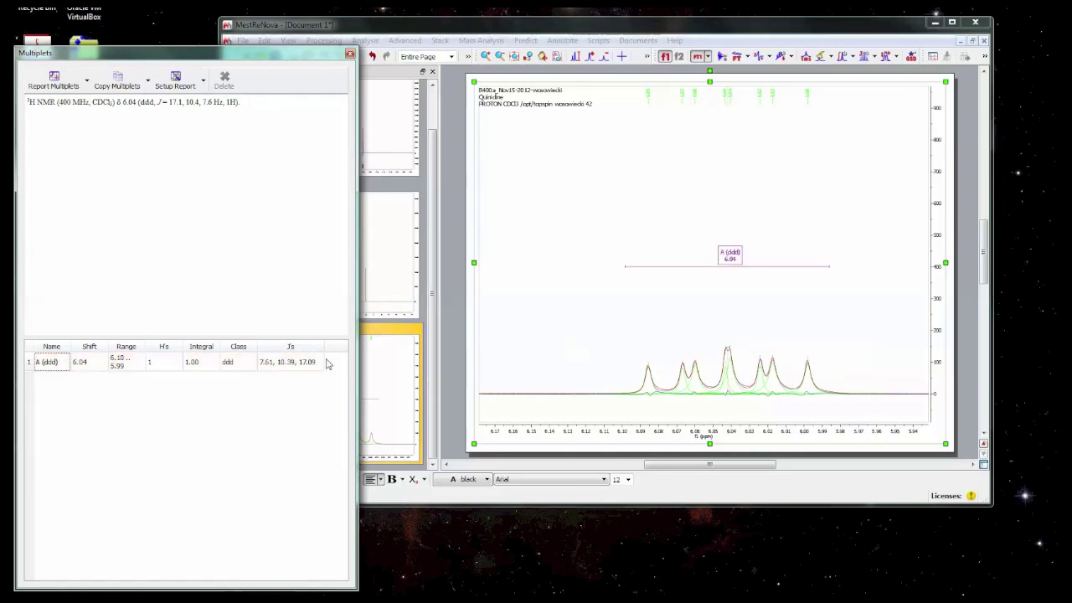
{"action": "left_click", "coordinate": [267, 365]}
Step: Run Automatic multiplet analysis, labelling multiplets A–V, and view the full spectrum
{"action": "left_click", "coordinate": [350, 54]}
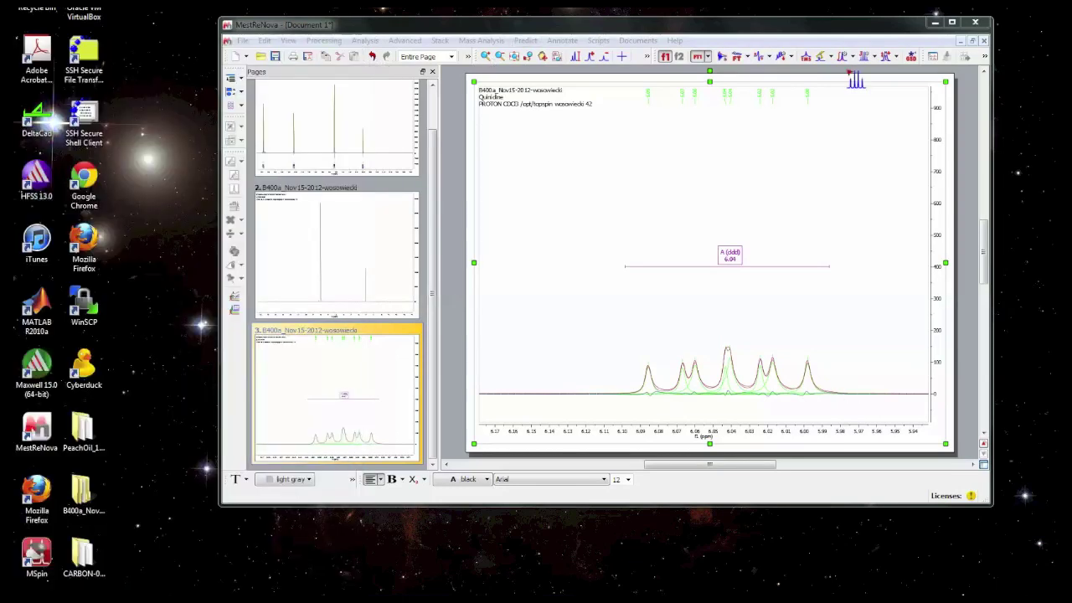
{"action": "left_click", "coordinate": [873, 56]}
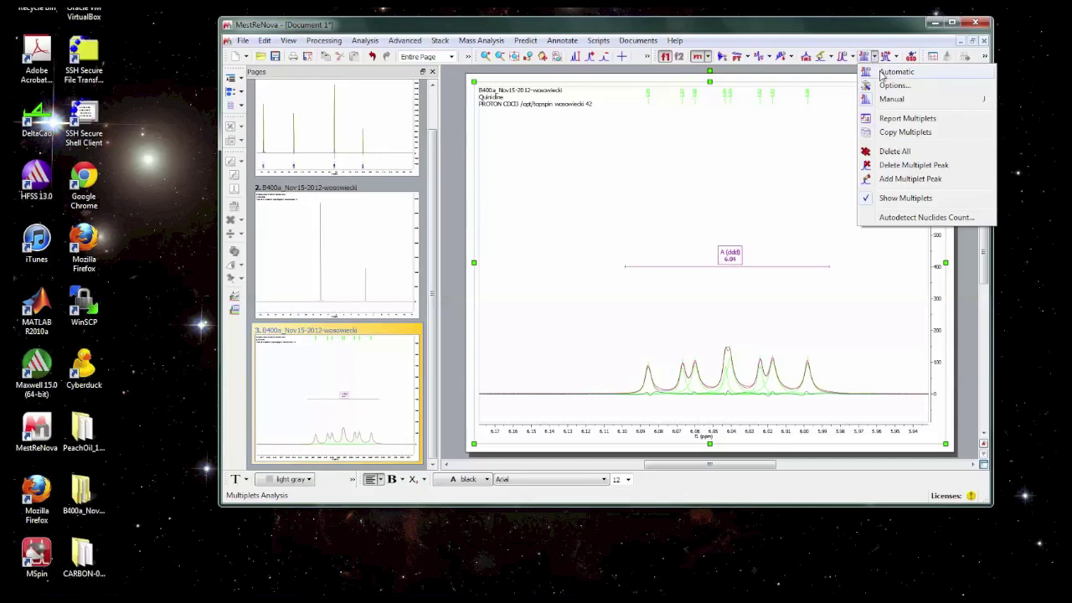
{"action": "left_click", "coordinate": [894, 72]}
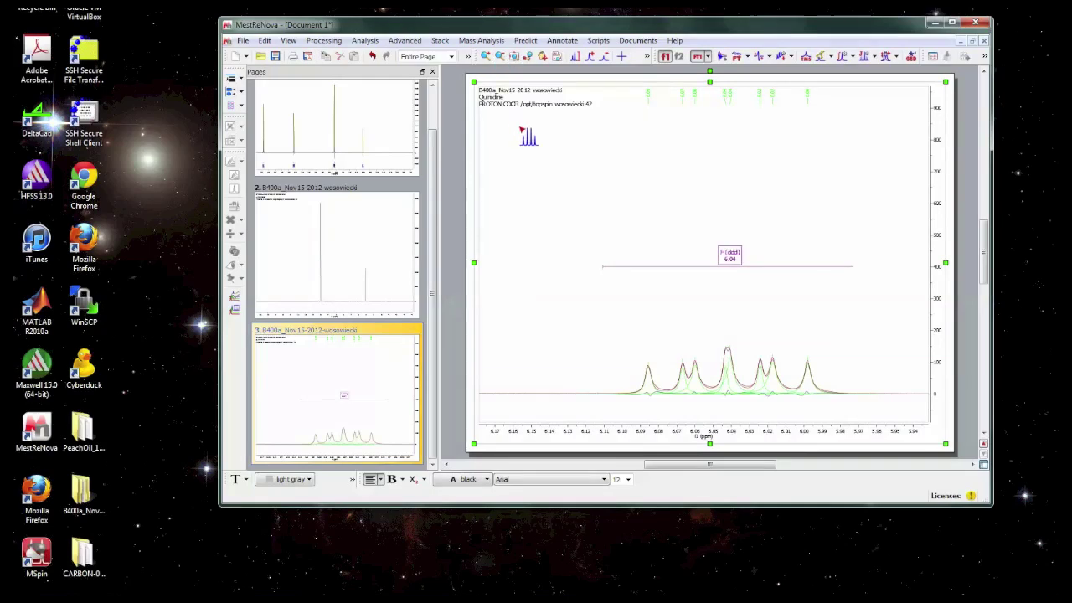
{"action": "left_click", "coordinate": [514, 56]}
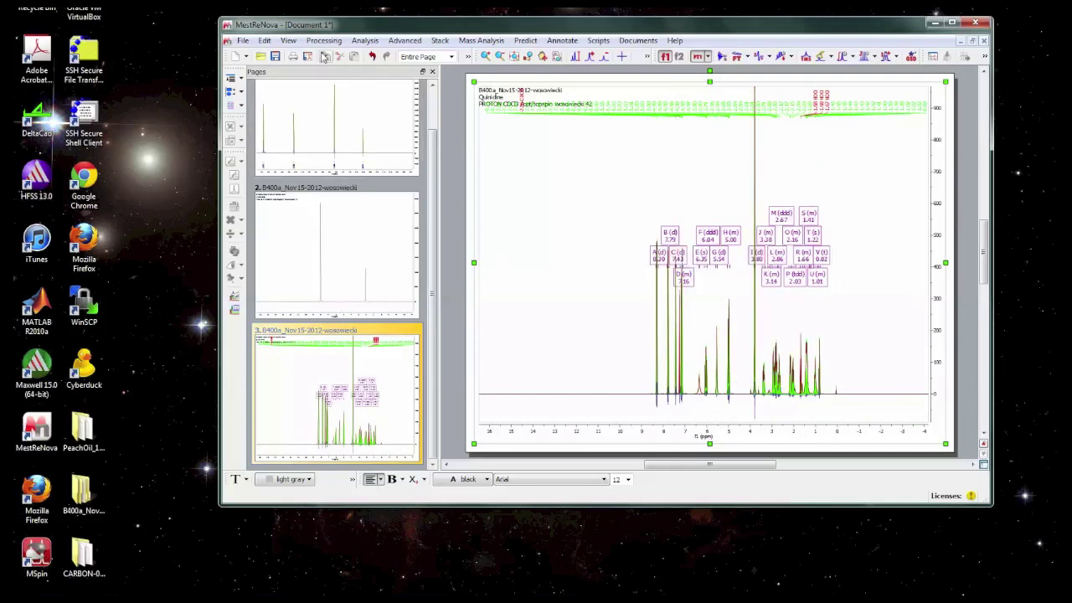
Step: Open the Multiplets table with its 1H NMR report and select the report text
{"action": "left_click", "coordinate": [287, 42]}
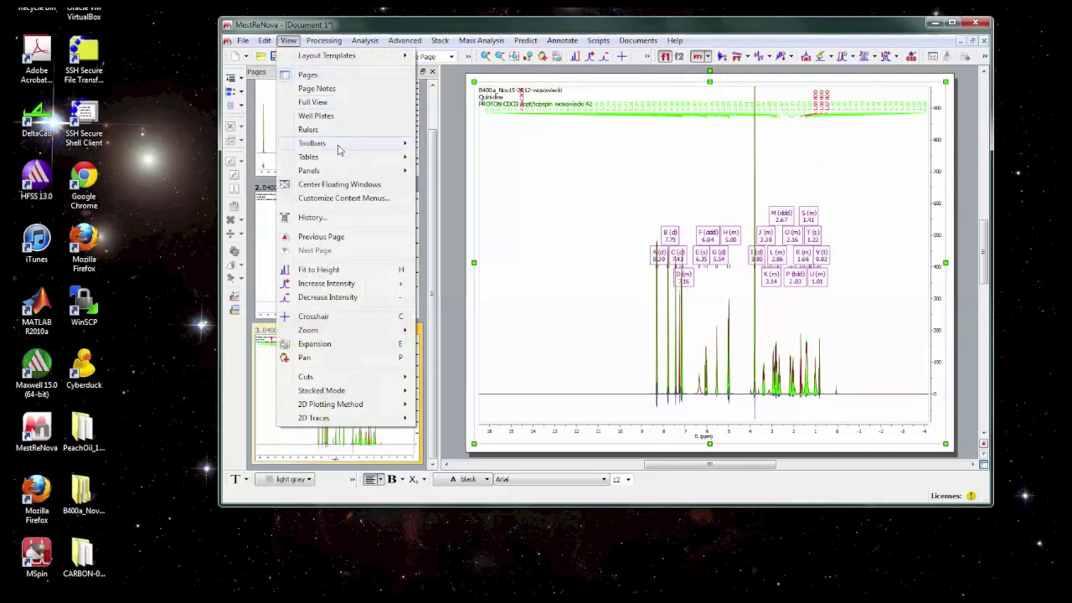
{"action": "mouse_move", "coordinate": [345, 157]}
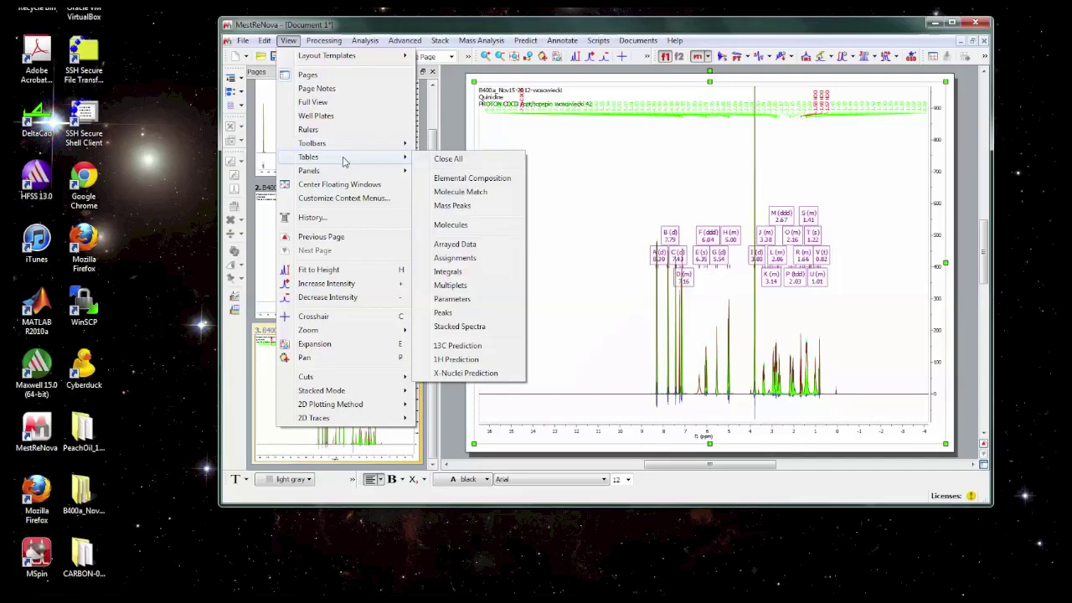
{"action": "left_click", "coordinate": [484, 286]}
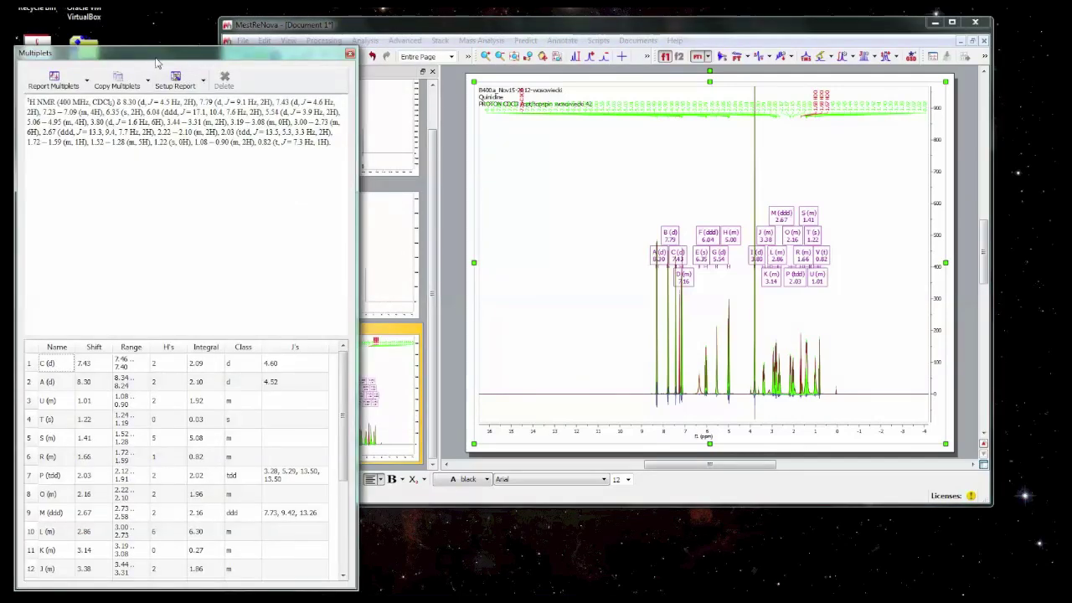
{"action": "left_click_drag", "start_coordinate": [156, 63], "coordinate": [347, 63]}
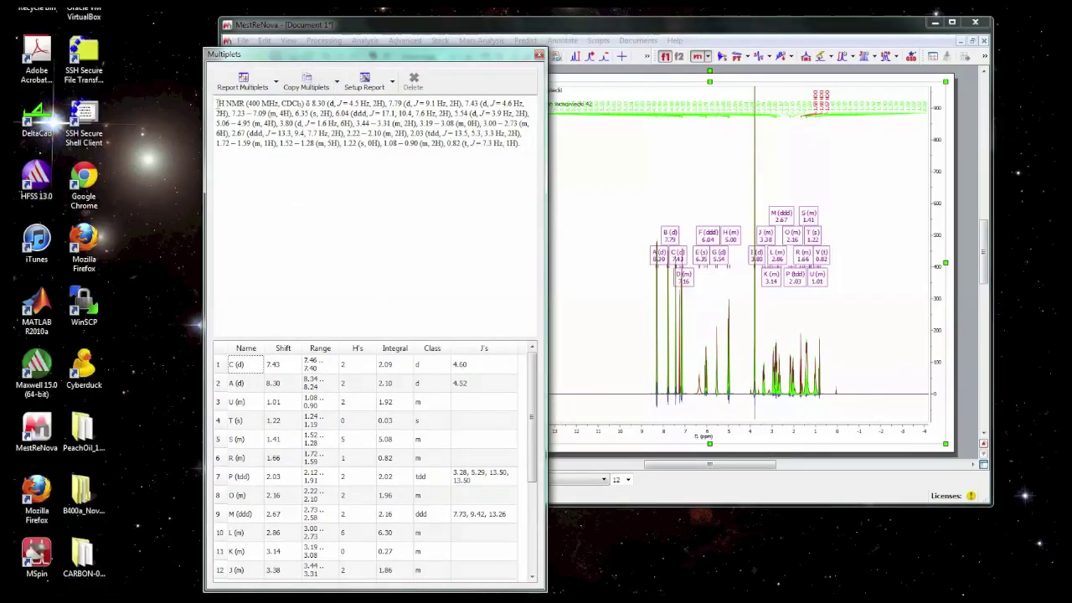
{"action": "left_click_drag", "start_coordinate": [219, 102], "coordinate": [516, 157]}
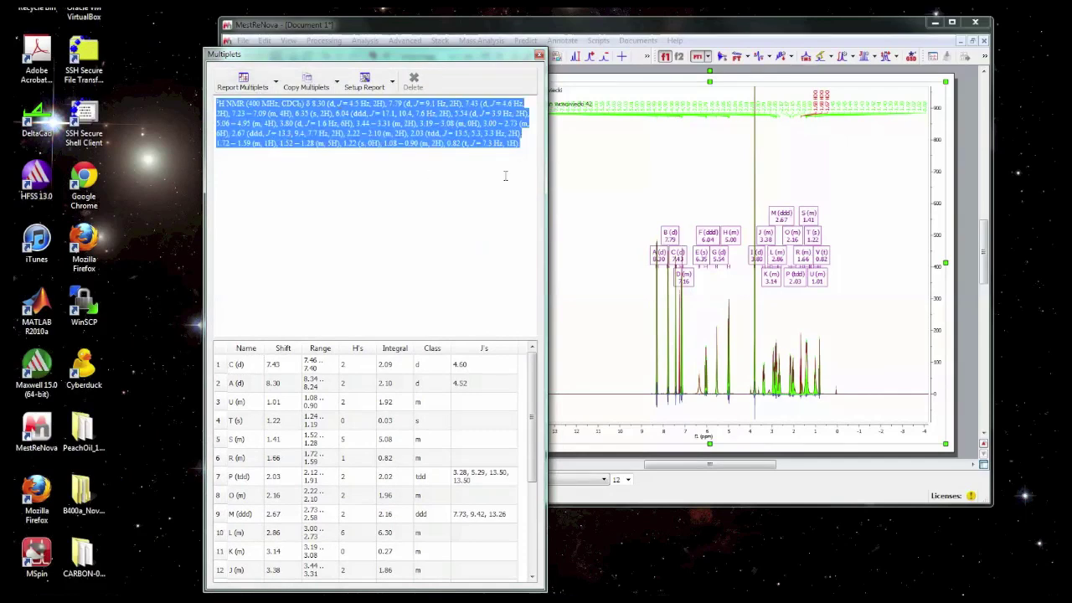
{"action": "left_click", "coordinate": [522, 144]}
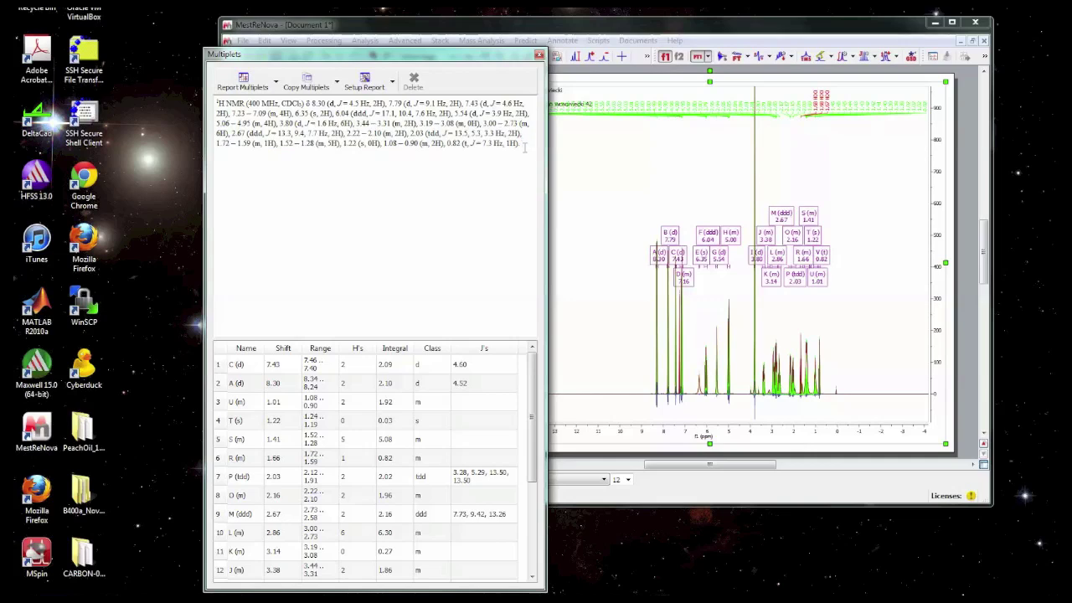
{"action": "left_click_drag", "start_coordinate": [516, 139], "coordinate": [217, 102]}
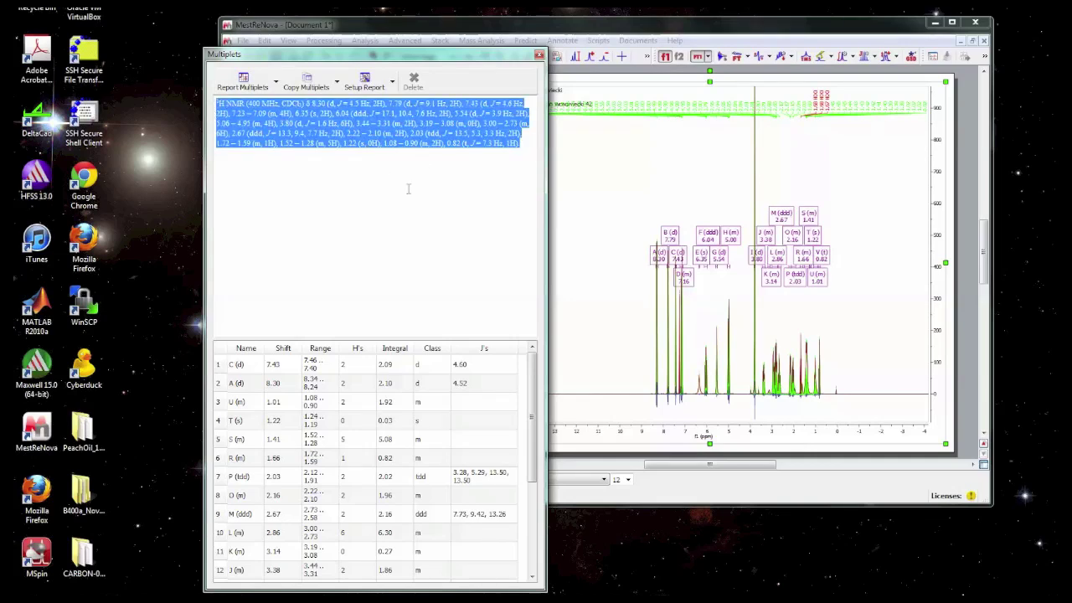
Step: Switch the multiplet report to the Angewandte journal format, select it, and close the table
{"action": "left_click", "coordinate": [392, 84]}
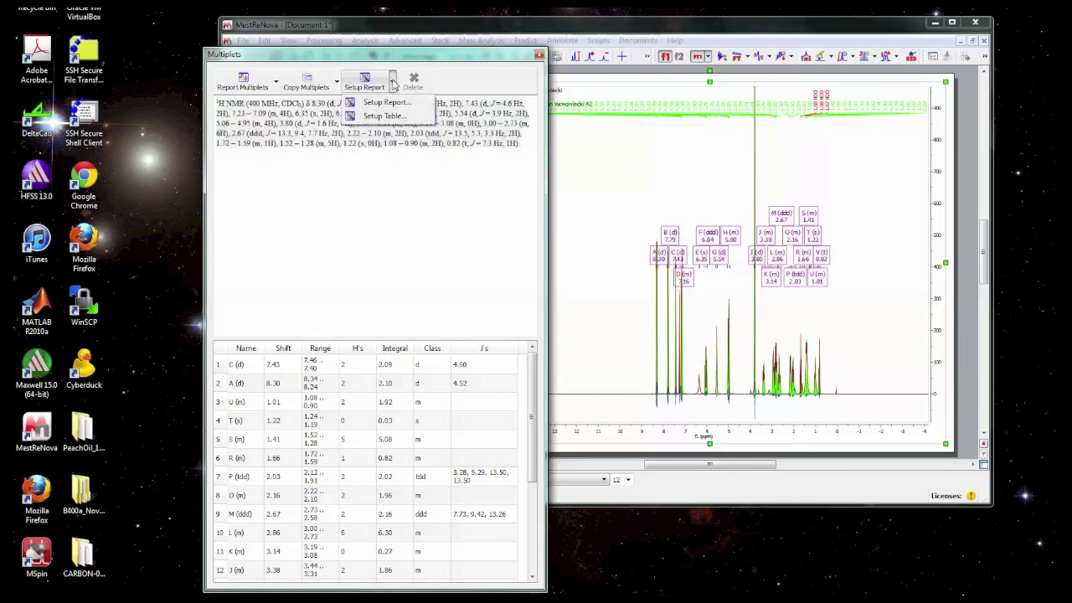
{"action": "left_click", "coordinate": [385, 103]}
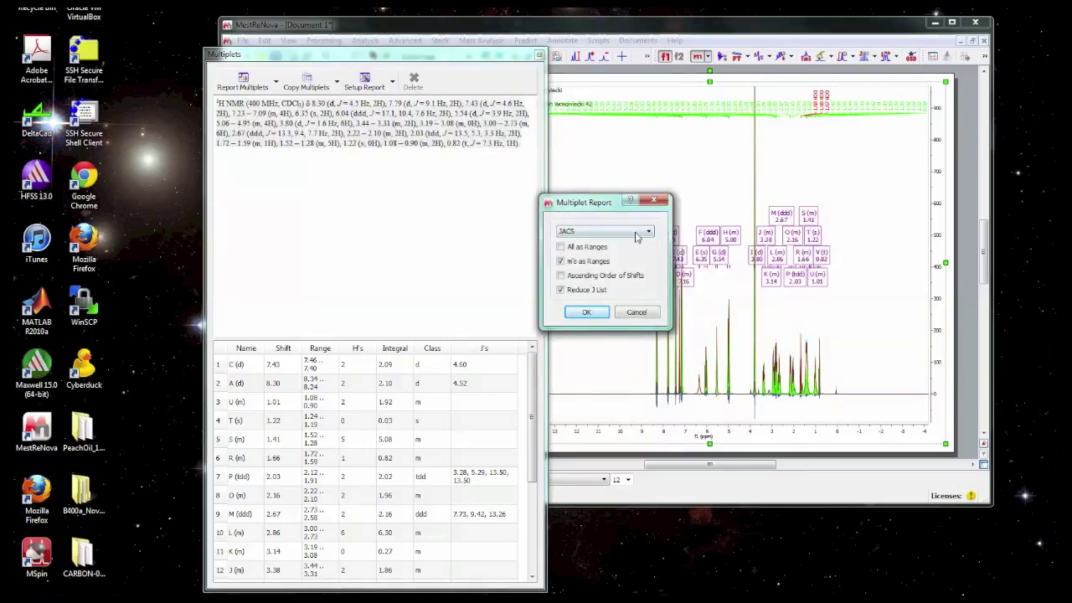
{"action": "left_click", "coordinate": [636, 233]}
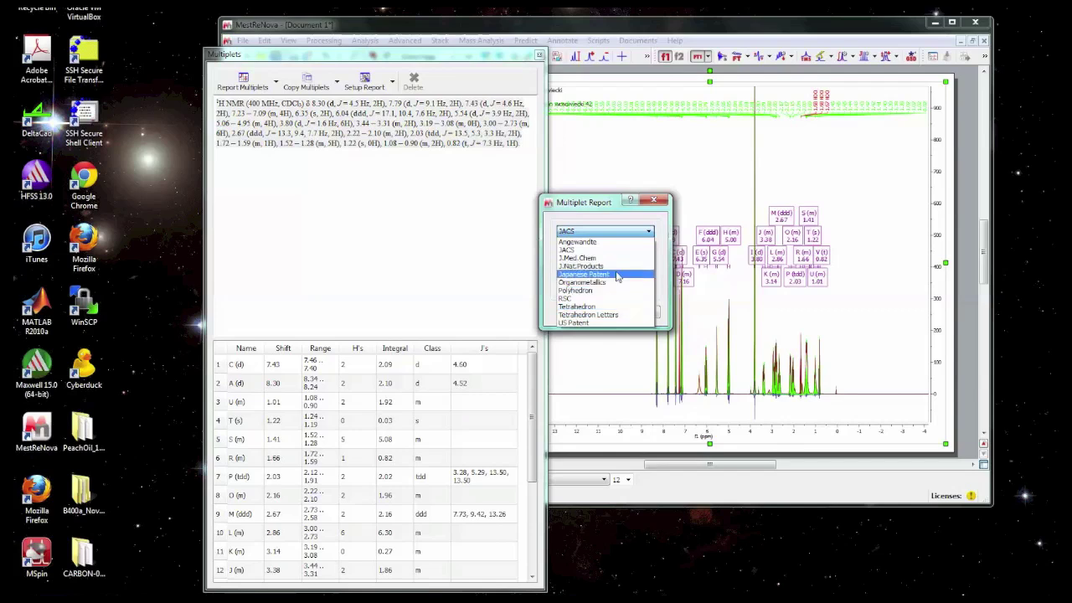
{"action": "left_click", "coordinate": [605, 243]}
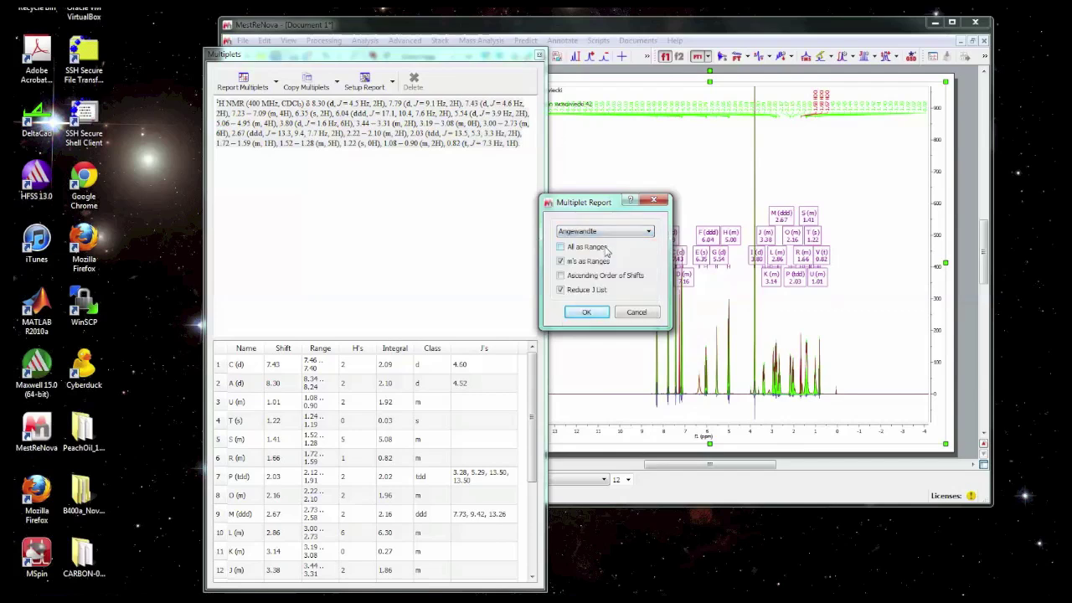
{"action": "left_click", "coordinate": [586, 312]}
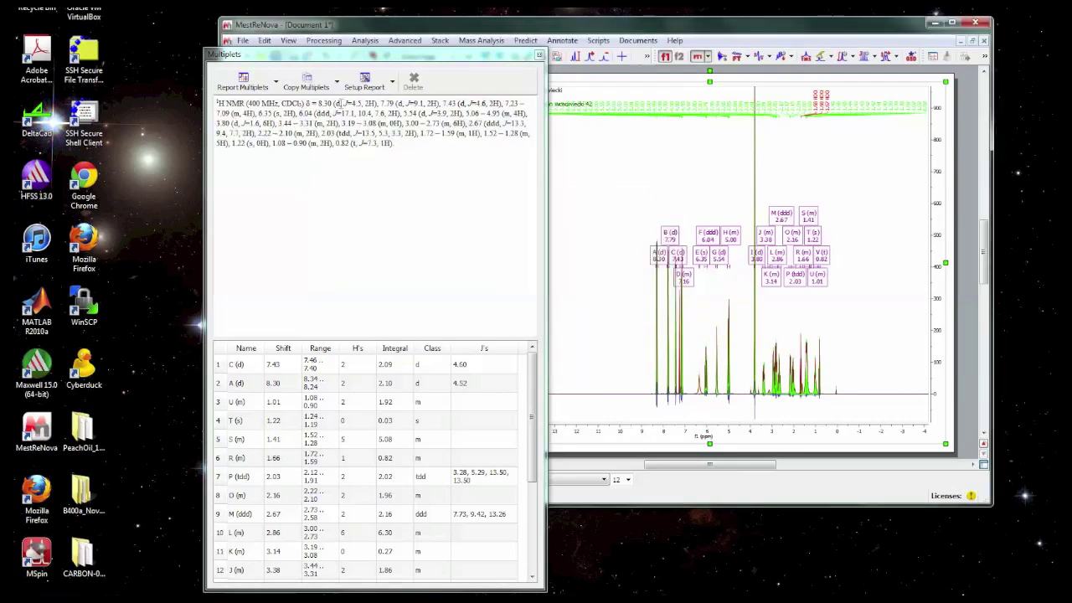
{"action": "left_click", "coordinate": [342, 103]}
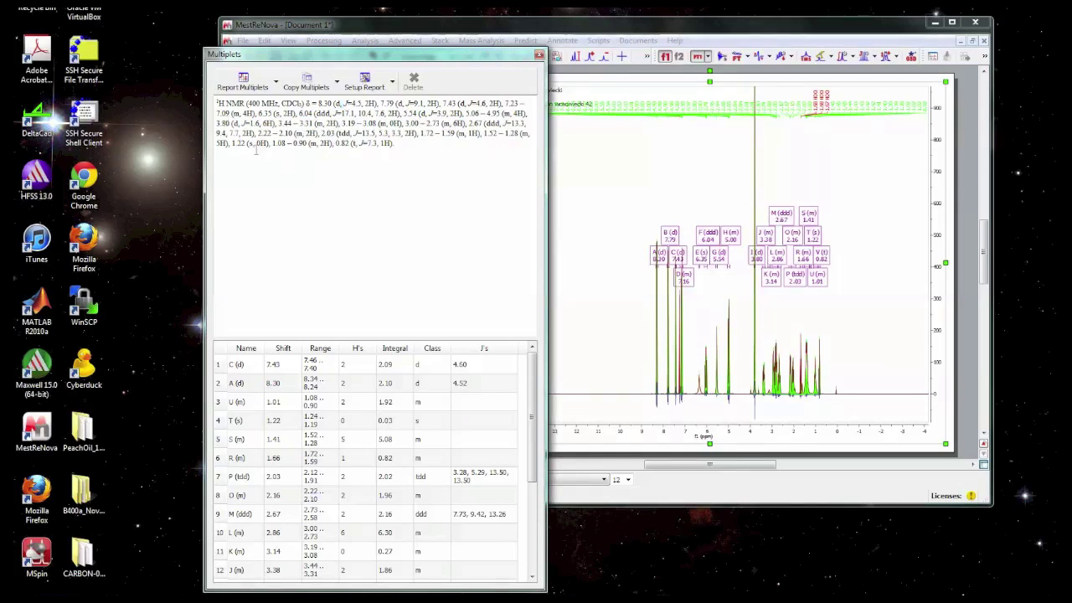
{"action": "key", "text": "ctrl+a"}
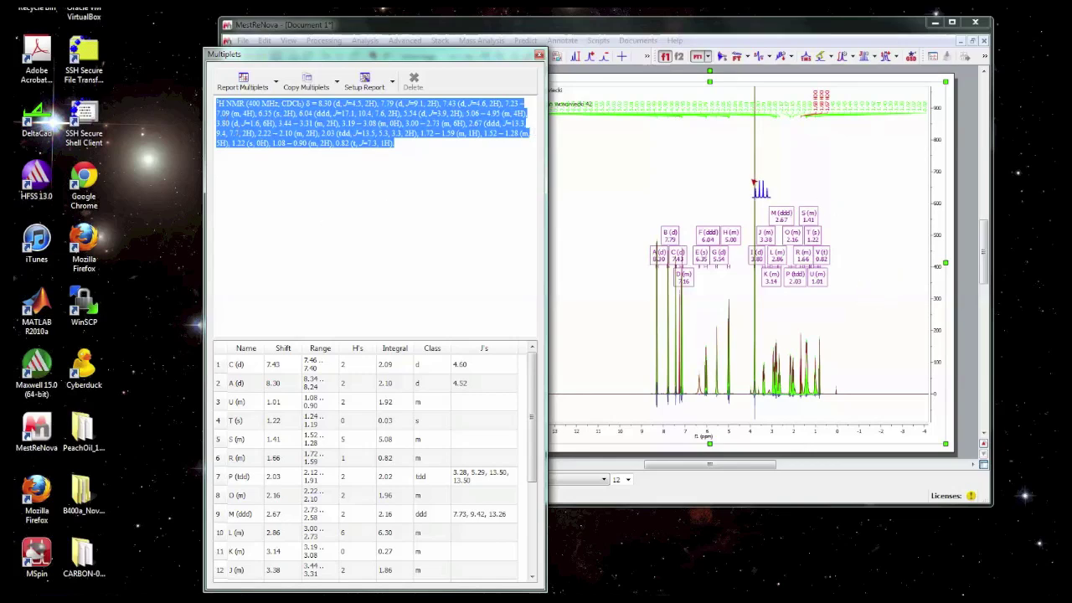
{"action": "left_click", "coordinate": [540, 55]}
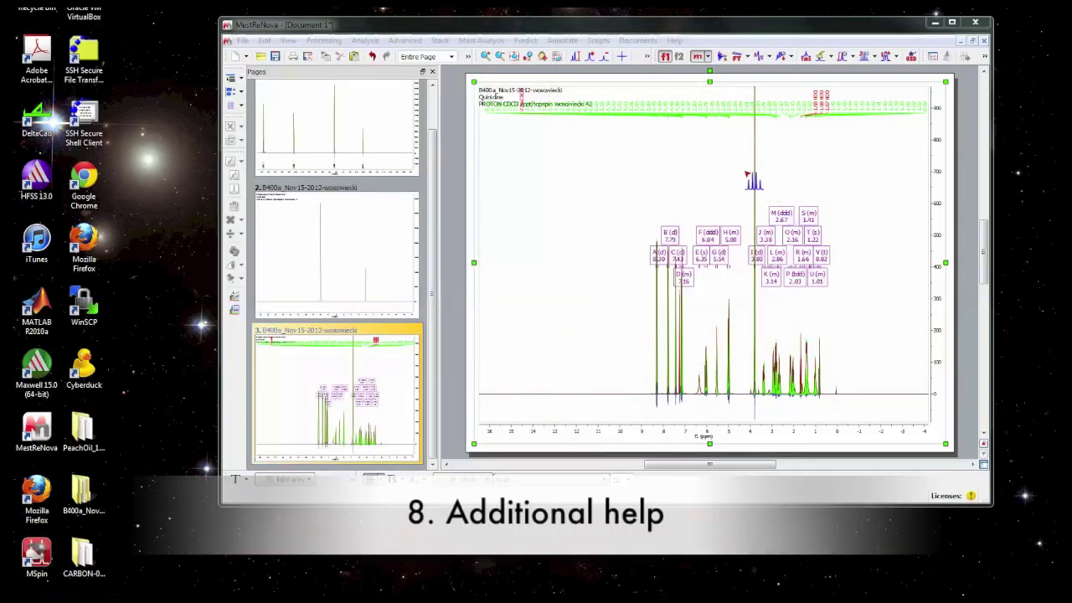
{"action": "left_click", "coordinate": [675, 41]}
Step: Open the help Contents and scroll the Fast Visual Guide for routine 1D-NMR datasets
{"action": "left_click", "coordinate": [692, 69]}
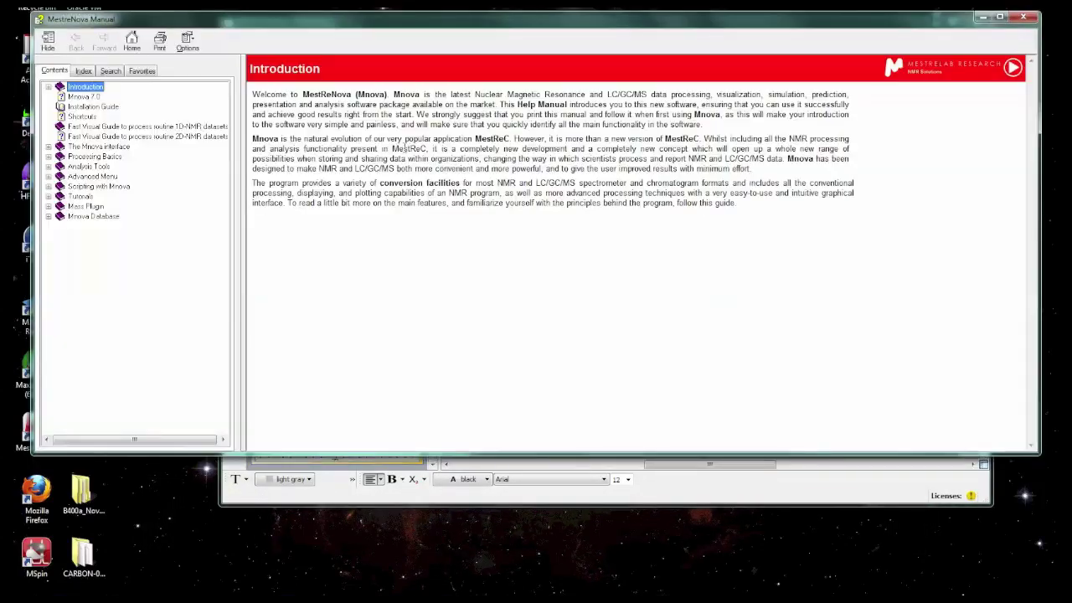
{"action": "left_click", "coordinate": [83, 127]}
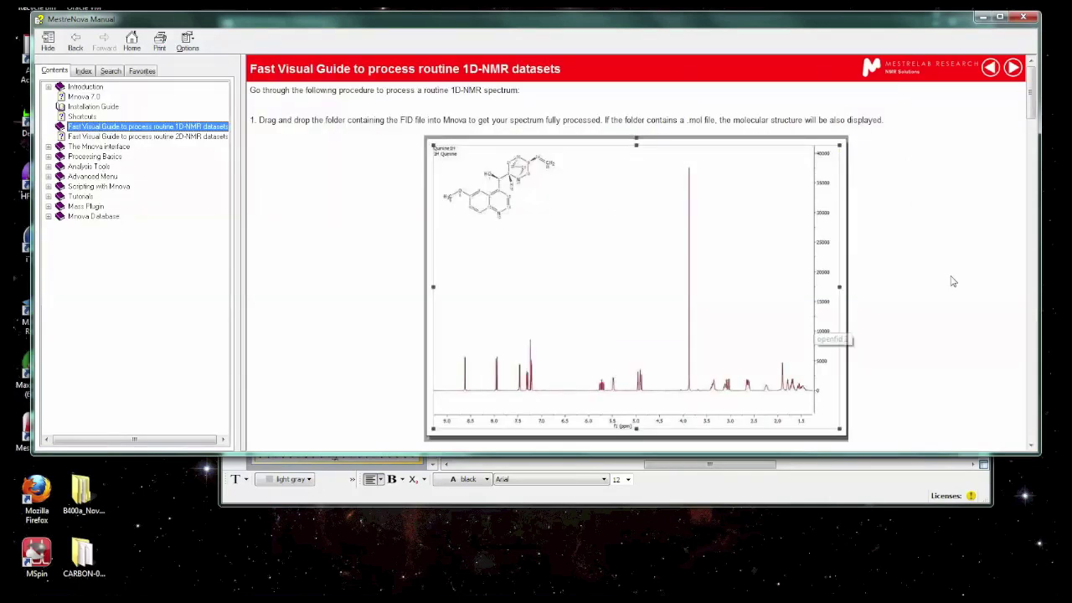
{"action": "left_click", "coordinate": [916, 262]}
{"action": "scroll", "coordinate": [918, 265], "scroll_direction": "down", "scroll_amount": 10}
{"action": "scroll", "coordinate": [919, 267], "scroll_direction": "down", "scroll_amount": 10}
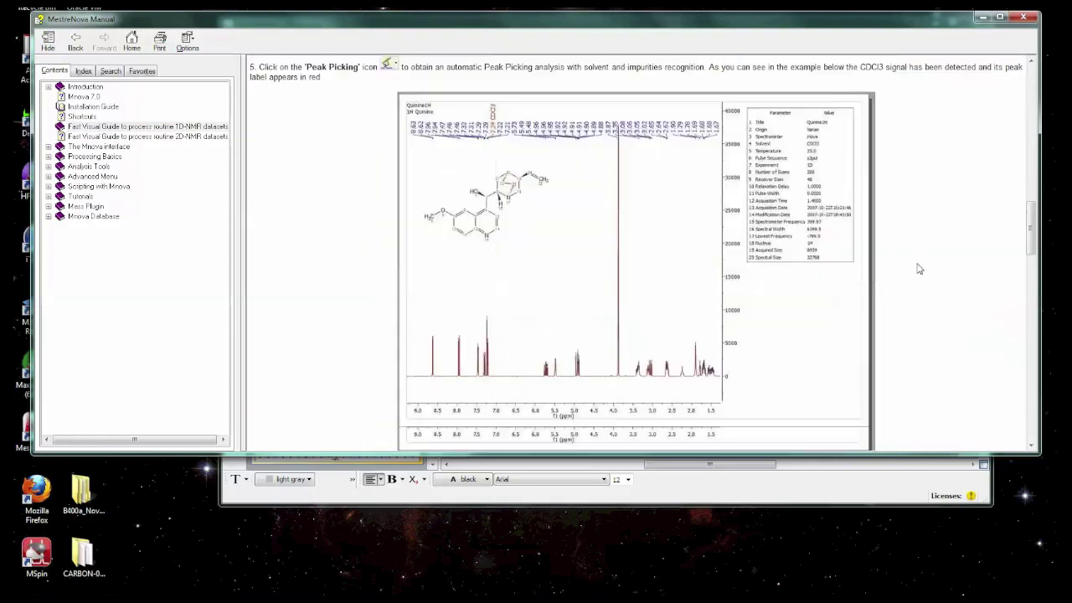